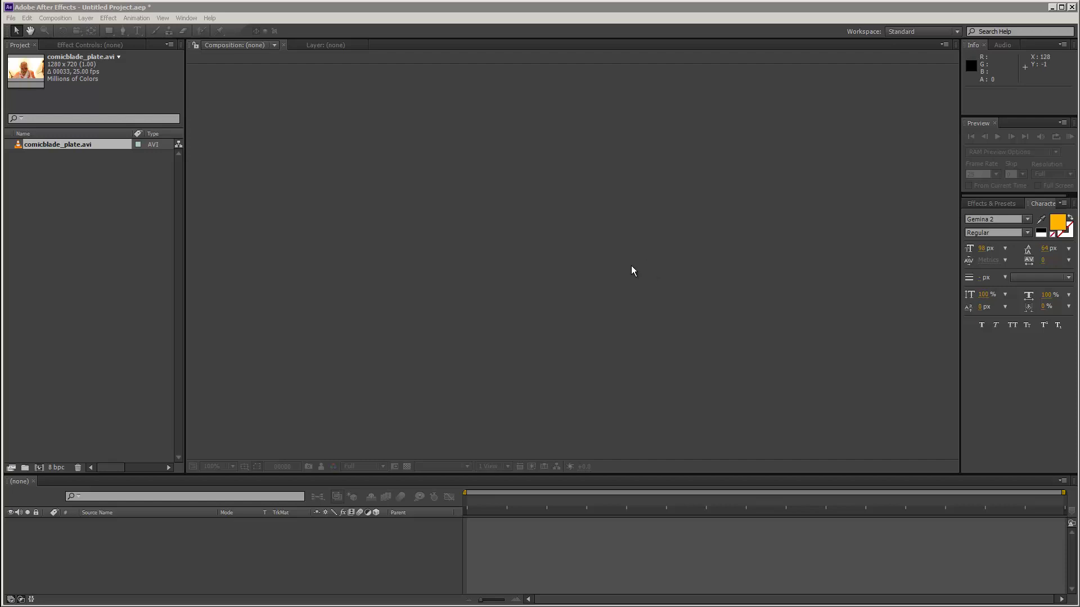
Step: Create a new composition from the comicblade_plate.avi footage
click(76, 180)
click(54, 146)
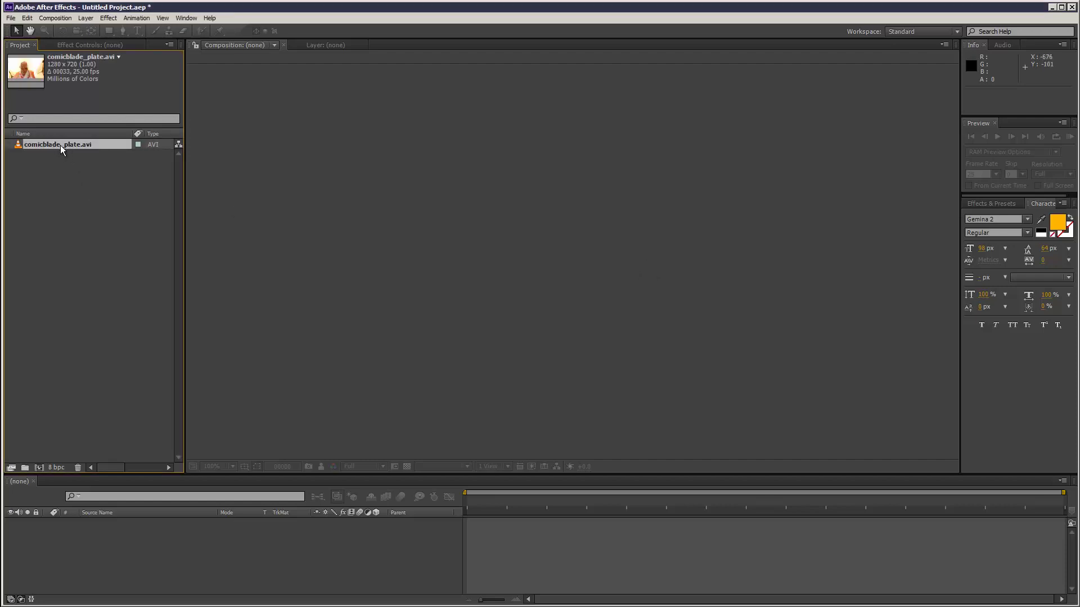
drag(47, 149, 444, 561)
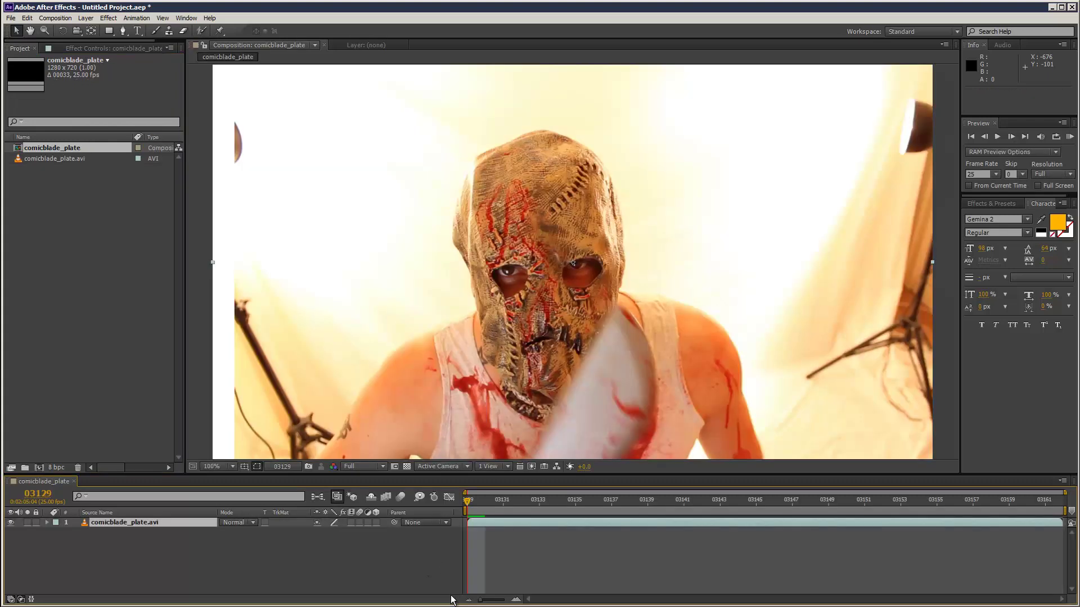
click(200, 199)
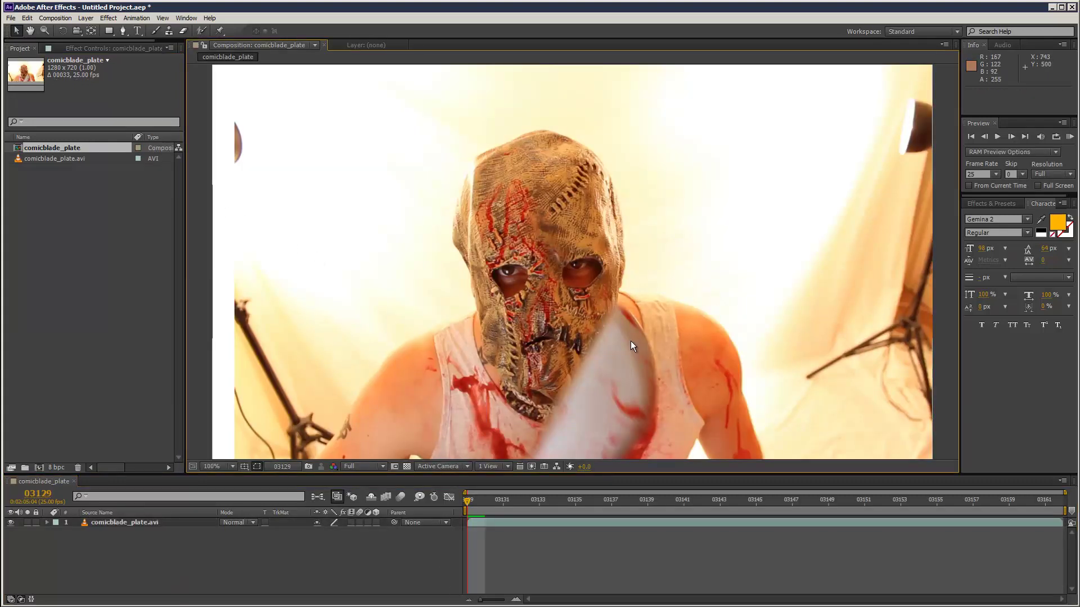
Step: Enlarge the composition viewer and move the current time to frame 03134
scroll(630, 341, down, 3)
scroll(630, 341, up, 3)
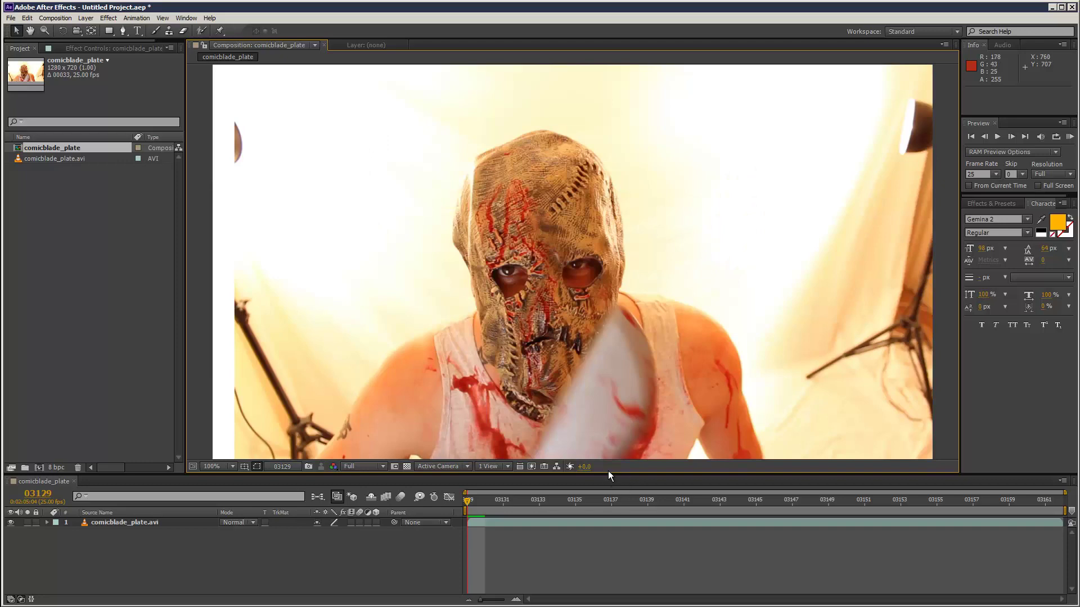
drag(609, 474, 613, 501)
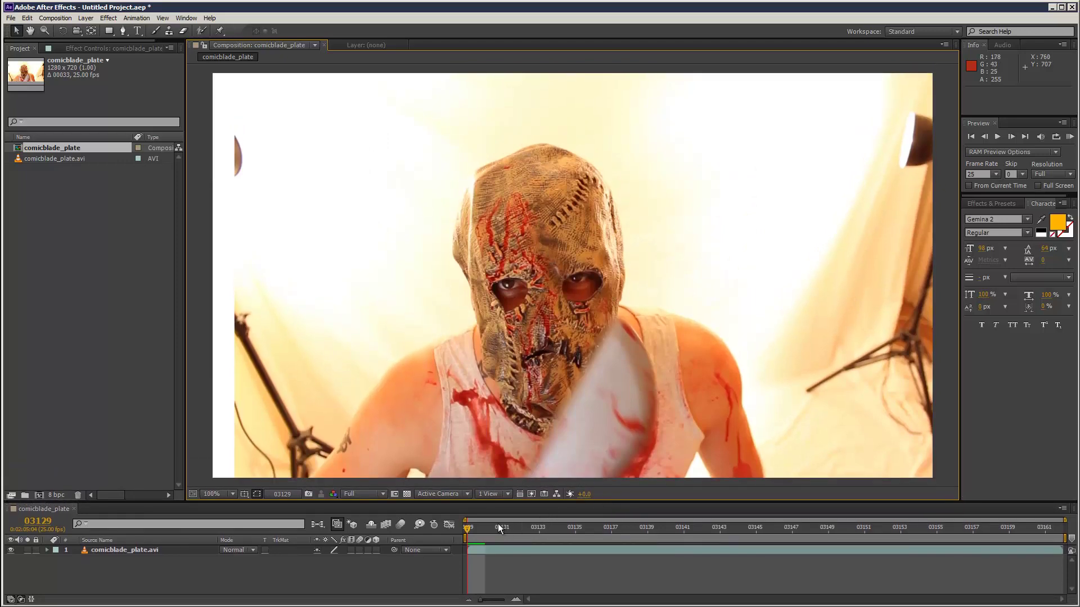
drag(498, 524, 563, 517)
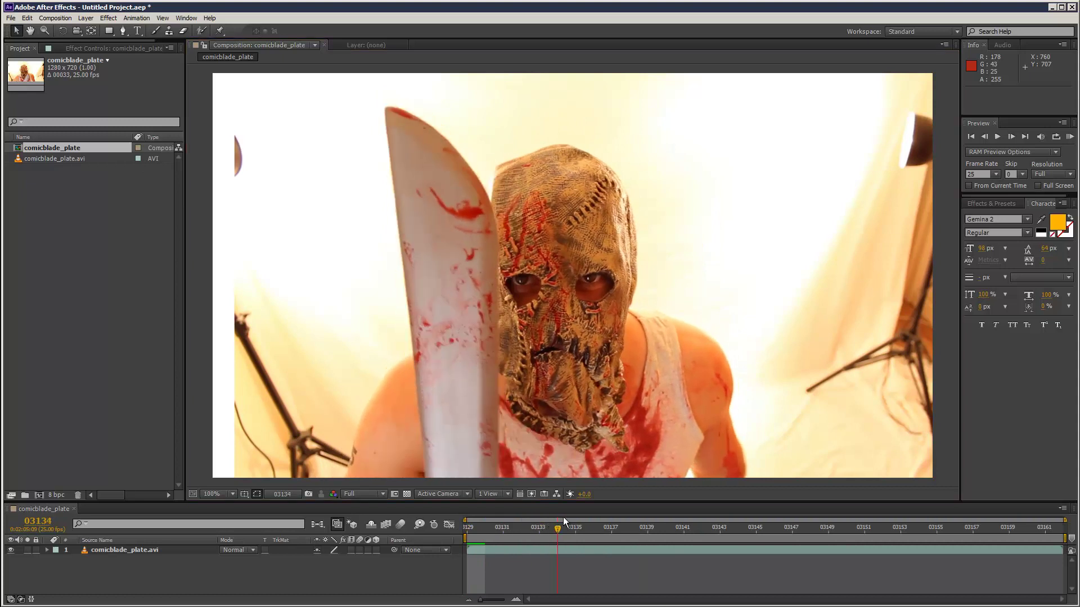
Step: Add an adjustment layer above the footage and lock the comicblade_plate.avi layer
click(181, 550)
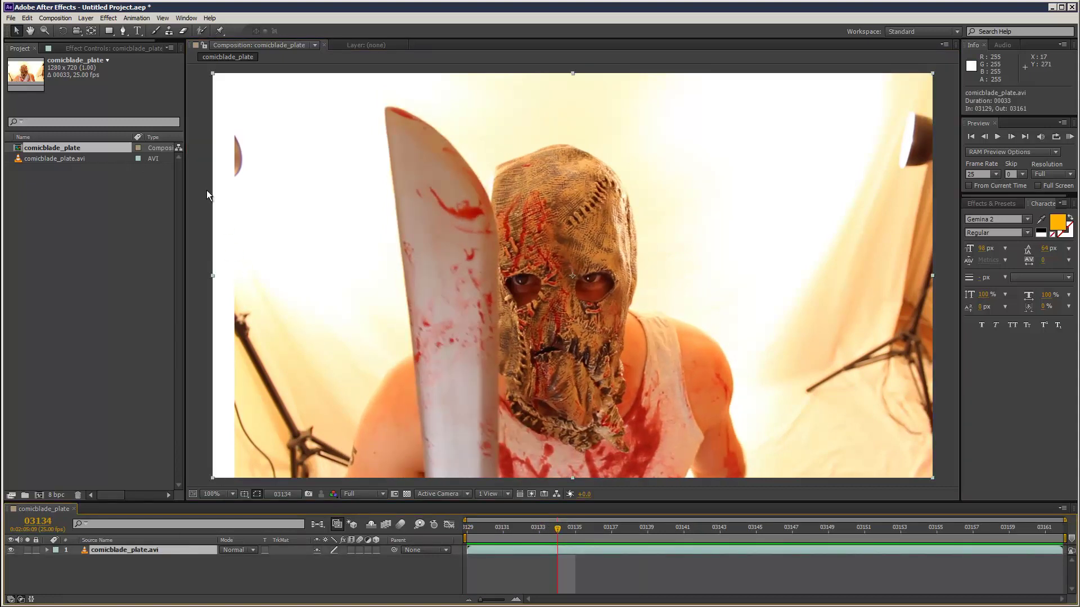
click(86, 18)
mouse_move(168, 29)
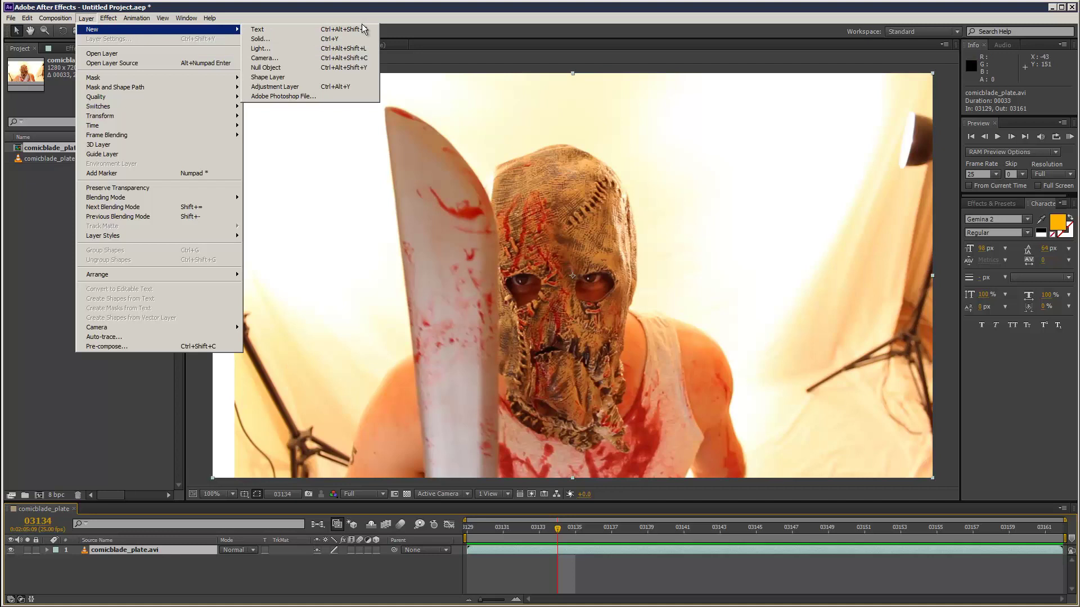
click(329, 92)
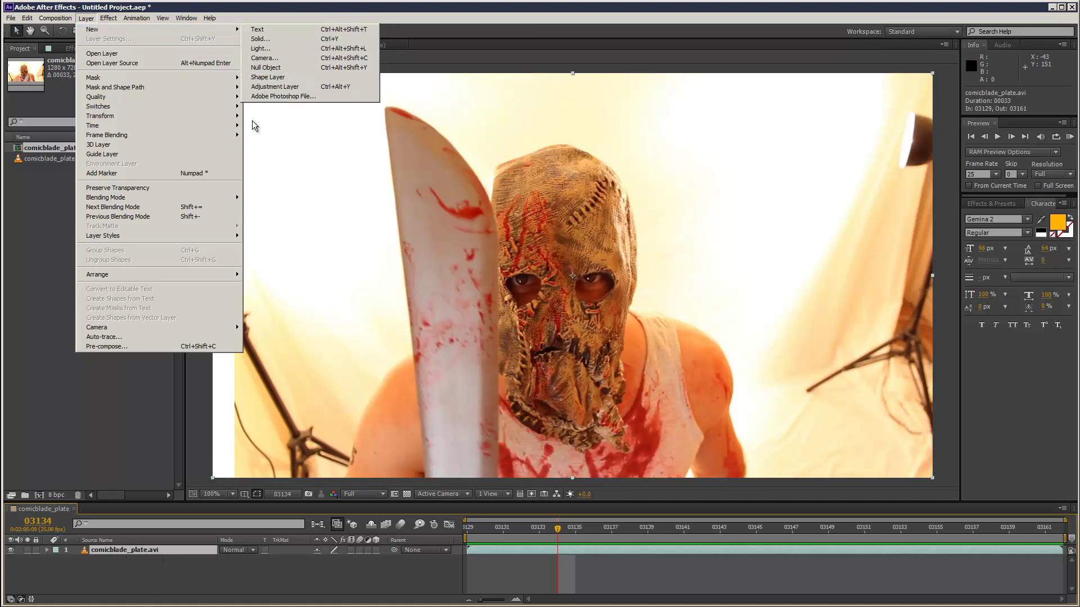
click(293, 87)
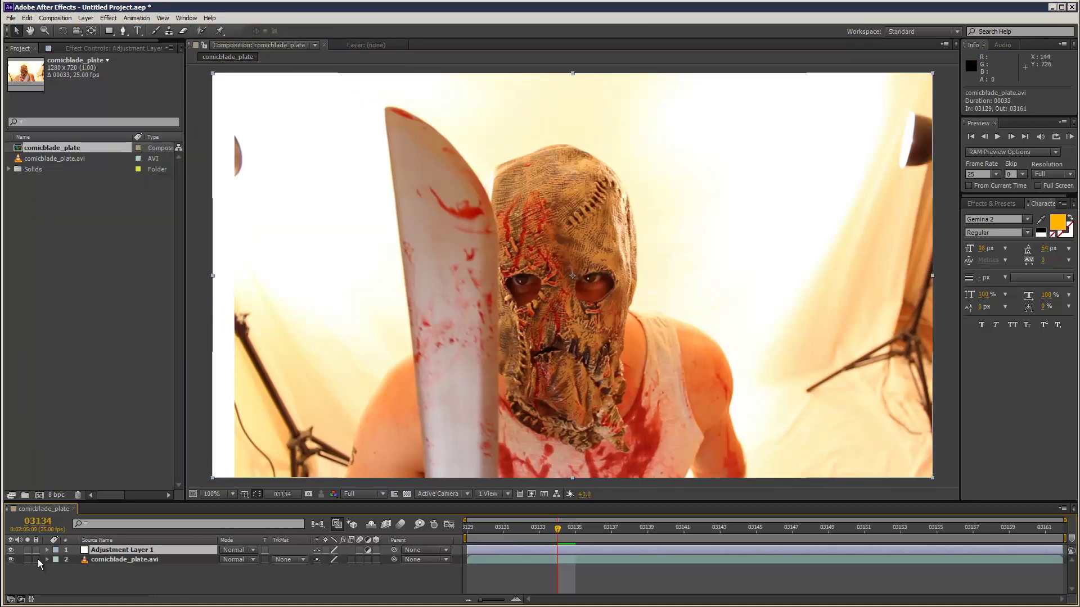
click(35, 559)
Step: Draw a closed ten-point Pen mask around the masked head on the adjustment layer, running along the blade's edge and across the mouth area
click(145, 553)
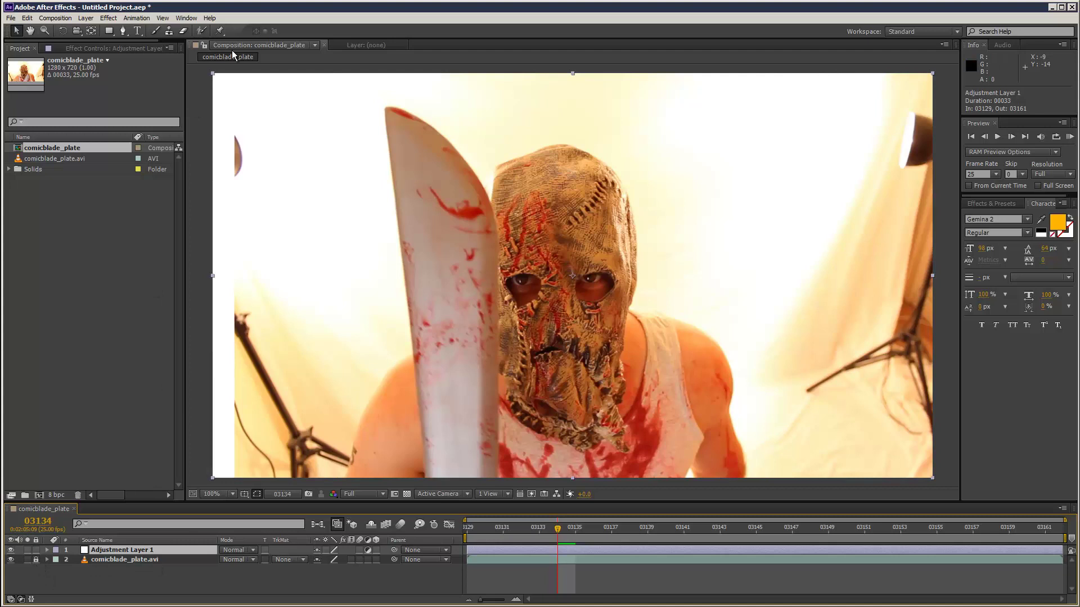
click(123, 31)
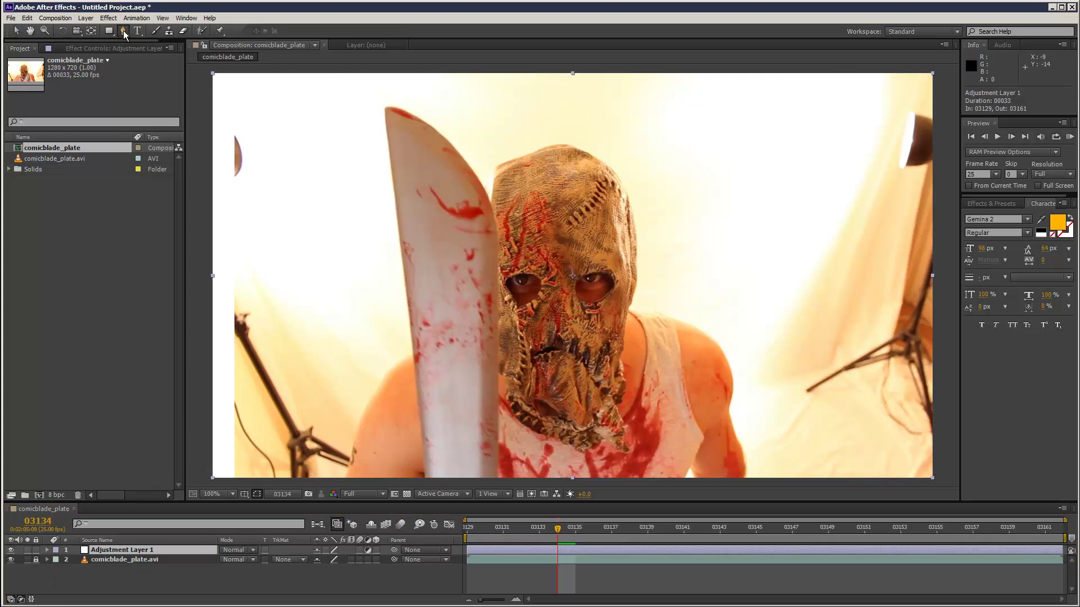
drag(581, 148, 597, 154)
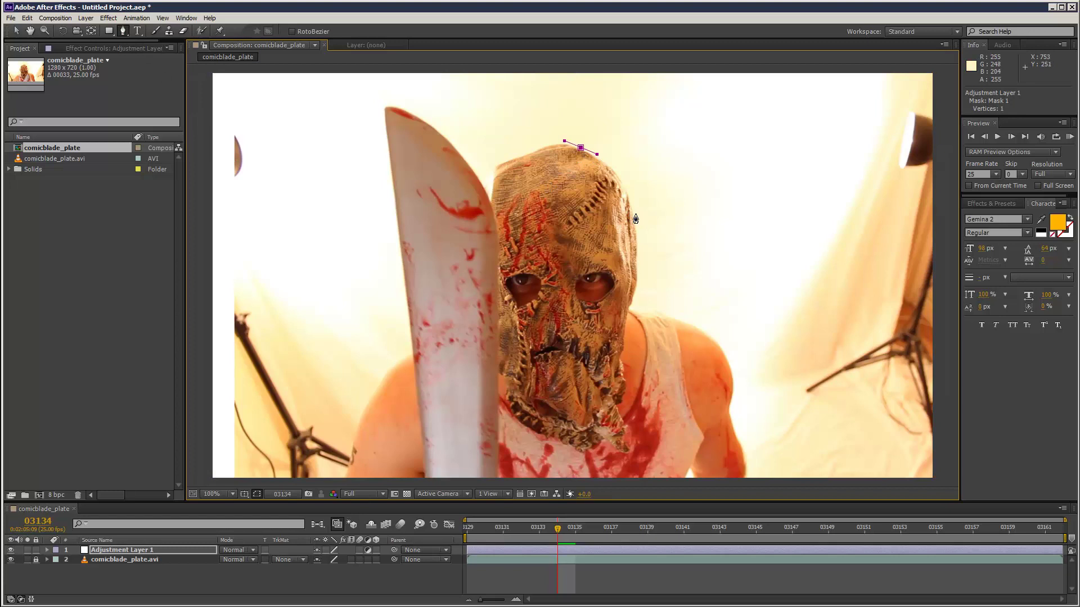
drag(632, 215, 635, 241)
drag(628, 309, 624, 328)
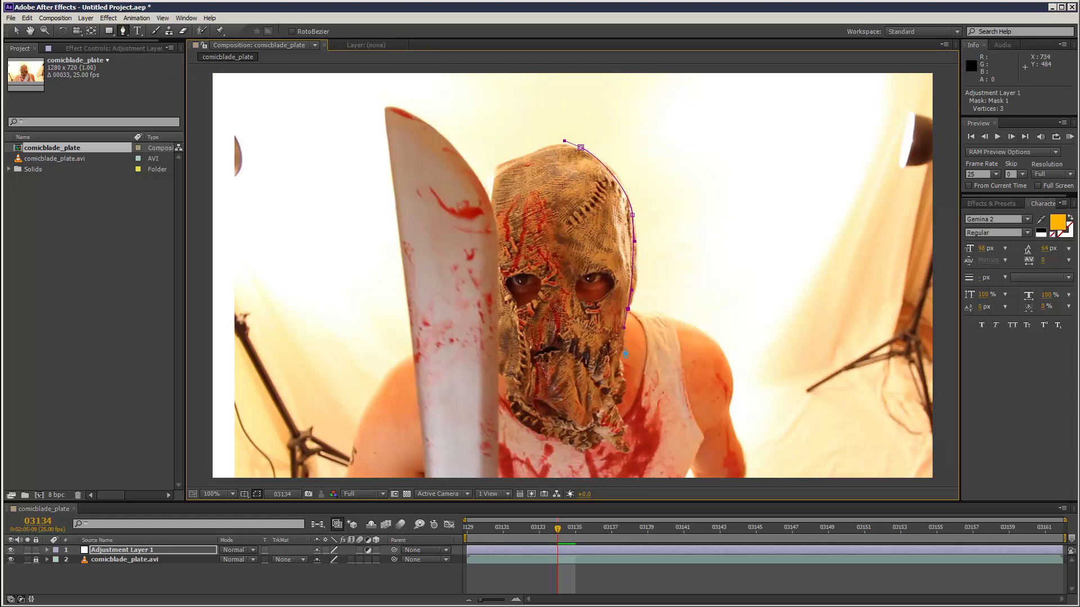
drag(619, 370, 614, 374)
click(495, 260)
click(489, 200)
click(503, 161)
drag(545, 148, 561, 149)
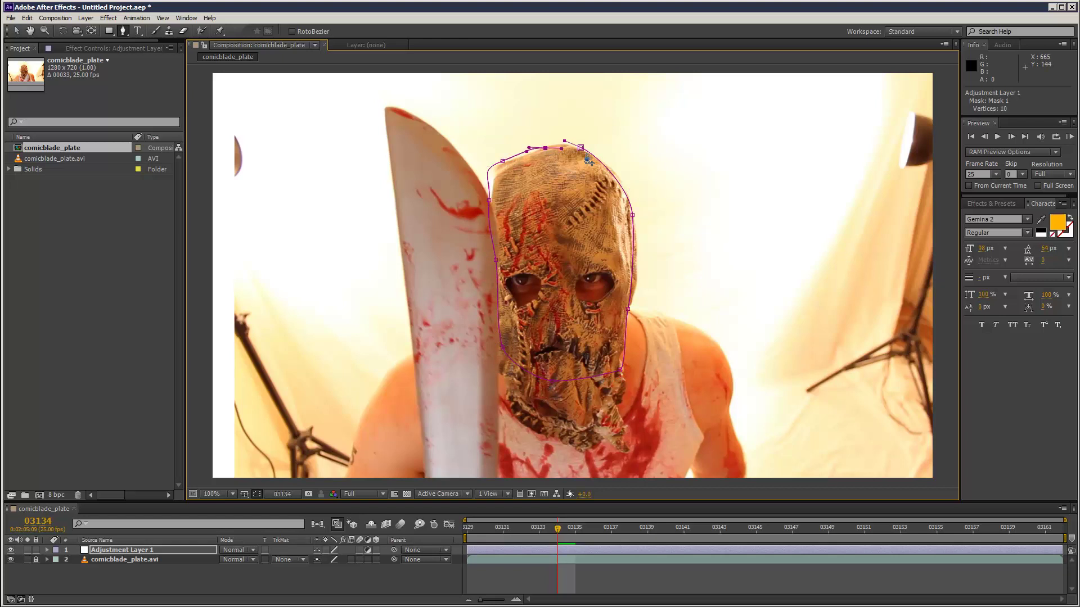
click(580, 148)
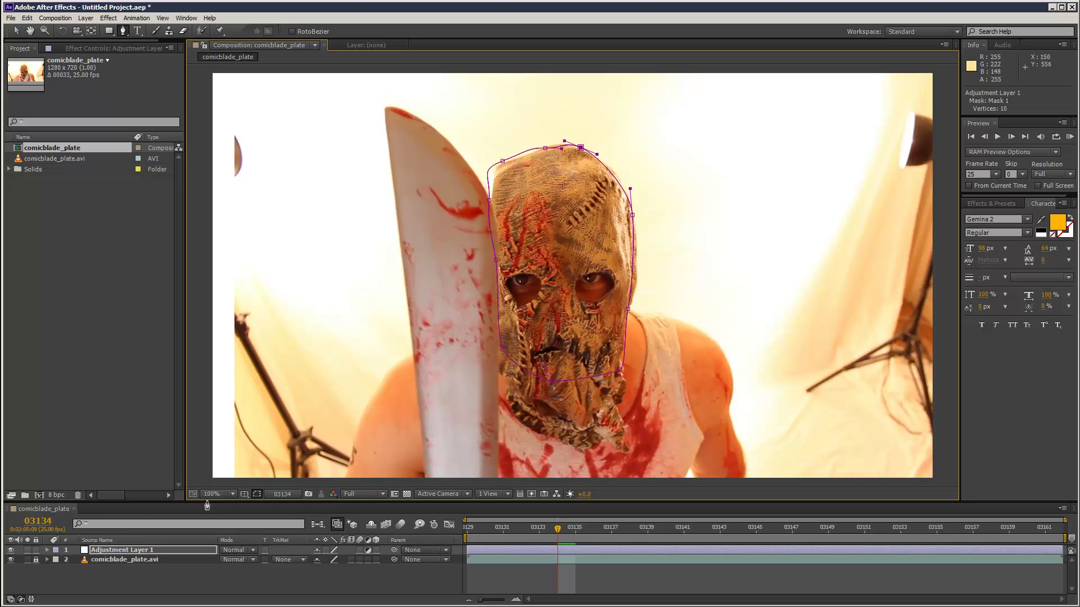
Step: Reveal the adjustment layer's mask and rename it head
click(120, 551)
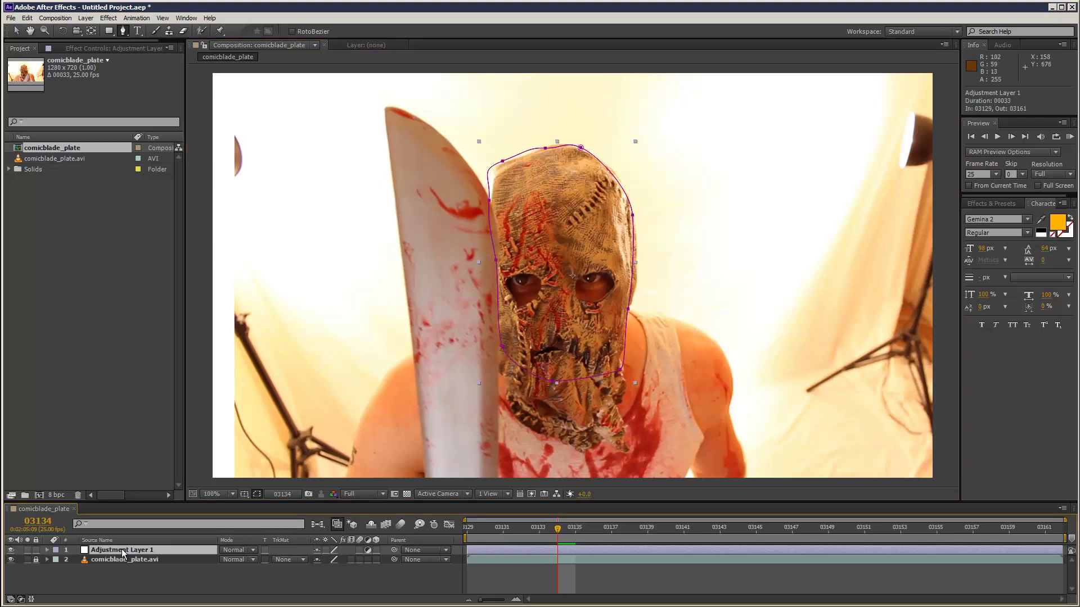
key(m)
click(94, 560)
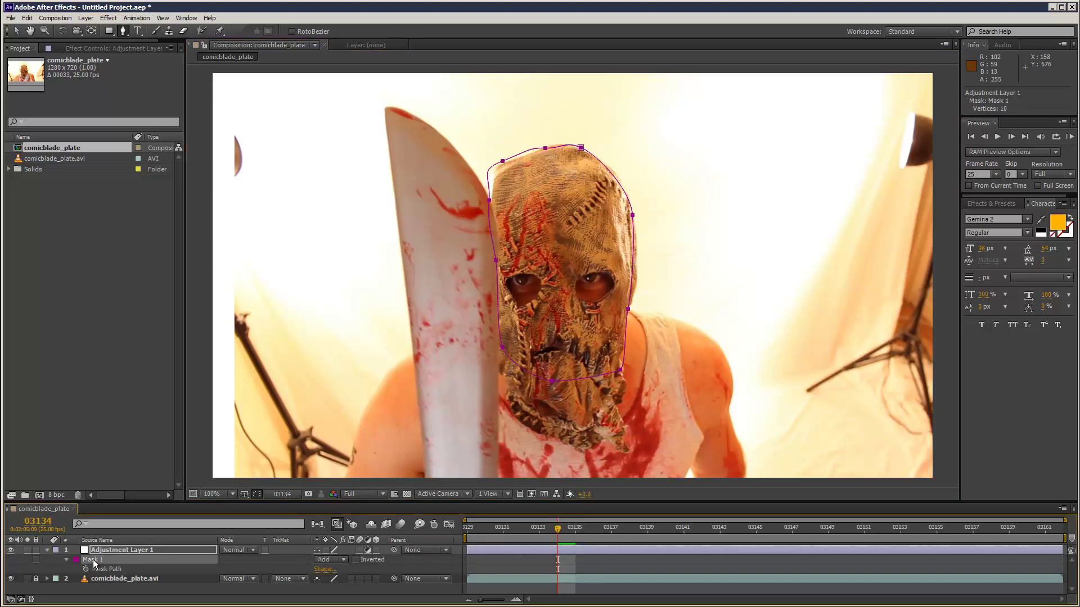
key(Return)
text(head)
key(Return)
Step: Change the head mask's outline color to blue (1814DA)
click(76, 560)
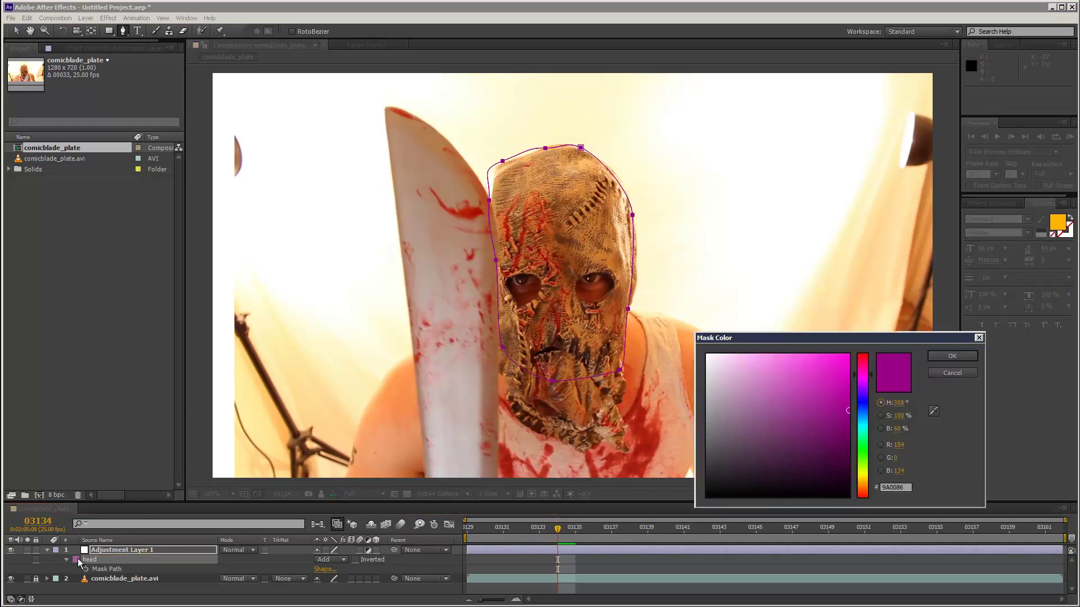
click(866, 417)
click(837, 378)
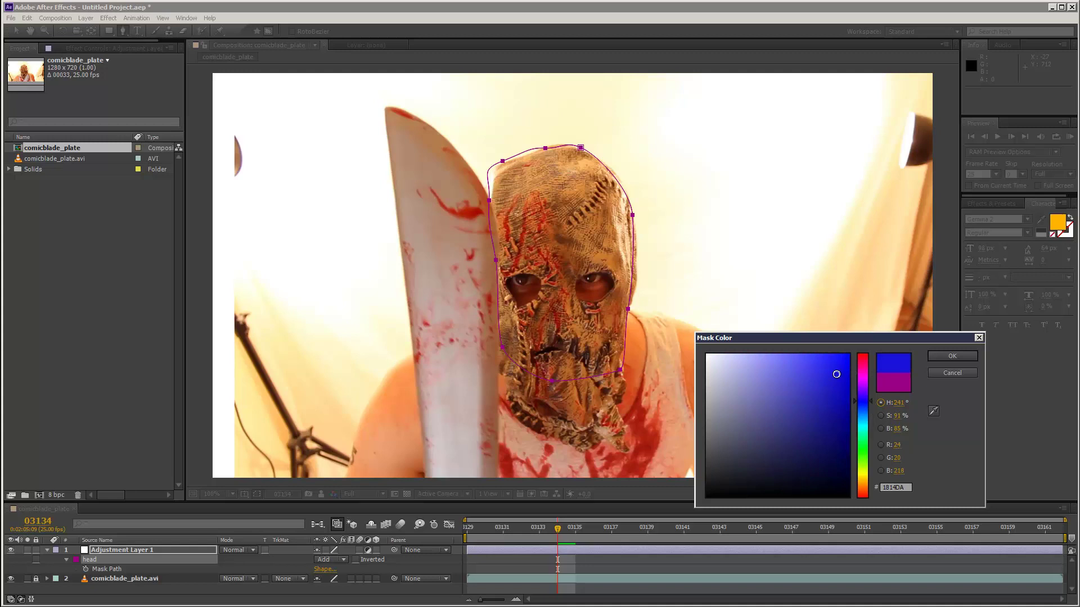
click(938, 357)
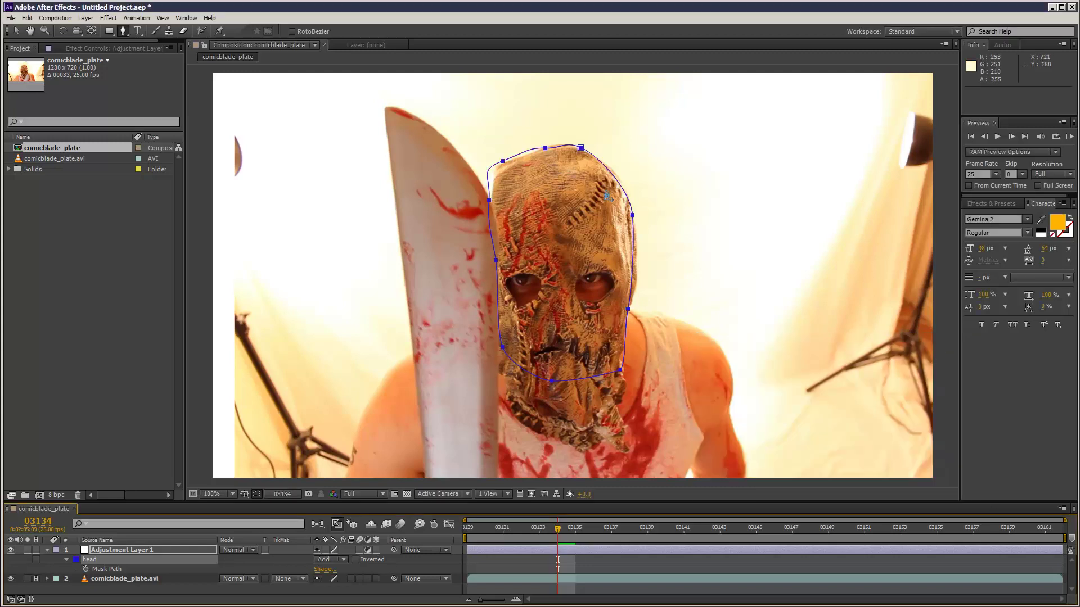
Step: Refine the head mask's points and curve handles so the outline follows the crown and both sides of the head closely
click(16, 31)
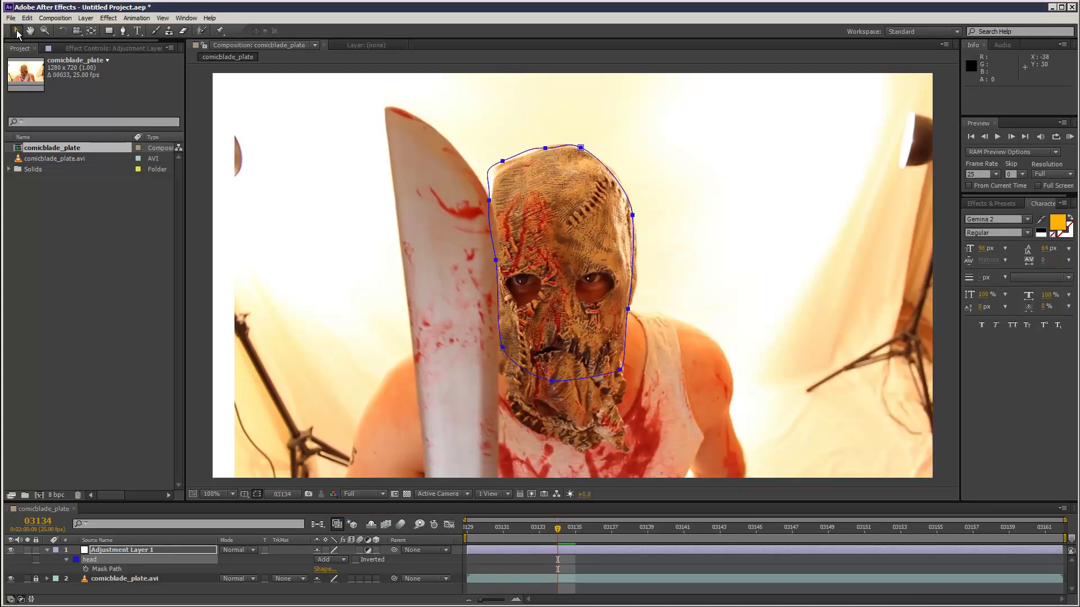
click(503, 161)
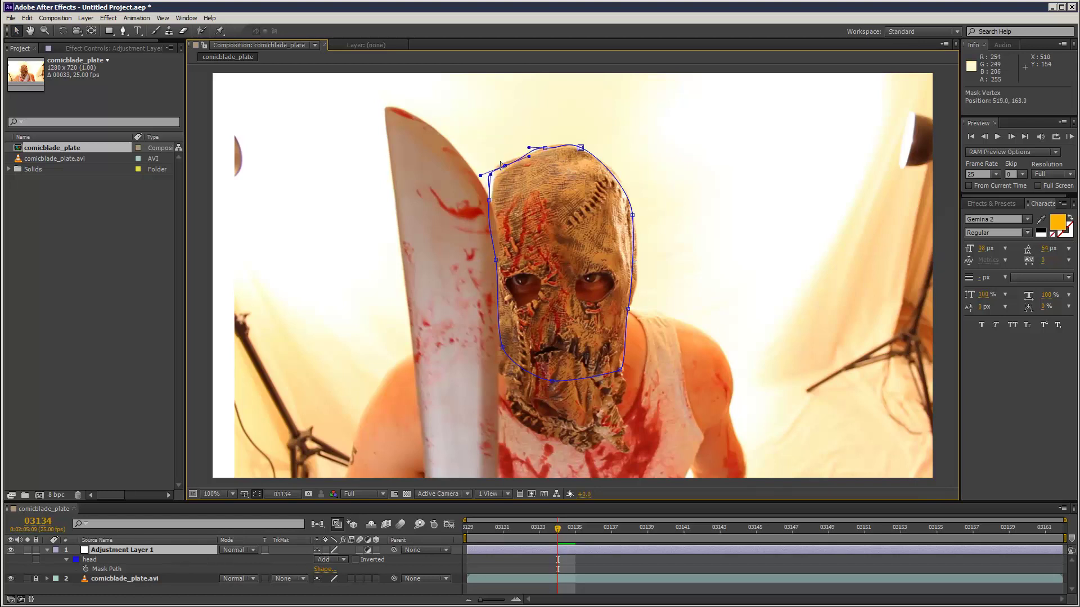
drag(489, 170, 519, 159)
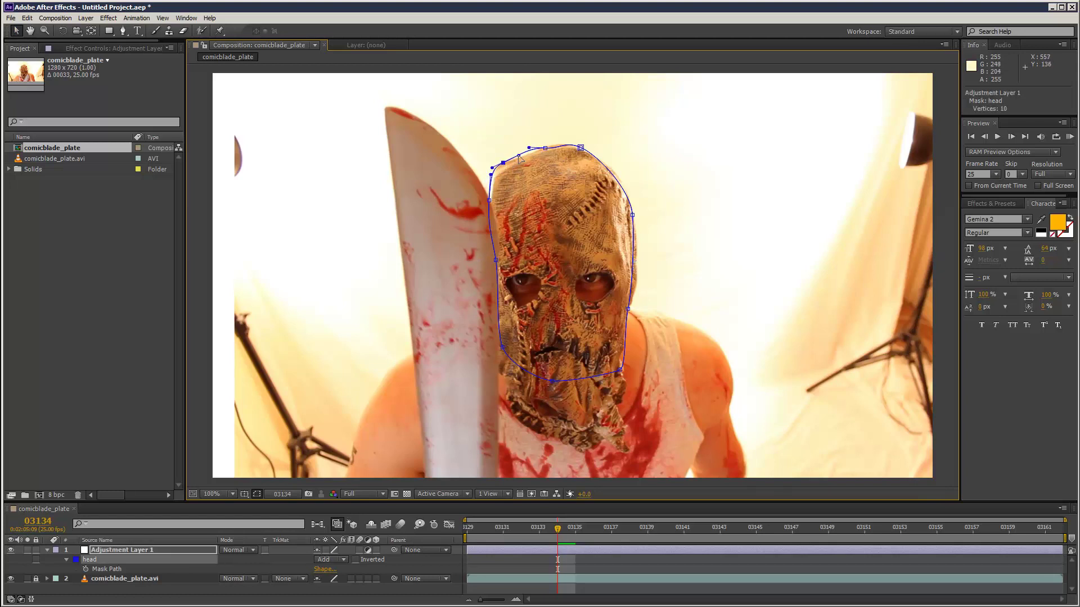
drag(489, 200, 490, 204)
drag(545, 148, 585, 151)
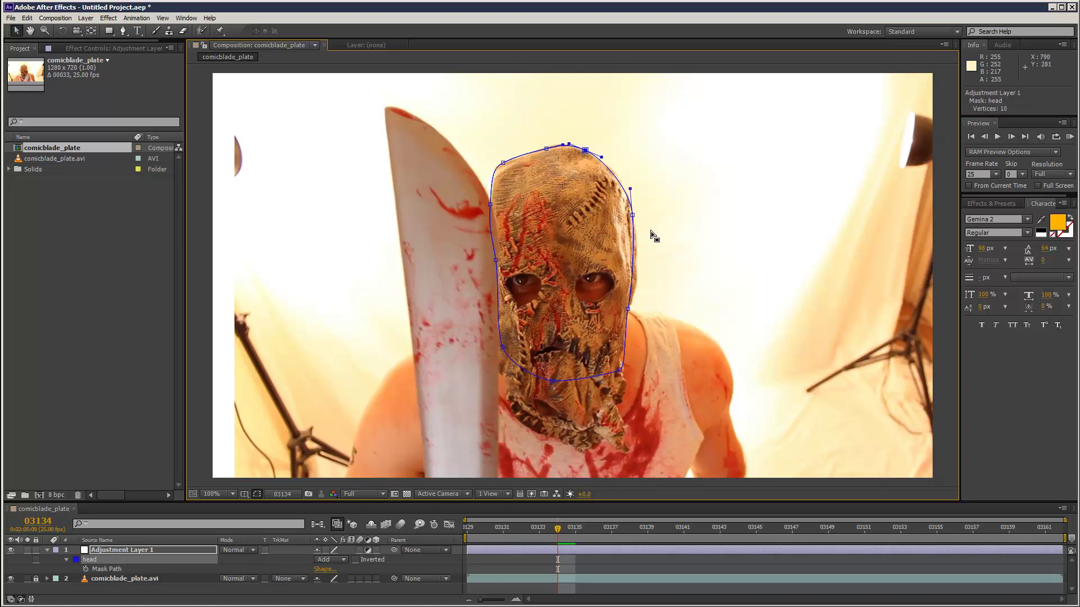
drag(632, 215, 633, 209)
mouse_move(631, 291)
mouse_down()
mouse_move(661, 293)
mouse_move(634, 292)
mouse_move(630, 306)
mouse_up()
click(652, 259)
drag(635, 206, 633, 206)
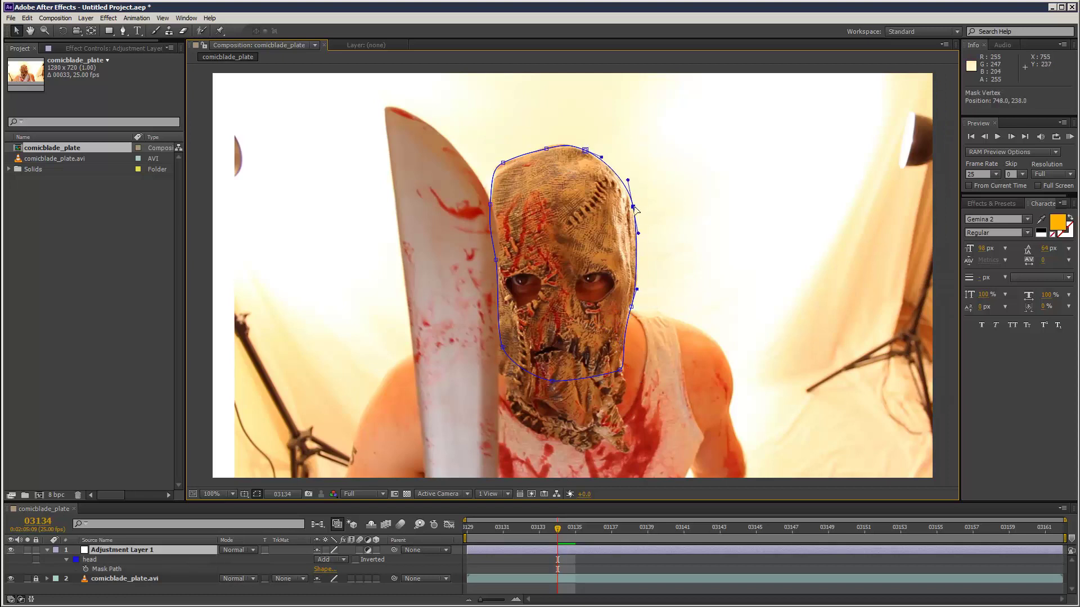
drag(546, 148, 545, 145)
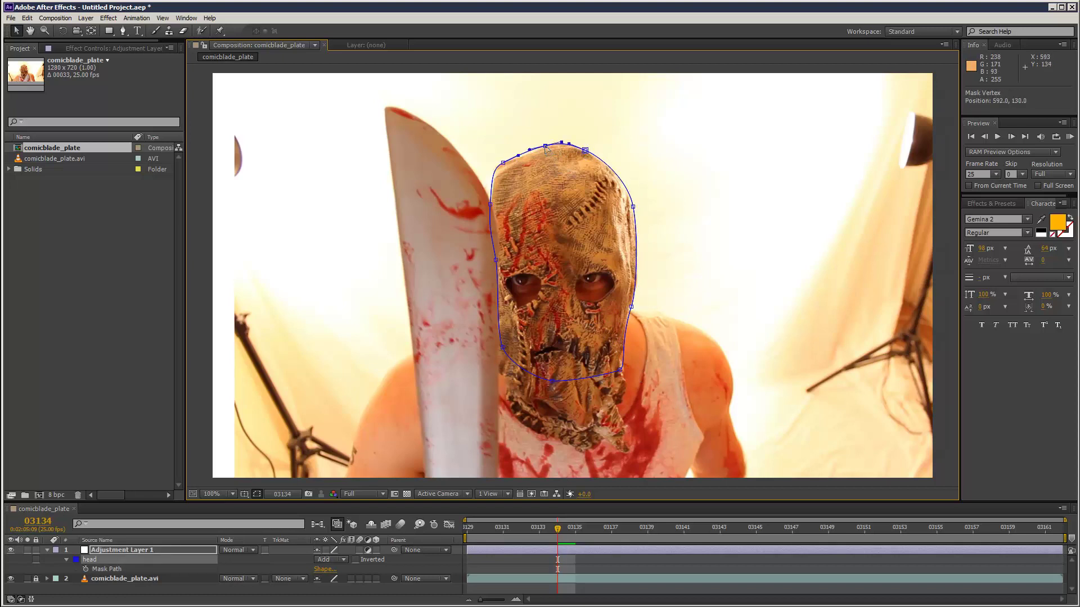
click(619, 369)
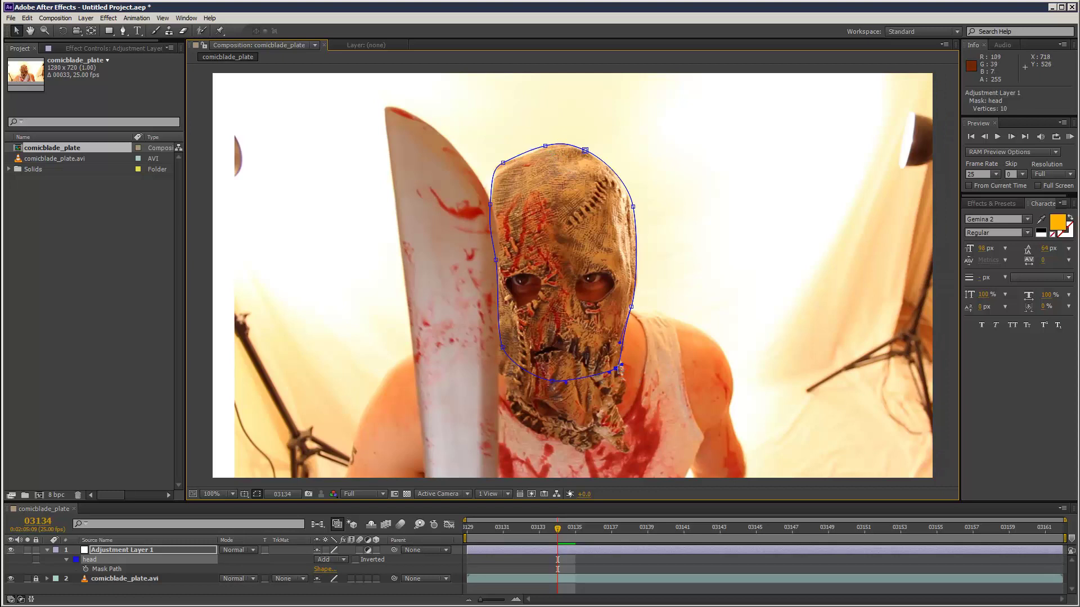
click(631, 305)
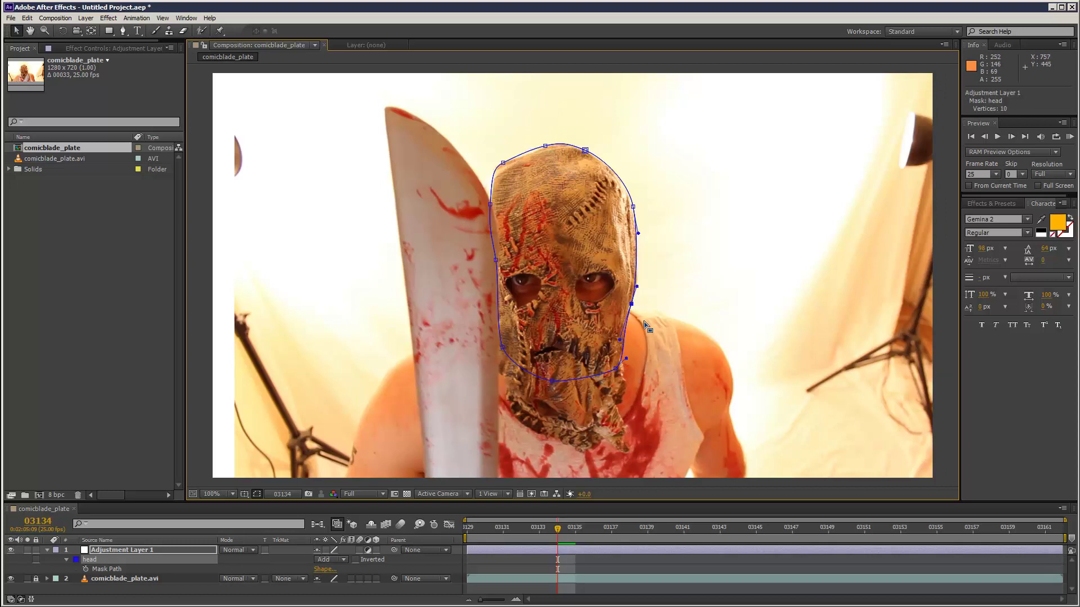
Step: Enlarge the timeline area, reveal all properties of the head mask and turn on Mask Path keyframing at frame 03134
click(66, 560)
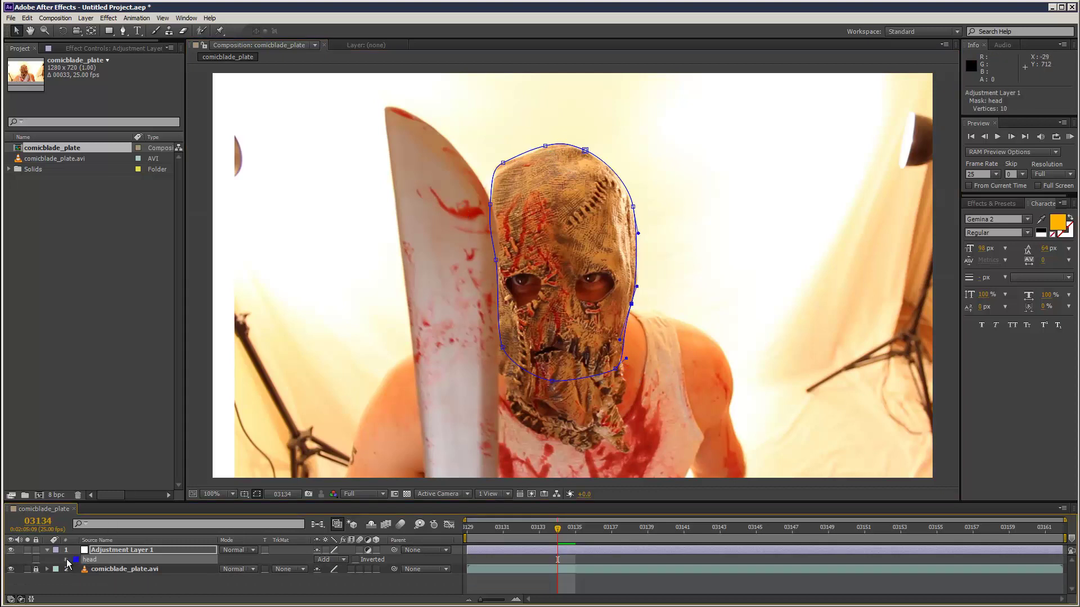
scroll(135, 585, down, 1)
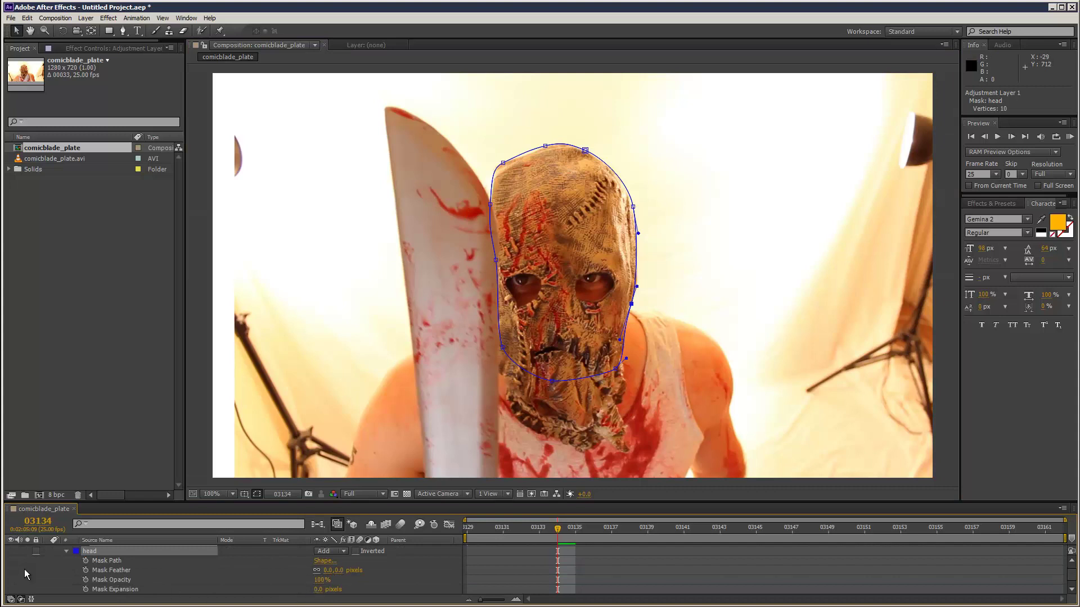
click(65, 552)
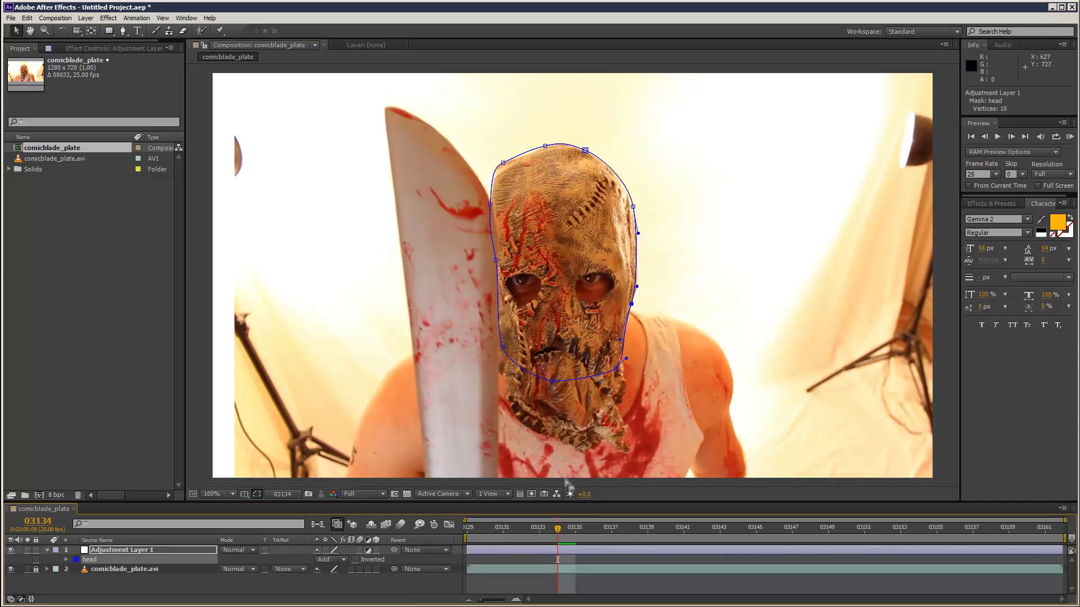
drag(566, 501, 567, 452)
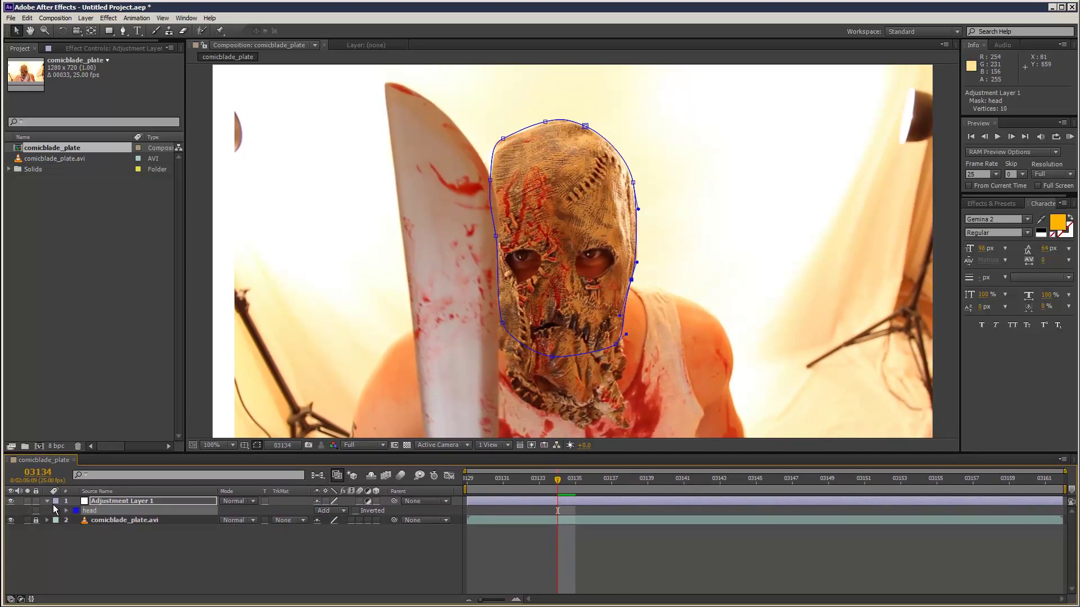
key(m)
key(m)
click(86, 521)
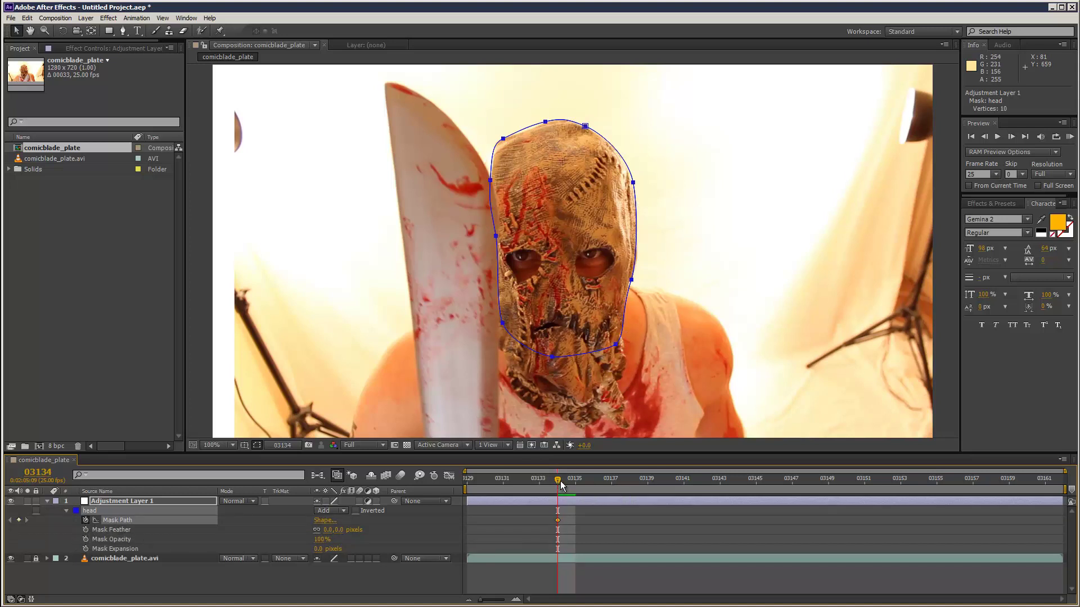
Step: Scrub the footage between frames 03134 and 03157 to examine how the head moves away from the mask outline
drag(560, 484, 647, 487)
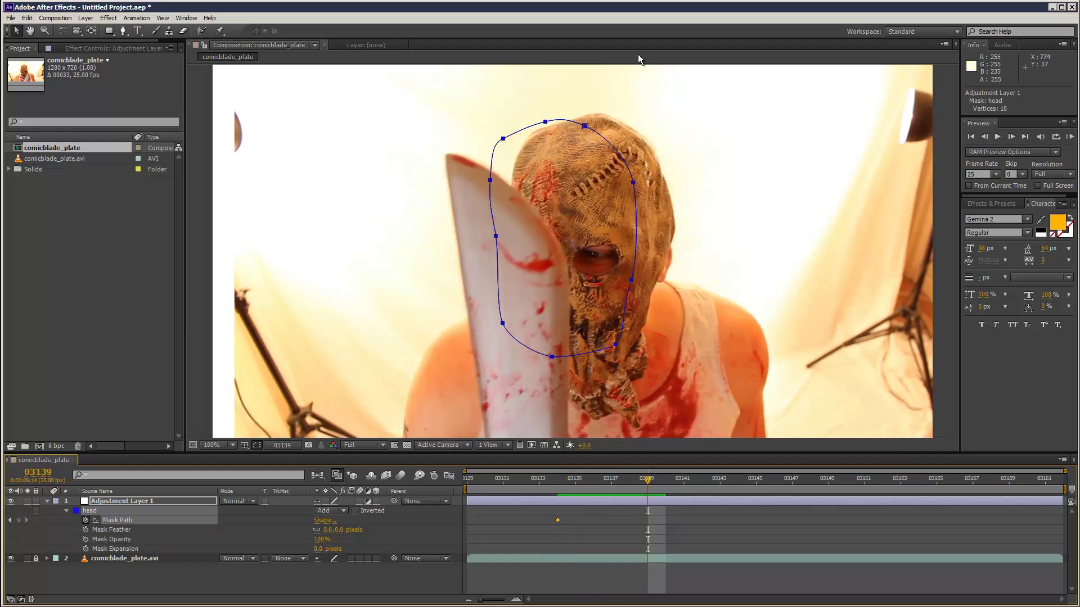
click(559, 480)
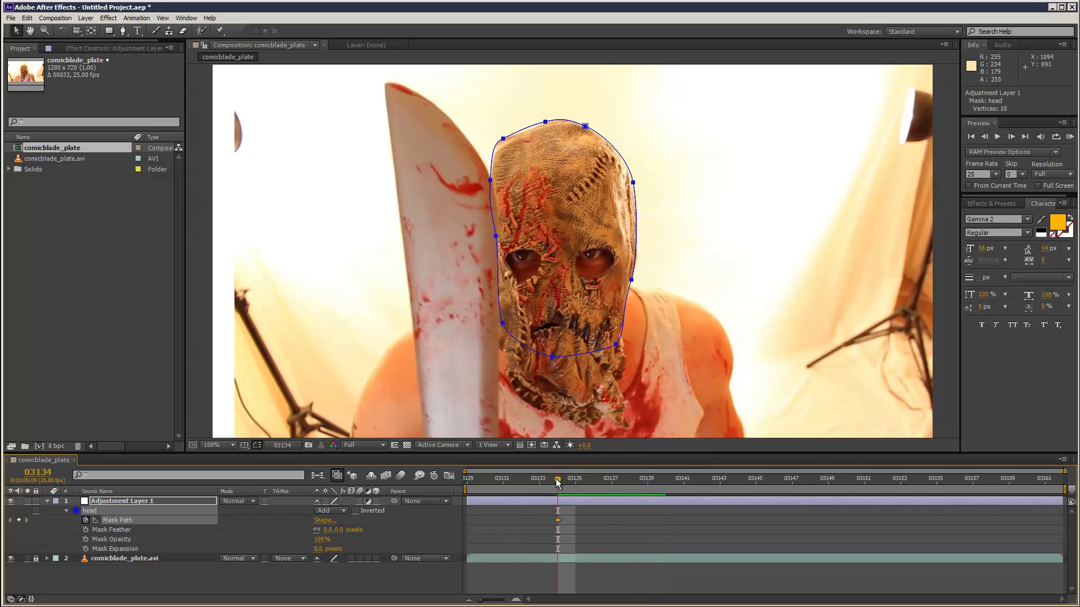
drag(557, 482, 594, 485)
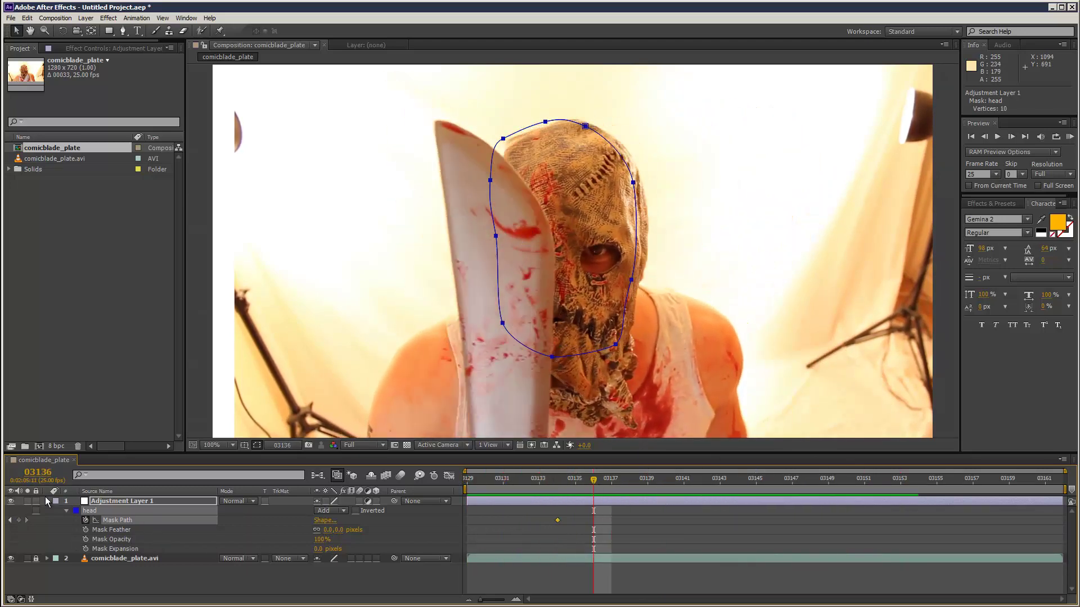
click(10, 501)
click(10, 501)
drag(583, 494, 810, 490)
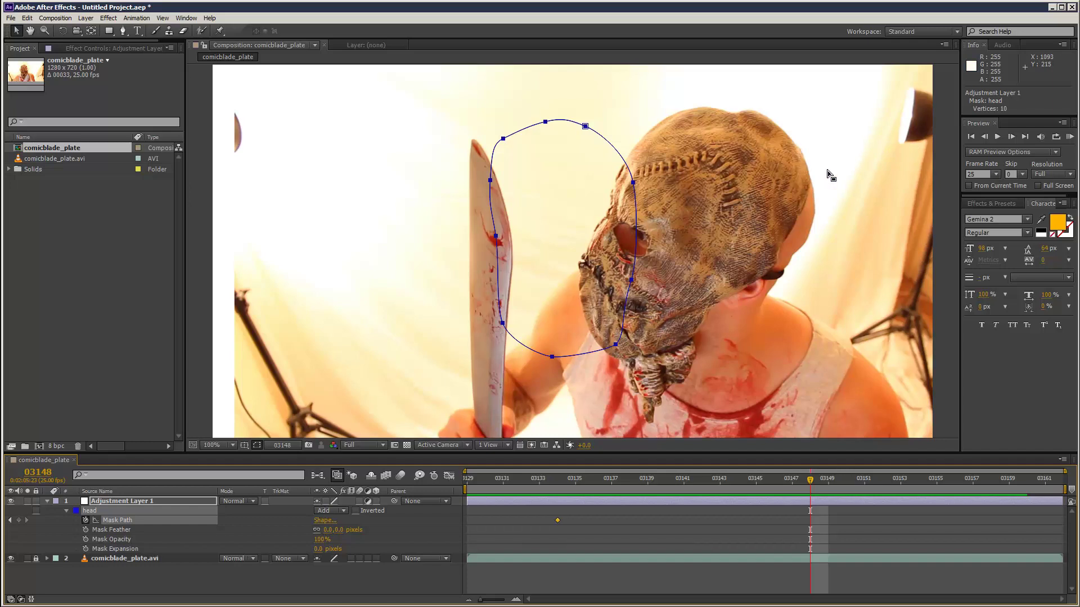
drag(810, 482, 973, 484)
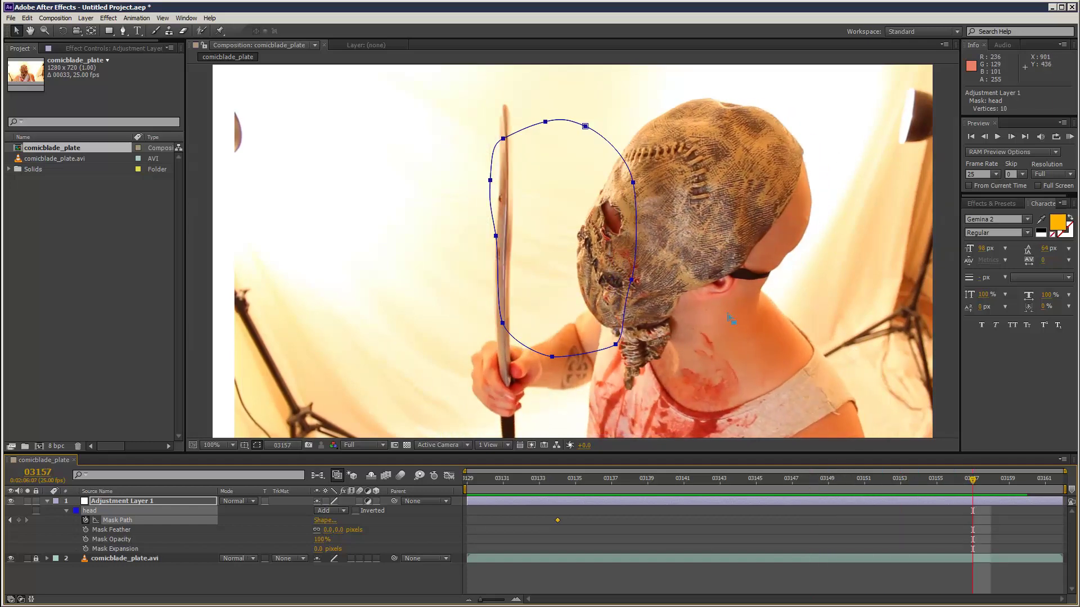
Step: At frame 03153, move the head mask onto the turned head and fit its points around the back of the head
drag(881, 482, 908, 501)
drag(585, 126, 776, 108)
drag(807, 159, 815, 138)
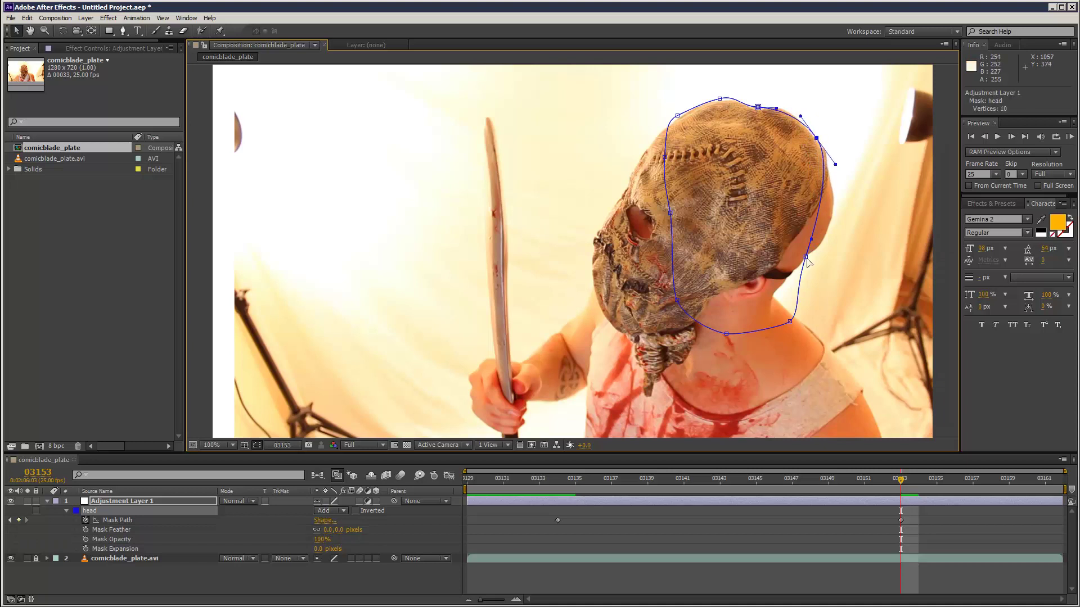
drag(805, 256, 789, 275)
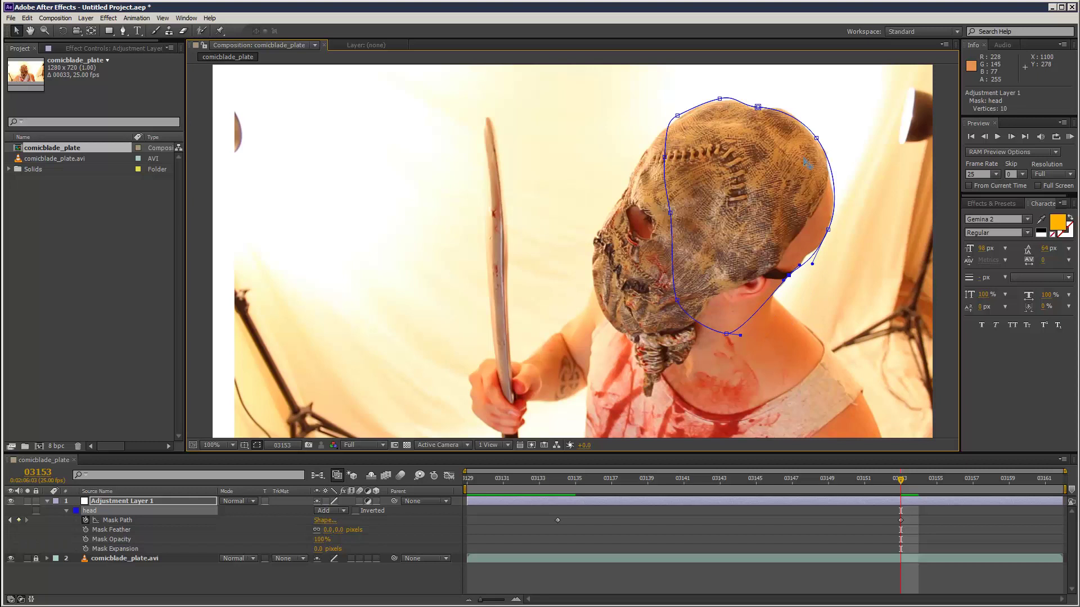
Step: Fit the head mask's remaining points and curve handles along the forehead, face and chin at frame 03153
drag(664, 157, 641, 159)
drag(670, 213, 603, 224)
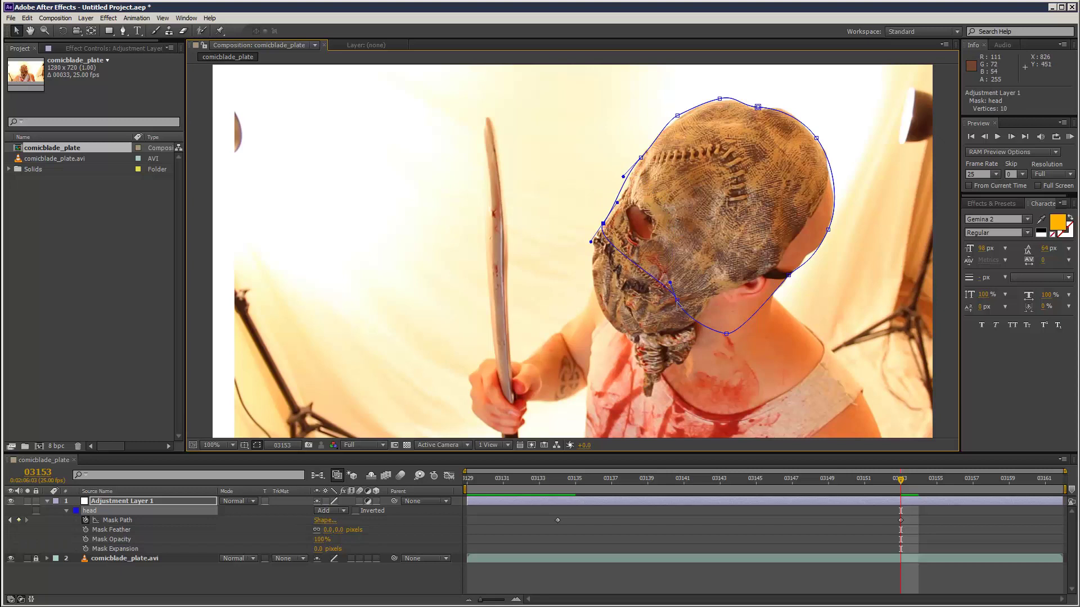
drag(676, 301, 595, 294)
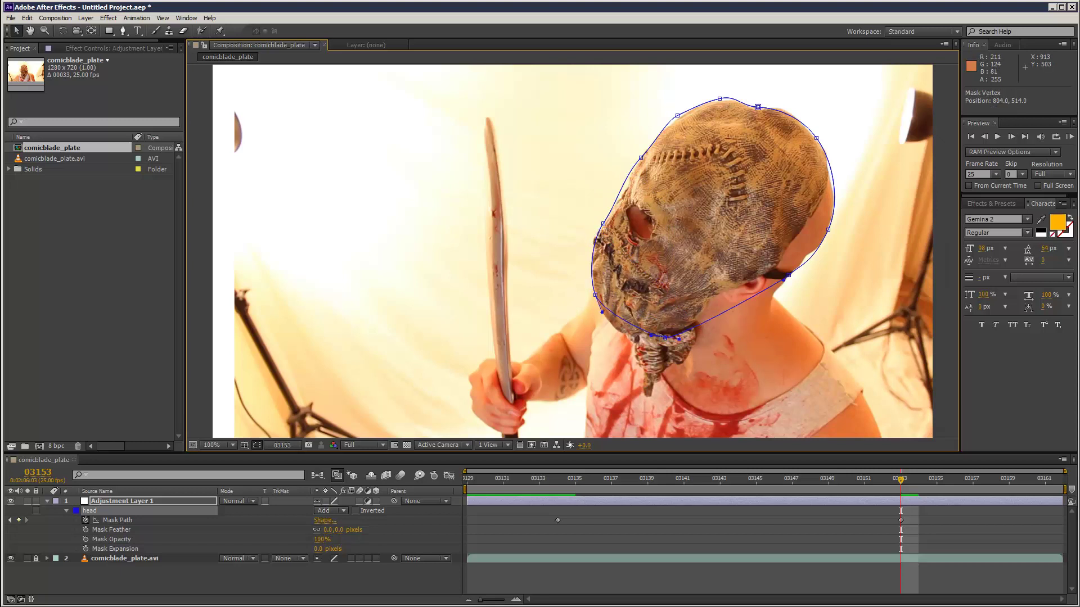
mouse_move(664, 337)
mouse_down()
mouse_move(640, 340)
mouse_move(684, 341)
mouse_up()
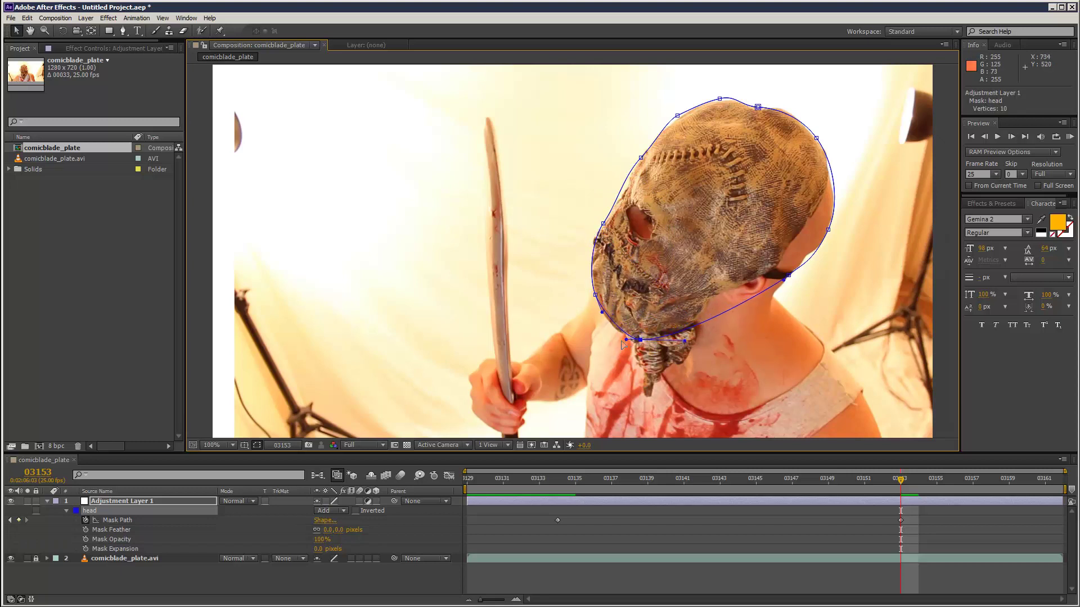
drag(612, 340, 612, 338)
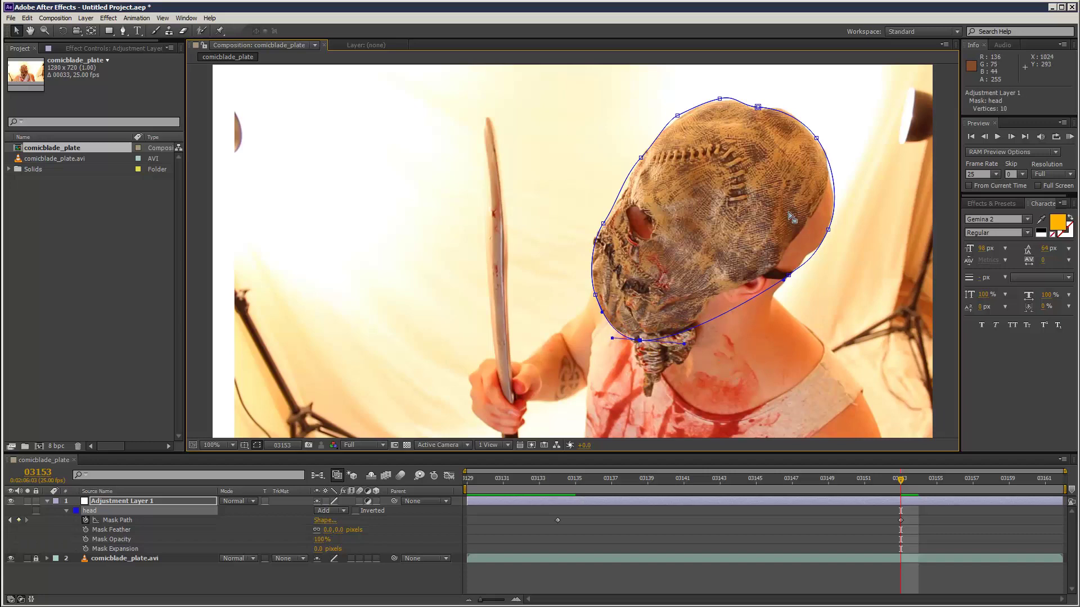
Step: At frame 03132, shift the whole head mask onto the head and refine its points along the crown and the side away from the blade
drag(887, 483, 518, 476)
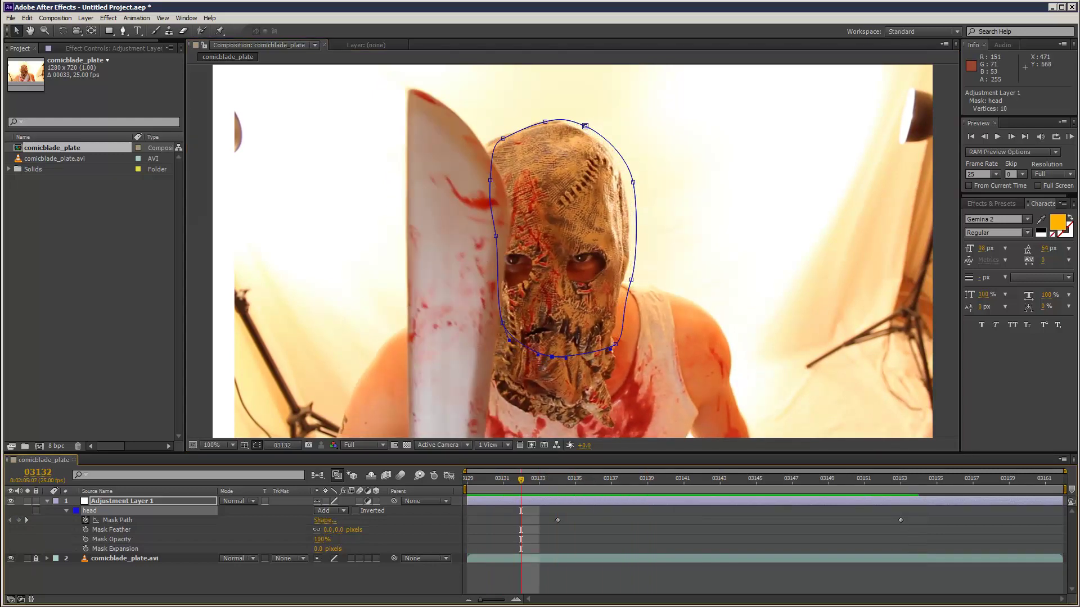
double_click(589, 129)
drag(596, 163, 622, 182)
double_click(668, 200)
click(635, 190)
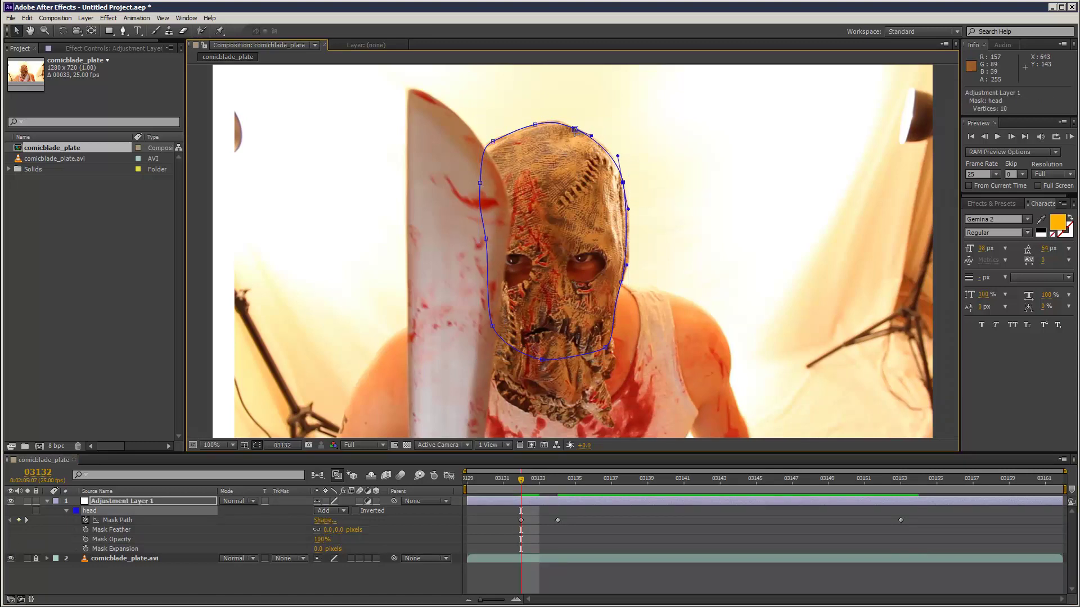
drag(574, 129, 575, 128)
click(621, 283)
drag(626, 259, 630, 260)
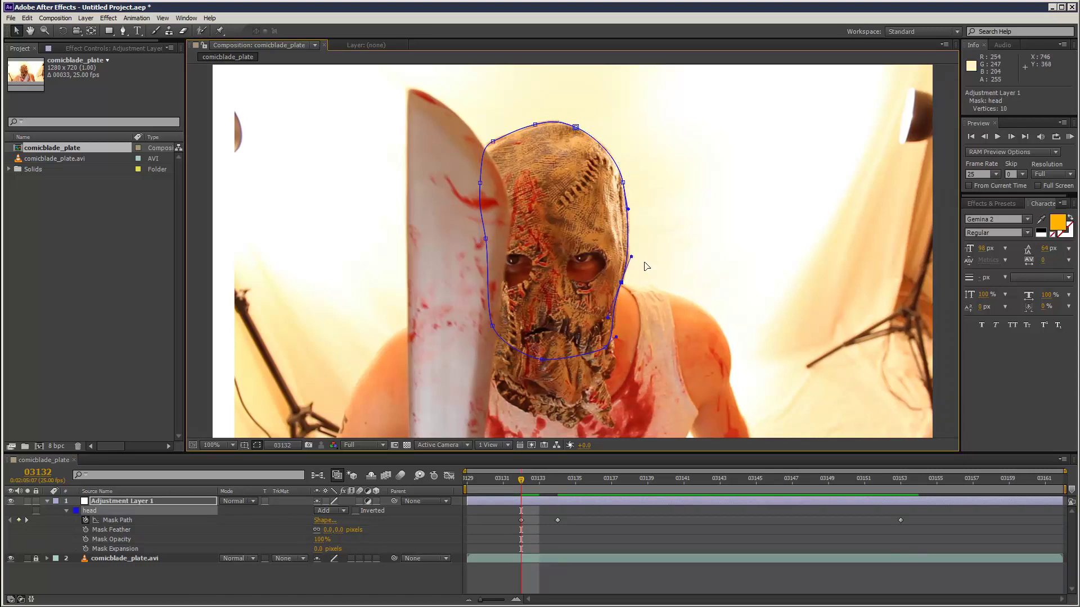
click(658, 267)
Step: At frame 03143, adjust the head mask's upper points to follow the crown and both sides of the head
drag(521, 479, 720, 482)
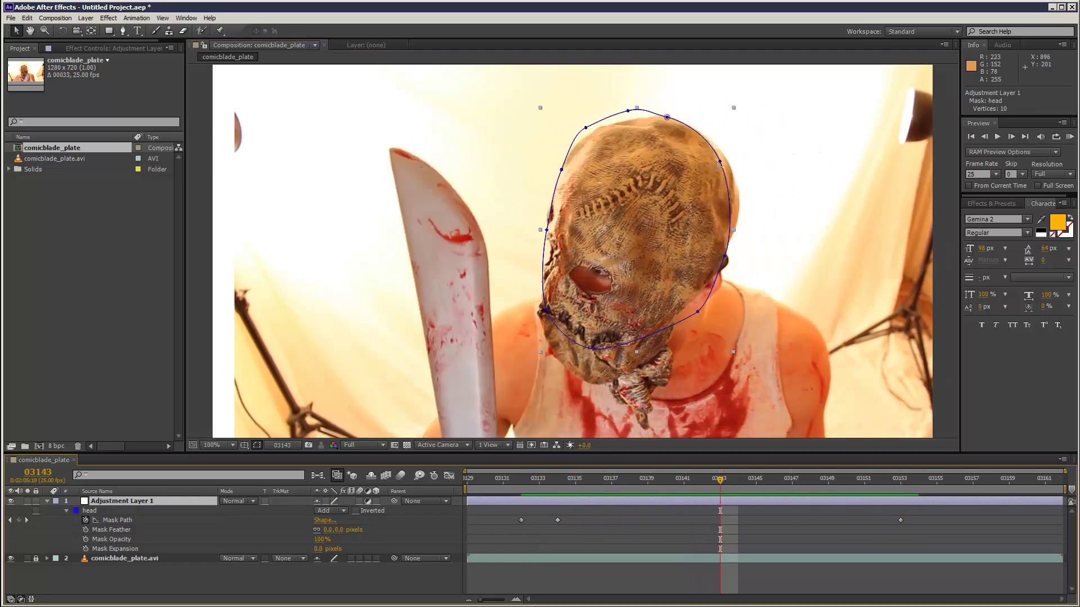
drag(720, 161, 730, 164)
drag(724, 256, 740, 221)
drag(667, 118, 585, 140)
drag(546, 231, 544, 226)
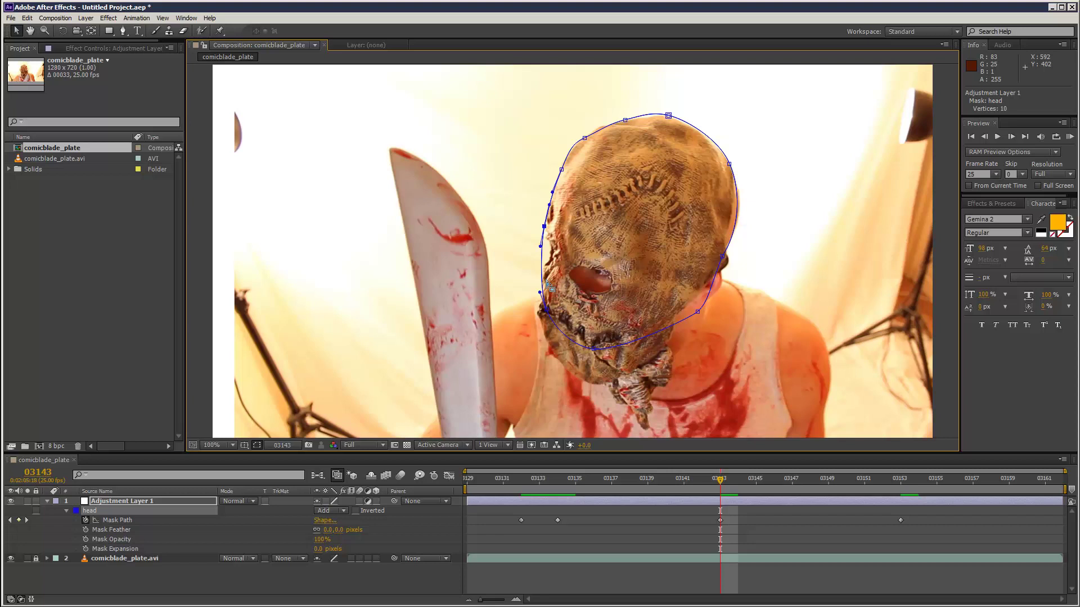
Step: Fit the head mask's lower points around the chin, jaw and ear at frame 03143
drag(546, 311, 541, 317)
drag(593, 349, 598, 383)
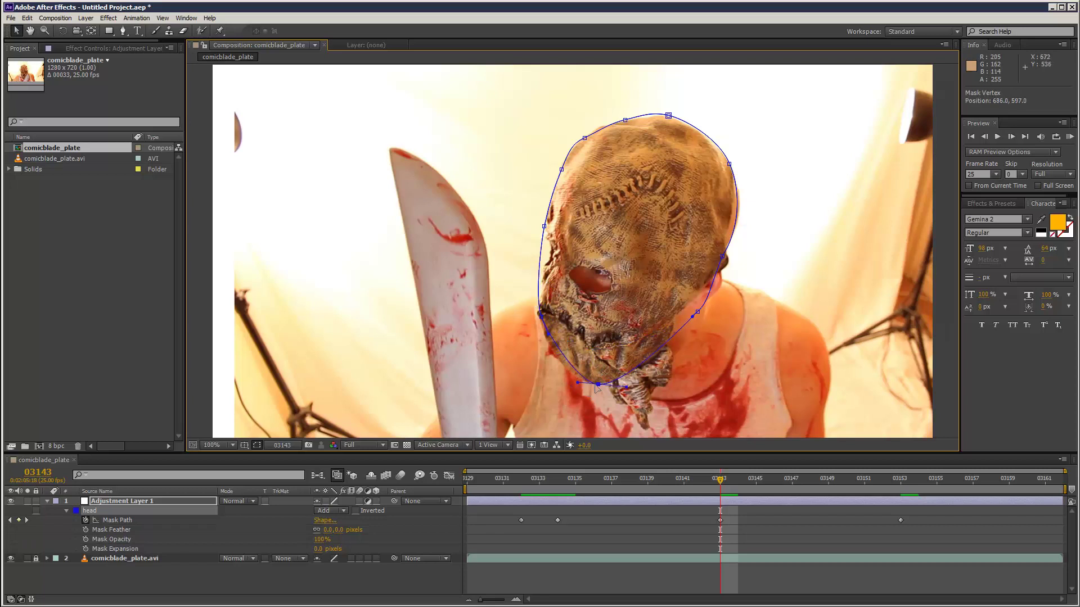
drag(697, 311, 702, 315)
drag(727, 257, 731, 254)
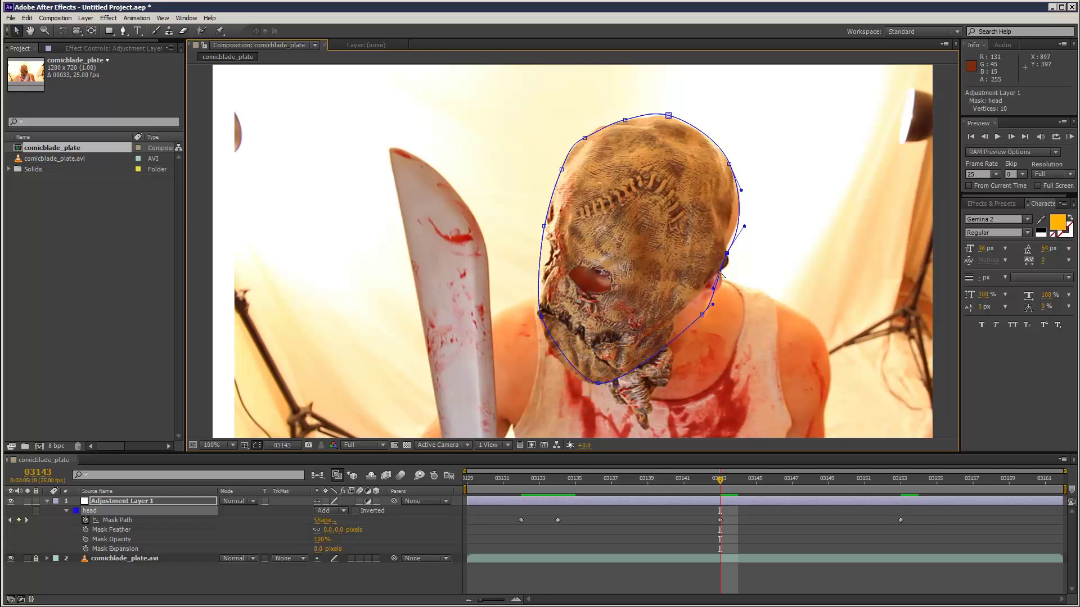
Step: Try to fit the head mask at frame 03149 by moving and slightly rotating the whole outline
drag(720, 478, 832, 484)
double_click(722, 110)
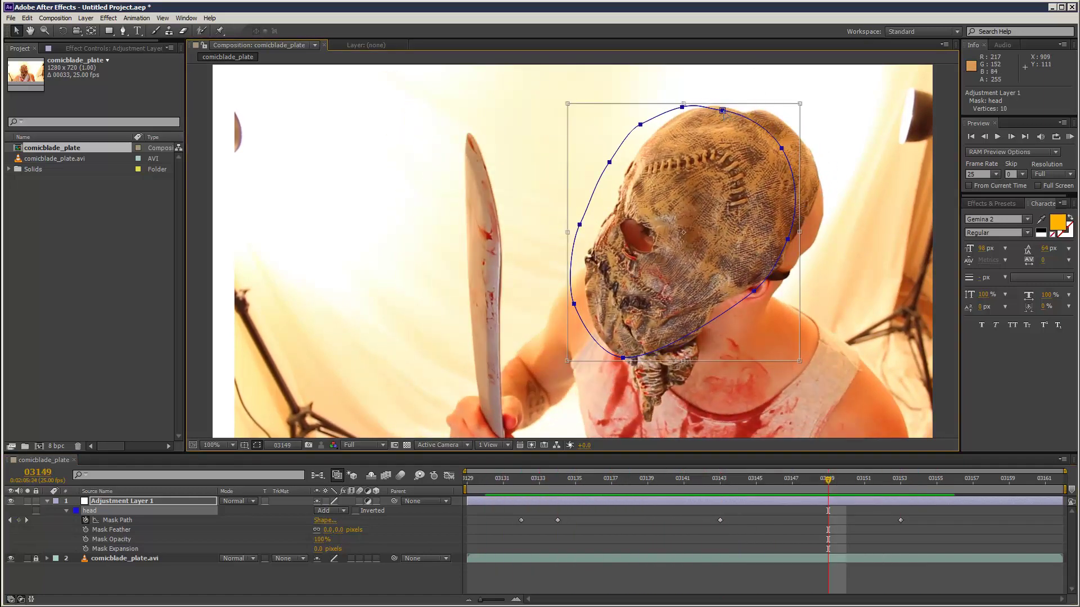
drag(701, 168, 722, 168)
drag(862, 168, 867, 175)
drag(757, 201, 759, 200)
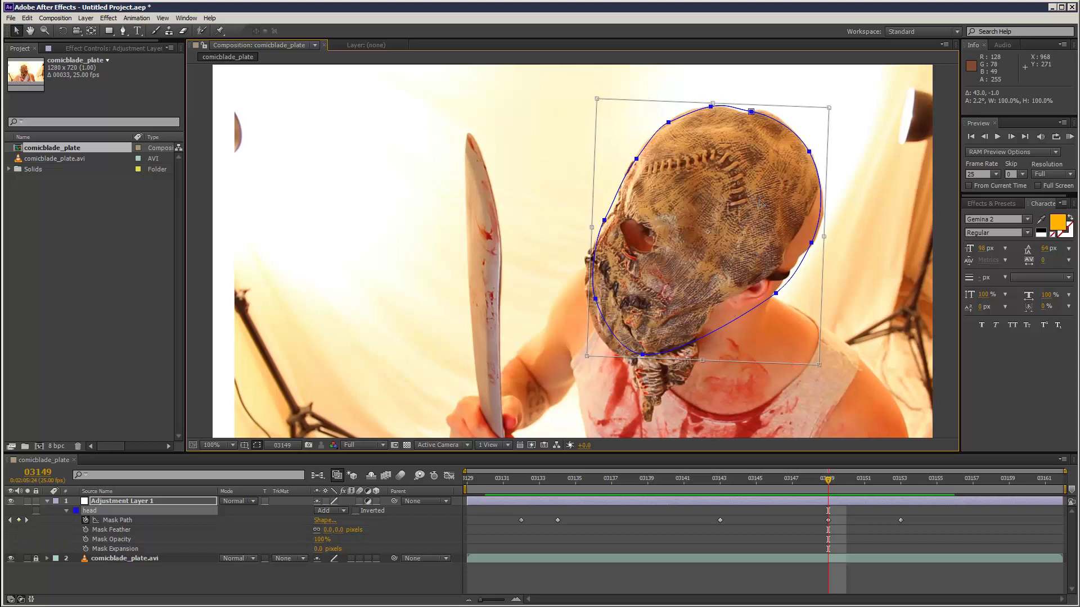
Step: Undo the head mask transformations made at frame 03149
key(ctrl+z)
key(ctrl+z)
key(ctrl+z)
key(ctrl+z)
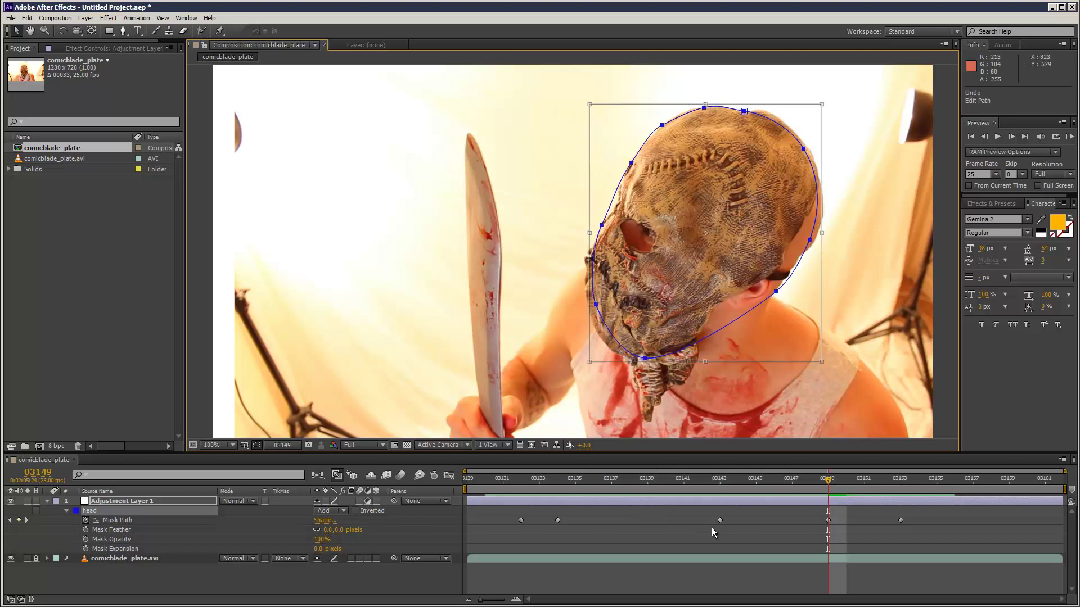
Step: Convert all of the head mask's Mask Path keyframes to hold keyframes
drag(506, 514, 906, 529)
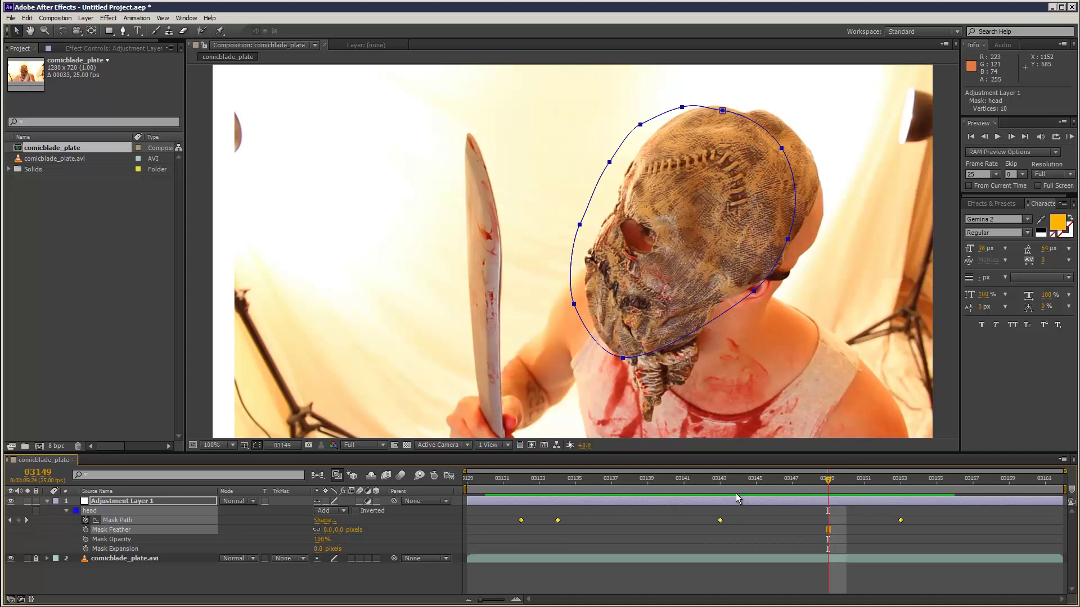
right_click(721, 521)
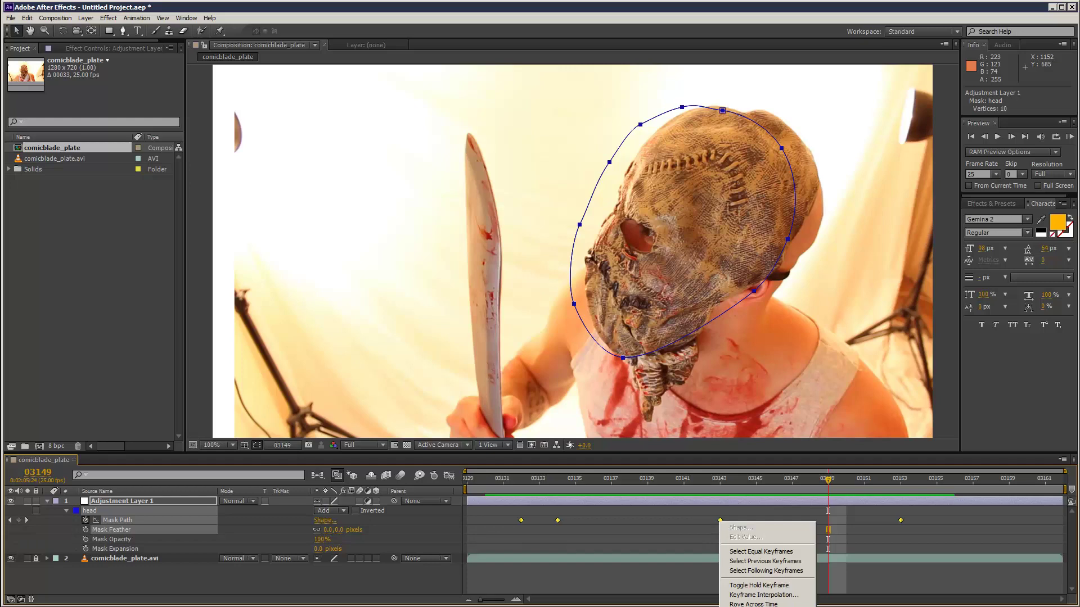
click(759, 585)
click(765, 517)
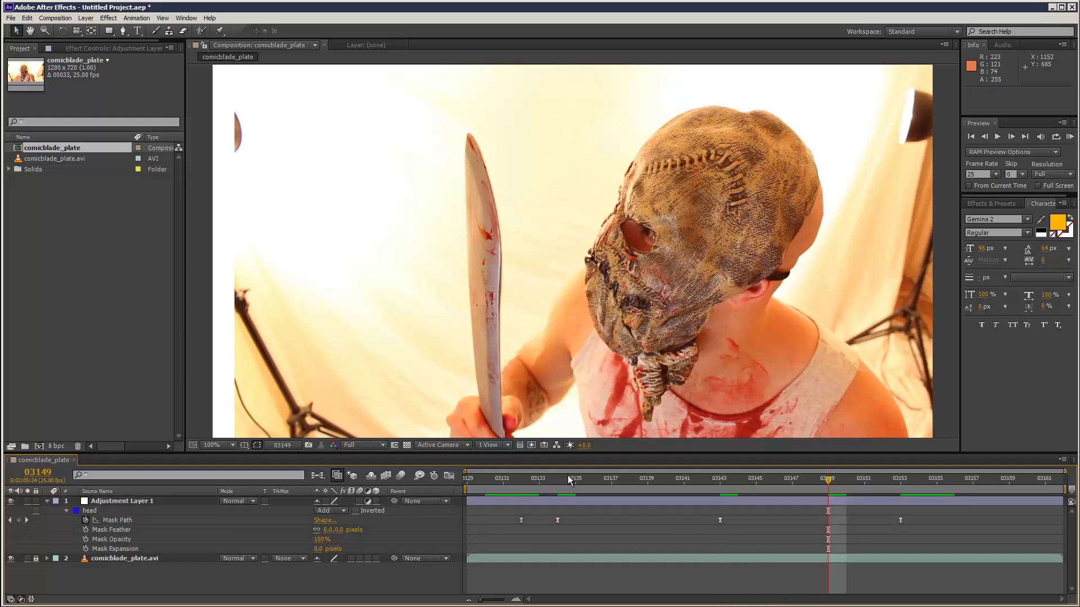
Step: At frame 03148, shift the whole head mask onto the head and nudge it into alignment with the crown
drag(568, 478, 811, 484)
click(108, 511)
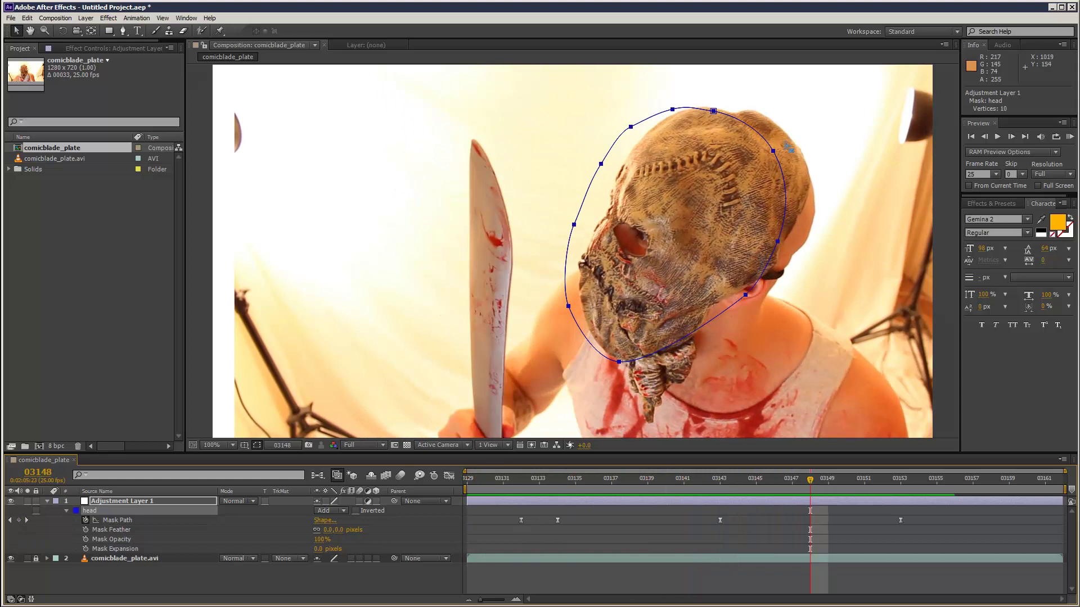
double_click(782, 228)
drag(704, 192, 731, 190)
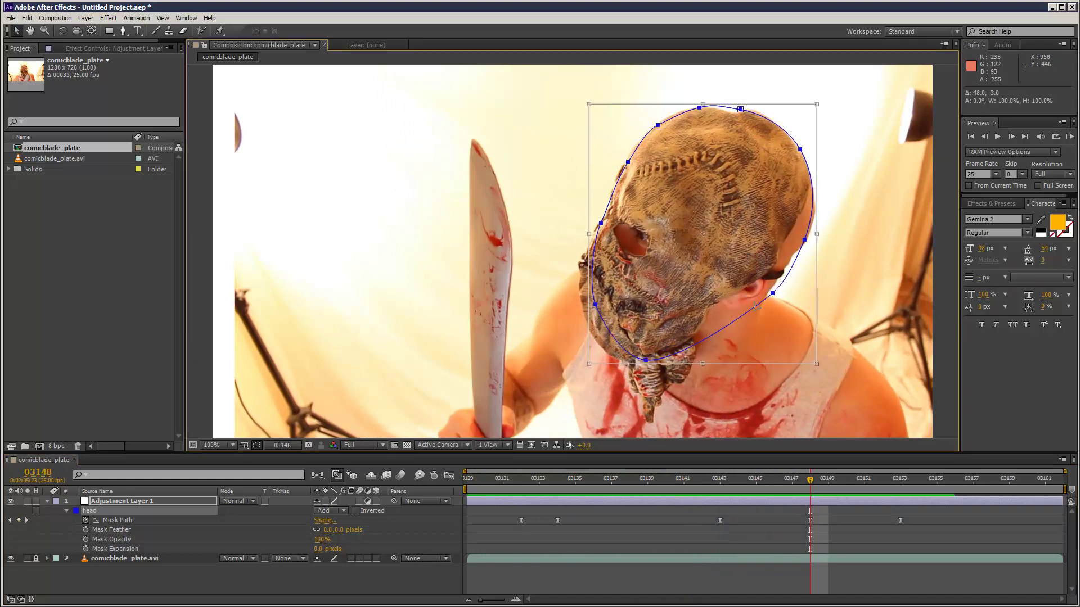
click(740, 109)
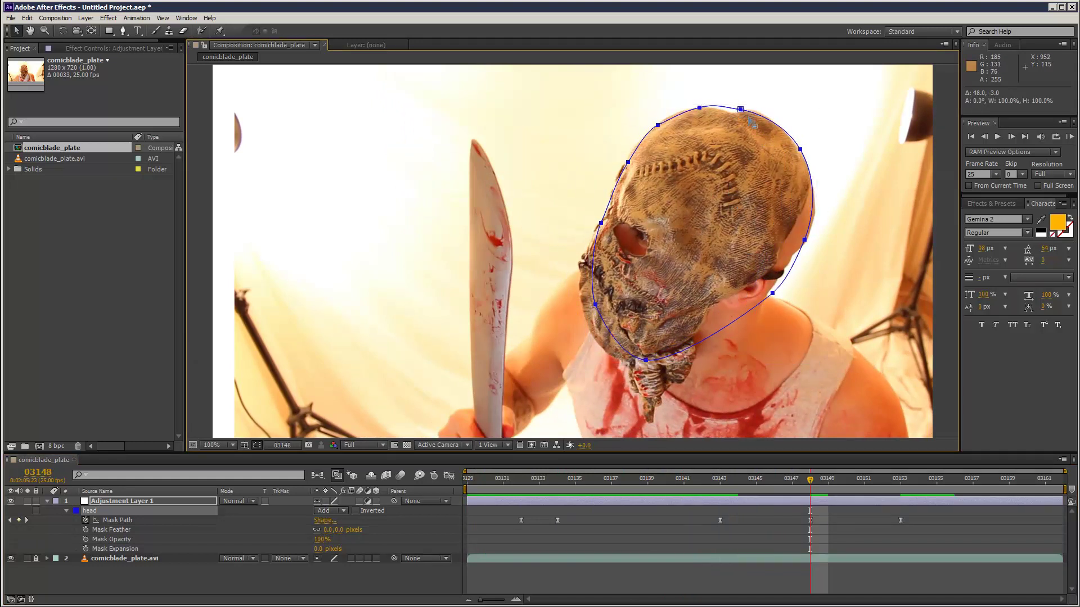
double_click(601, 226)
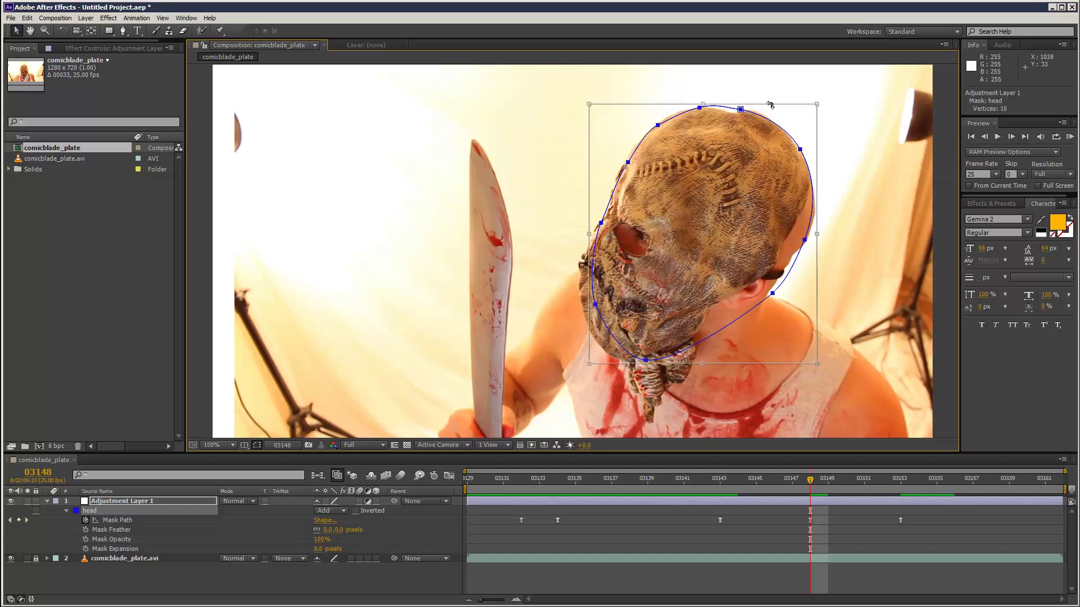
drag(707, 207, 708, 206)
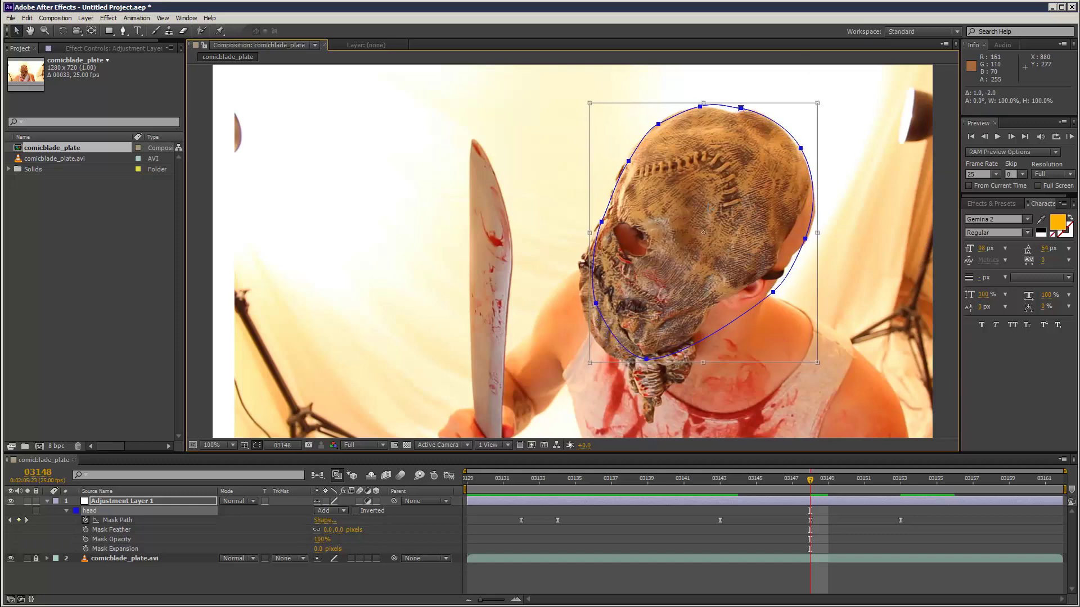
Step: At frame 03138, pull the head mask's vertex at the upper back of the head slightly outward
drag(810, 477, 630, 479)
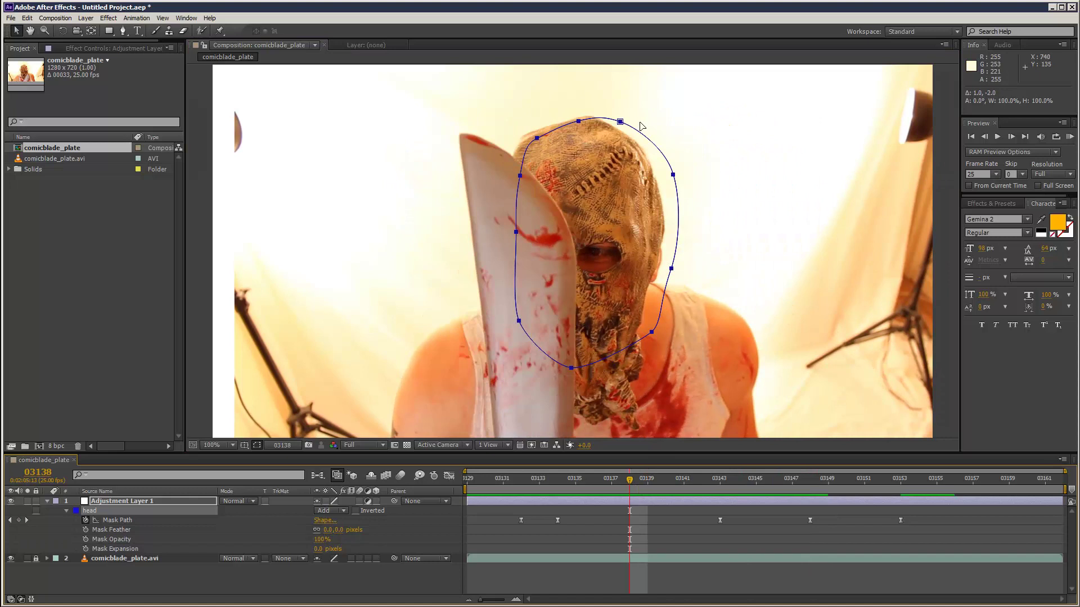
click(677, 178)
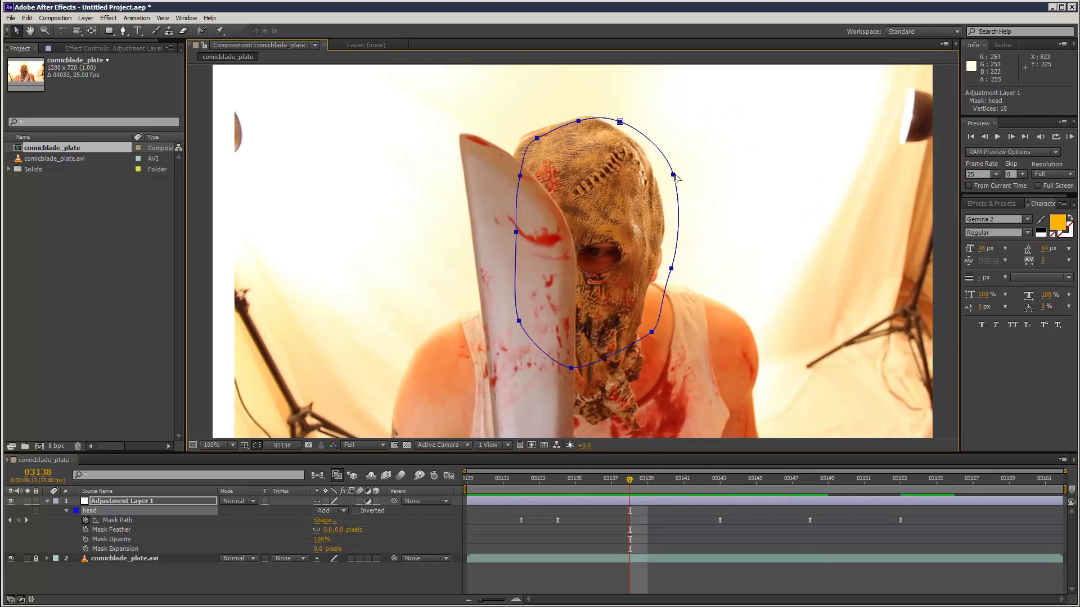
drag(675, 175, 674, 174)
double_click(674, 175)
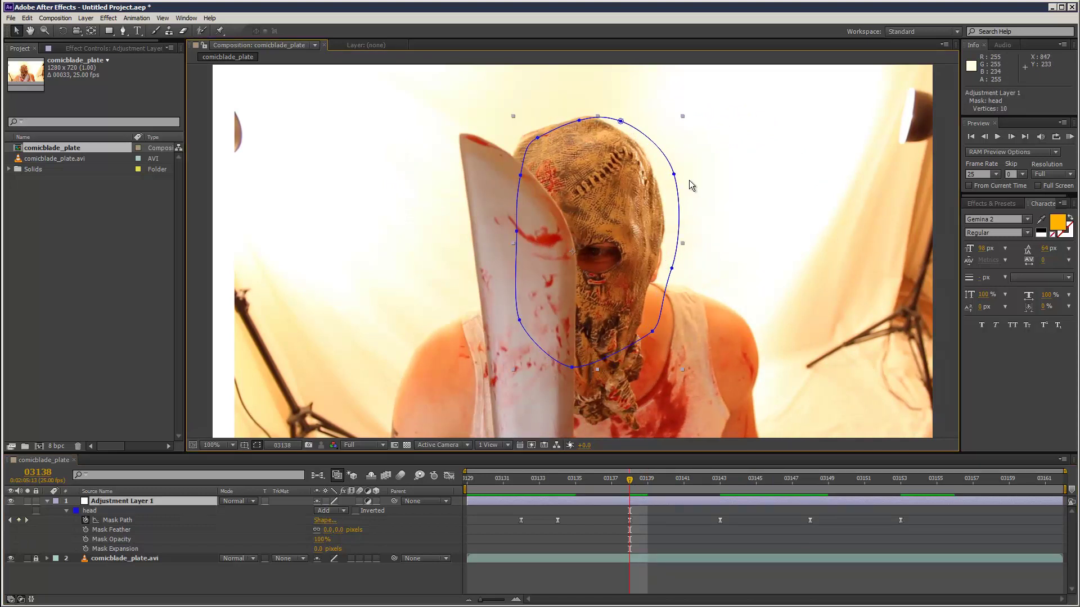
click(673, 175)
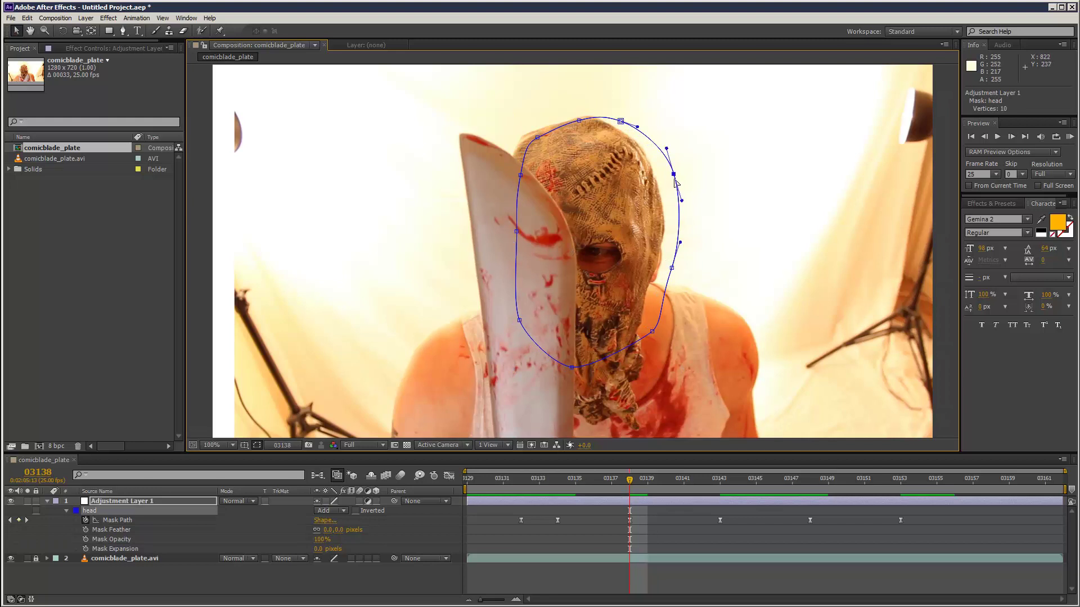
drag(674, 175, 687, 201)
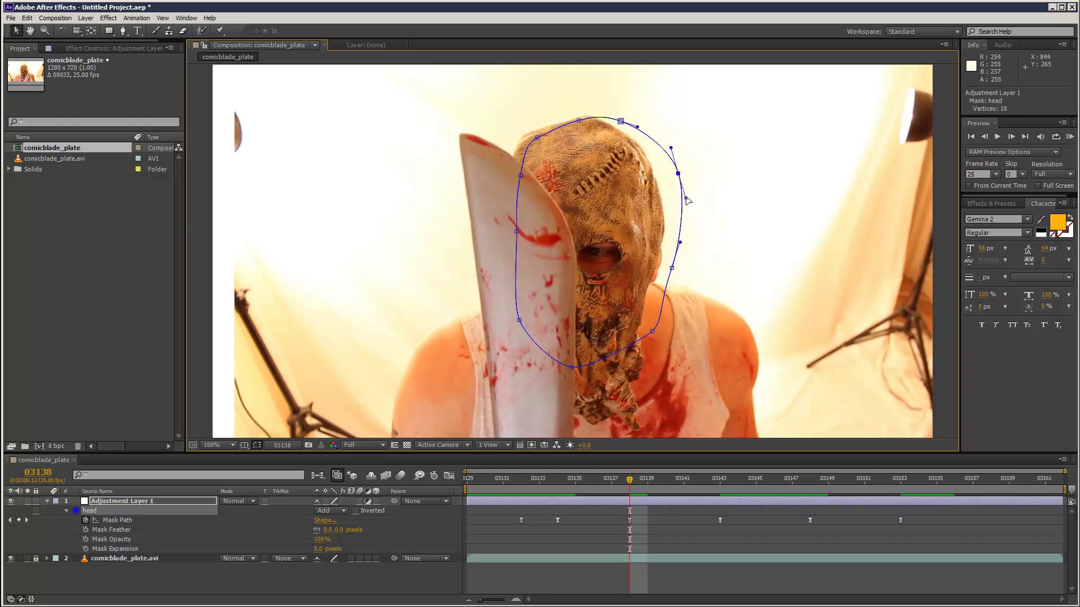
Step: Shift the whole head mask about 33 px left onto the head and narrow it to 99% width
double_click(679, 178)
drag(570, 132, 551, 132)
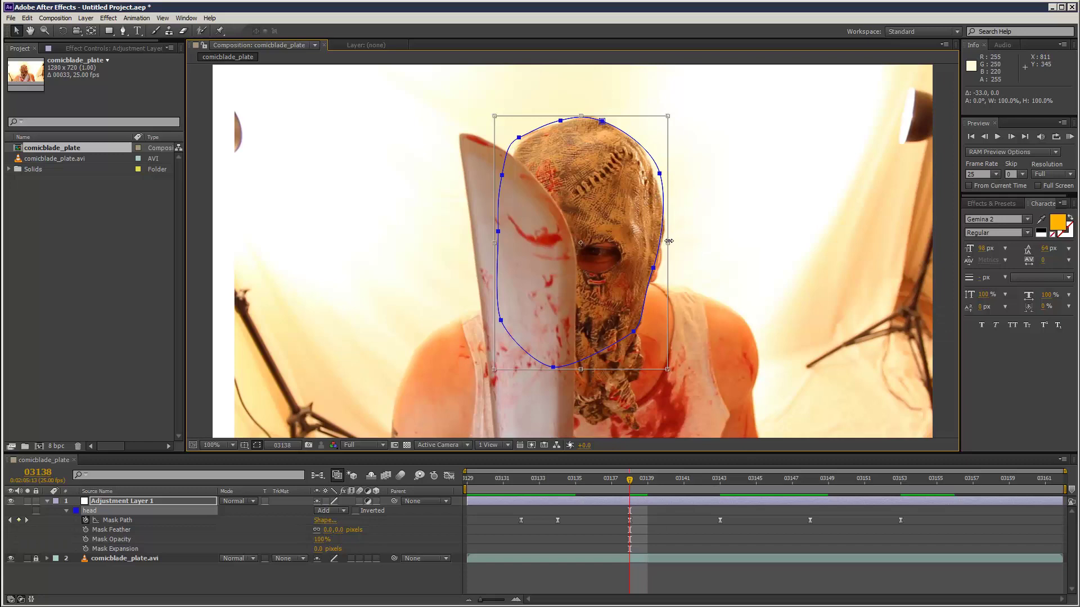
mouse_move(666, 242)
mouse_down()
mouse_move(655, 242)
mouse_move(666, 242)
mouse_up()
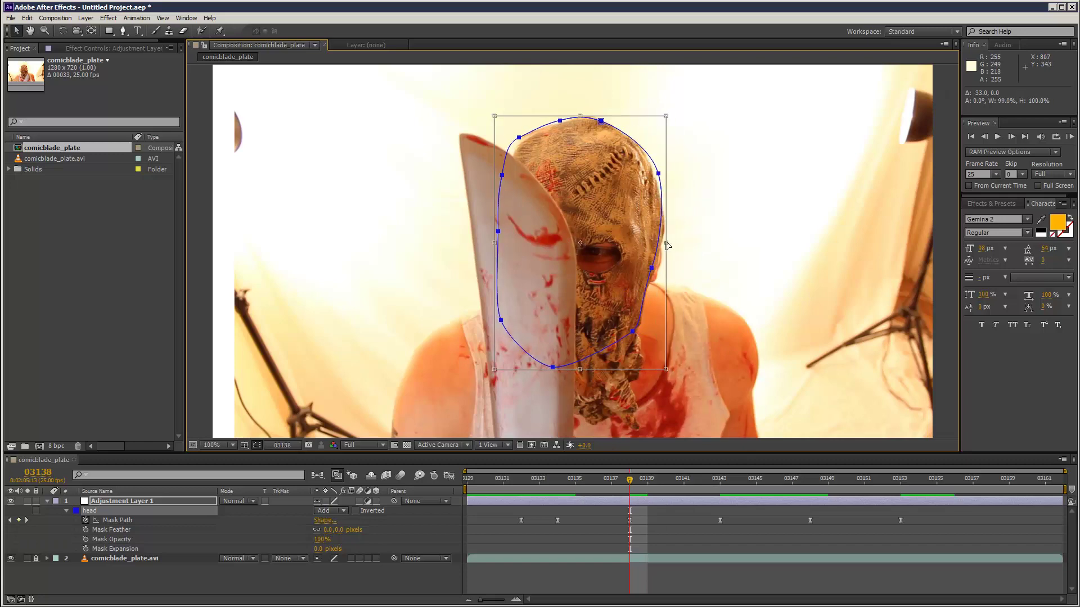
Step: At frame 03144, rotate the whole head mask about 1.5° and shift it right to fit the head
drag(630, 481, 740, 487)
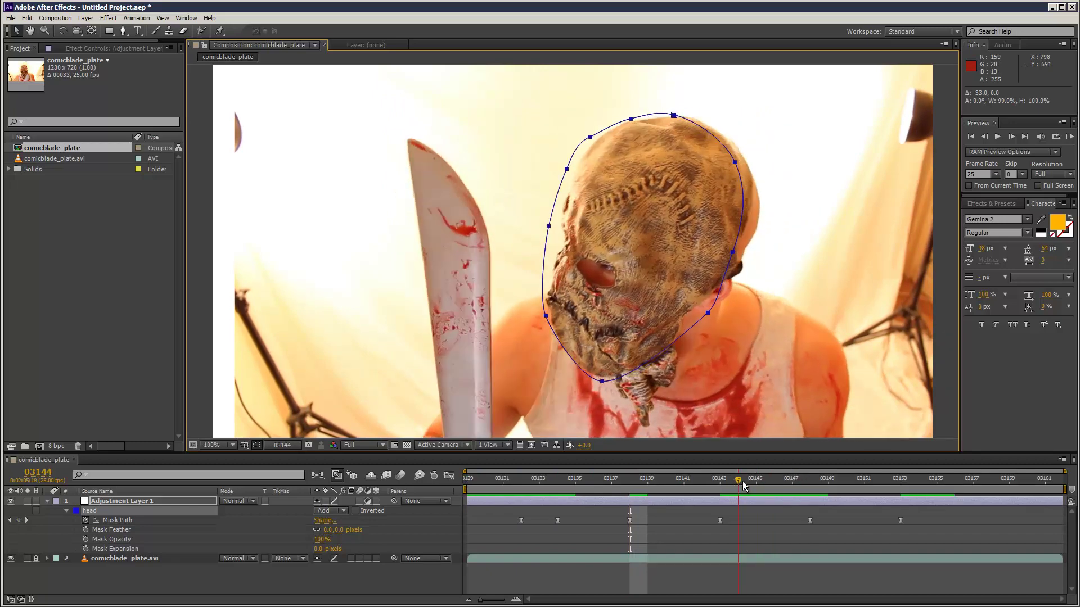
drag(675, 115, 680, 115)
double_click(679, 115)
drag(786, 163, 788, 168)
drag(715, 189, 719, 190)
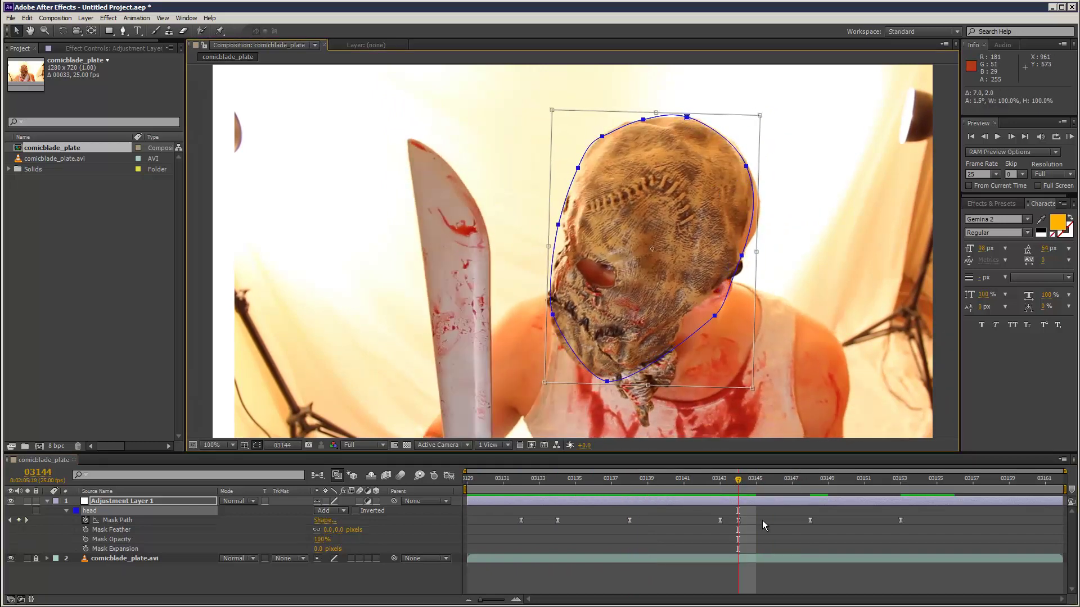
Step: At frame 03161, rotate the whole head mask about -3.1° and shift it about 54 px left onto the head
drag(731, 487, 1043, 479)
double_click(817, 138)
drag(872, 164, 866, 150)
drag(803, 185, 777, 186)
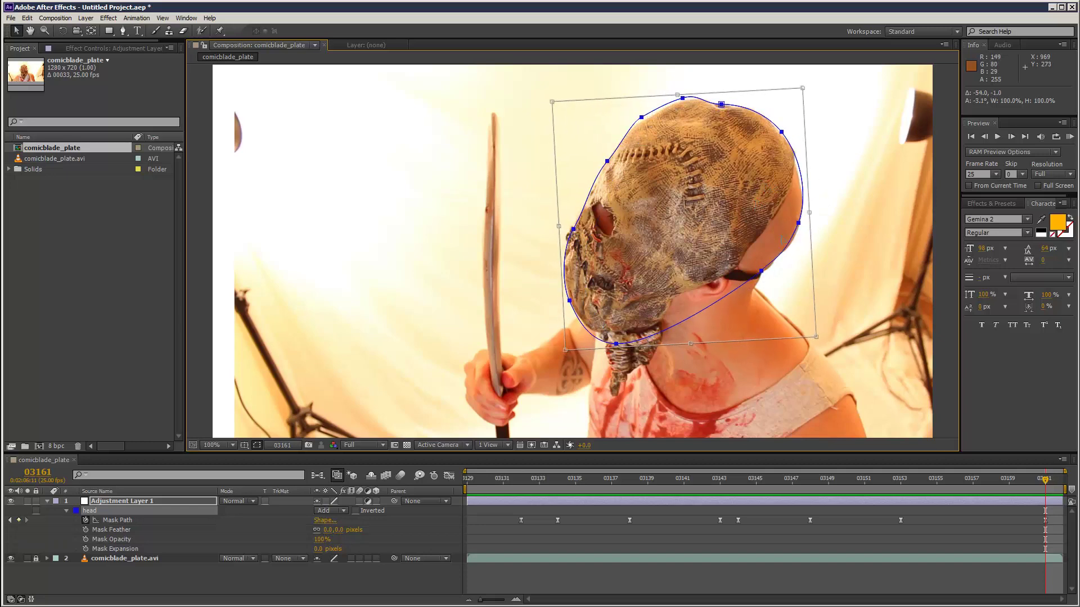
Step: At frame 03129, shift the head mask onto the head and reshape its vertices along both sides of the face and the chin
drag(1056, 488, 471, 471)
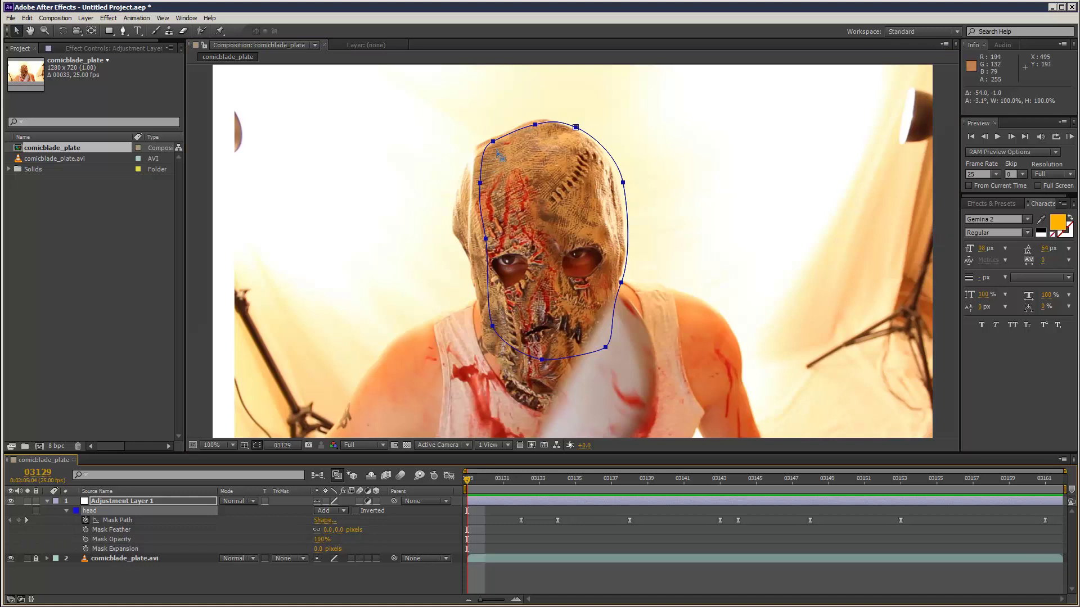
double_click(576, 127)
drag(493, 190, 464, 158)
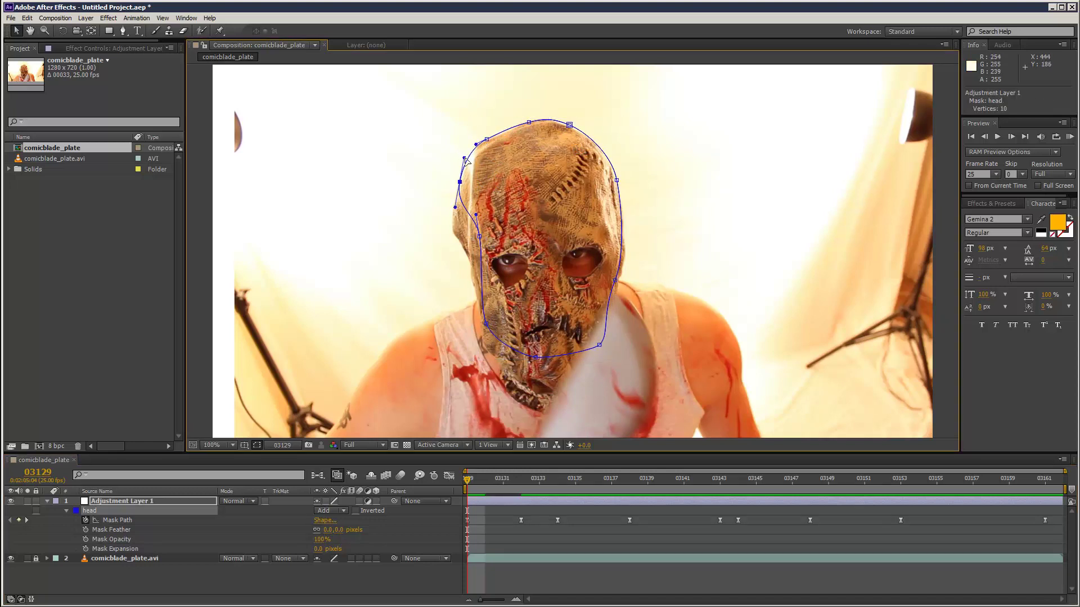
mouse_move(479, 236)
mouse_down()
mouse_move(455, 241)
mouse_move(467, 263)
mouse_move(459, 240)
mouse_up()
drag(487, 324, 483, 332)
drag(534, 358, 530, 383)
drag(599, 345, 608, 352)
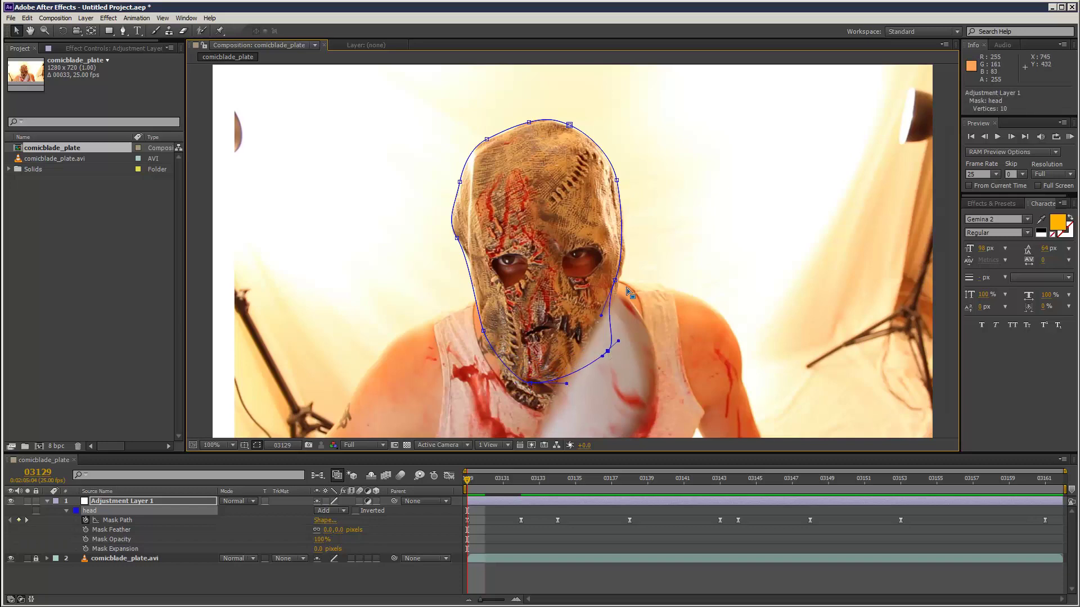
drag(615, 280, 621, 276)
Step: At frame 03158, shift the whole head mask about 13 px left and 5 px up onto the head
drag(481, 483, 994, 462)
double_click(795, 136)
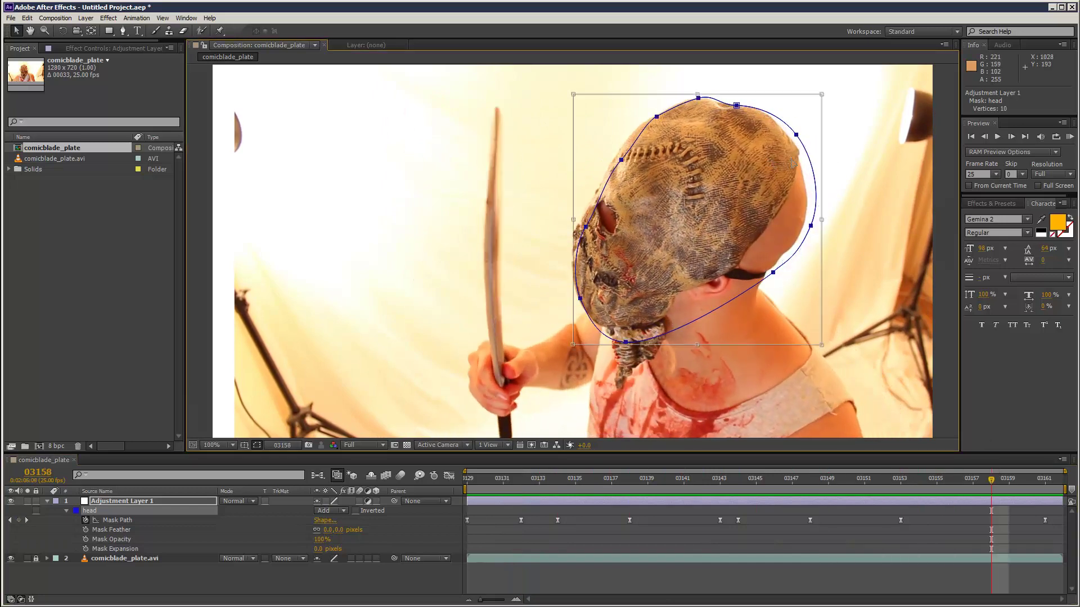
drag(791, 160, 784, 158)
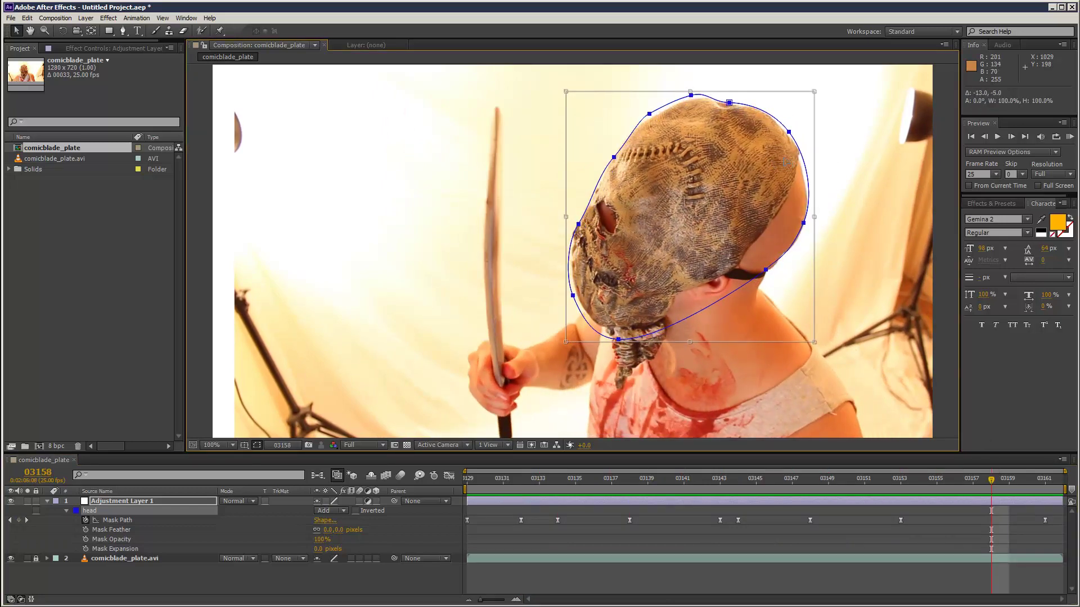
Step: Refine the head mask's individual vertices along the crown, forehead, chin and nape to follow the head's outline
double_click(713, 118)
drag(690, 95, 649, 117)
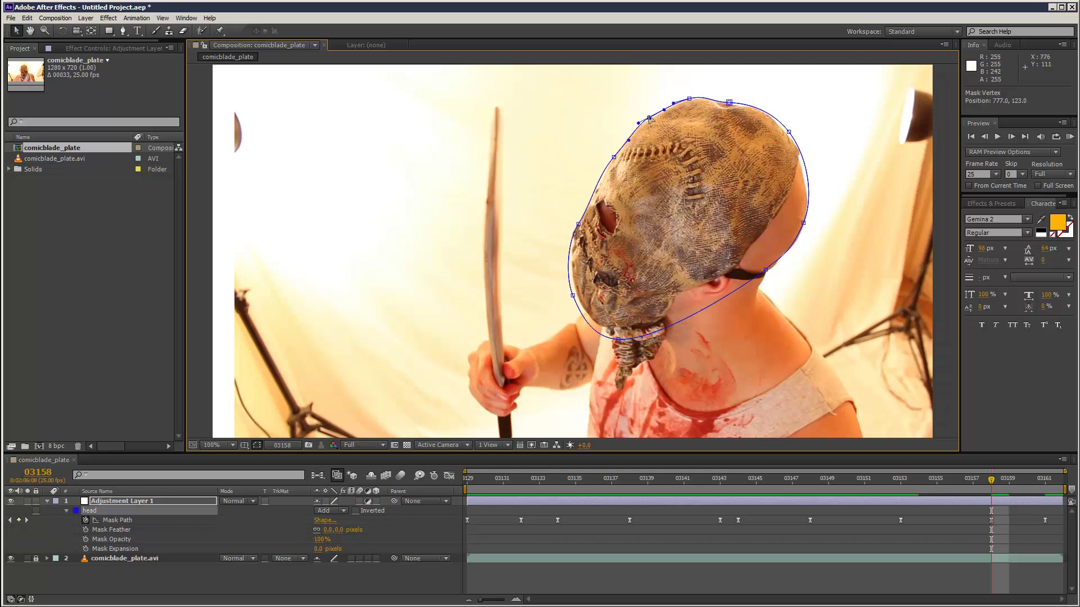
click(614, 157)
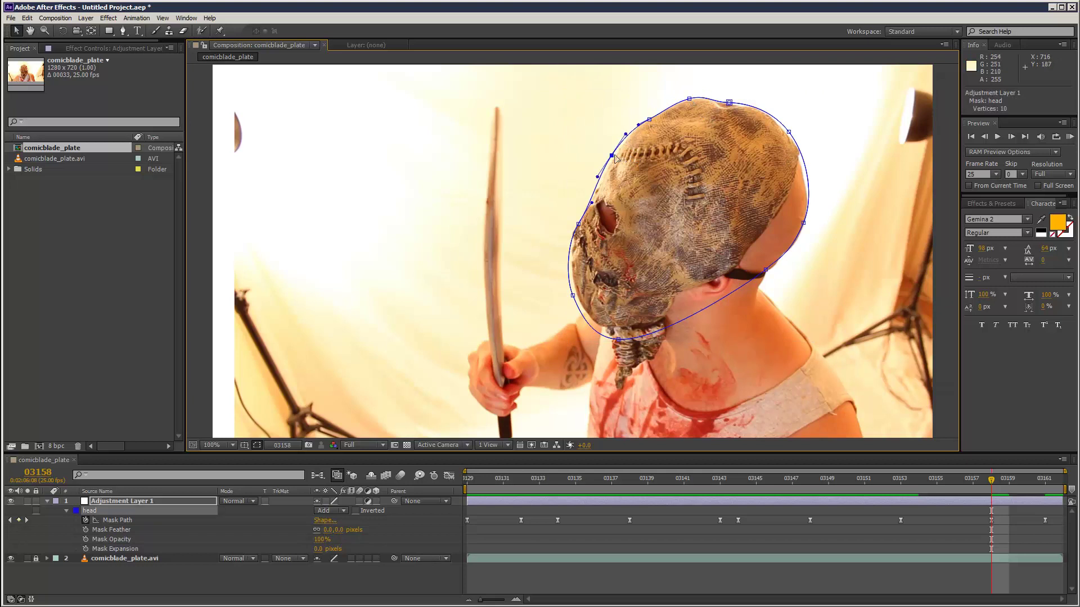
drag(612, 155, 614, 157)
click(573, 294)
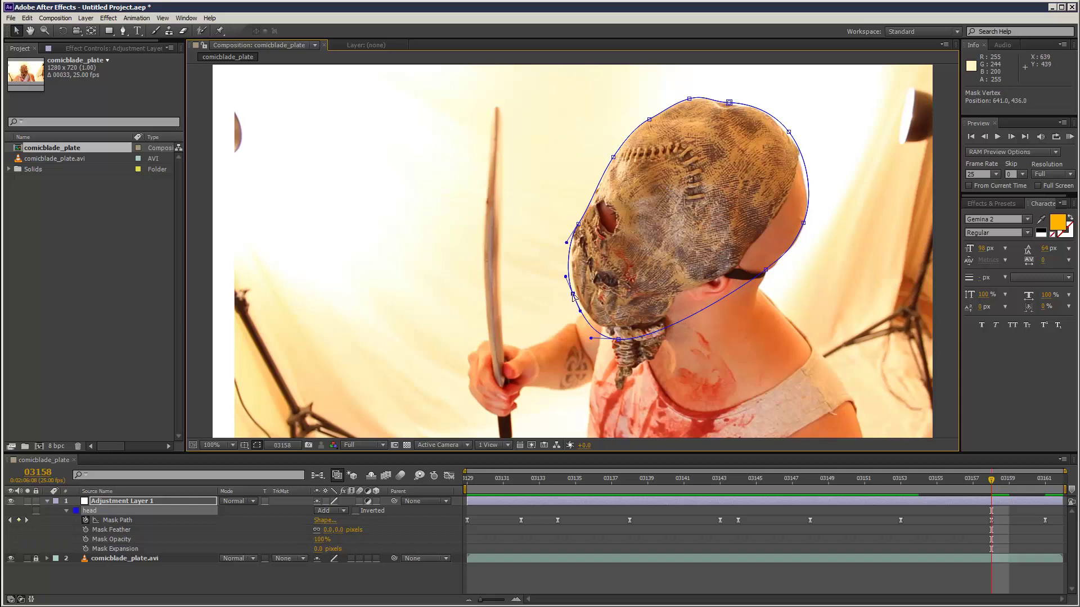
drag(618, 340, 622, 335)
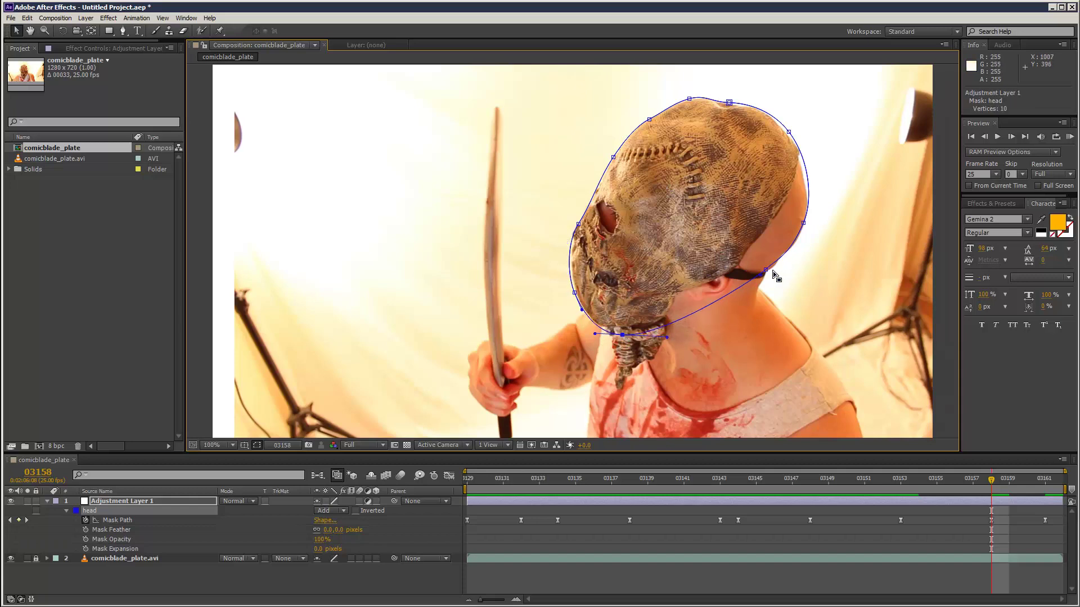
drag(765, 270, 766, 273)
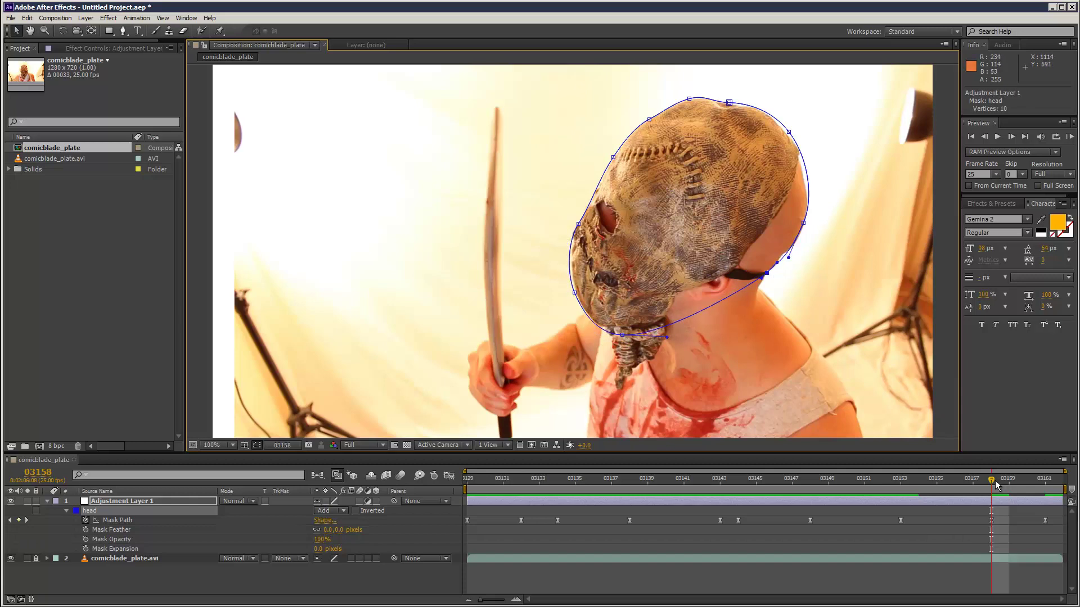
Step: At frame 03149, pull the head mask's back-of-head vertex outward to the skin edge and convert it to a corner point
drag(995, 485, 838, 457)
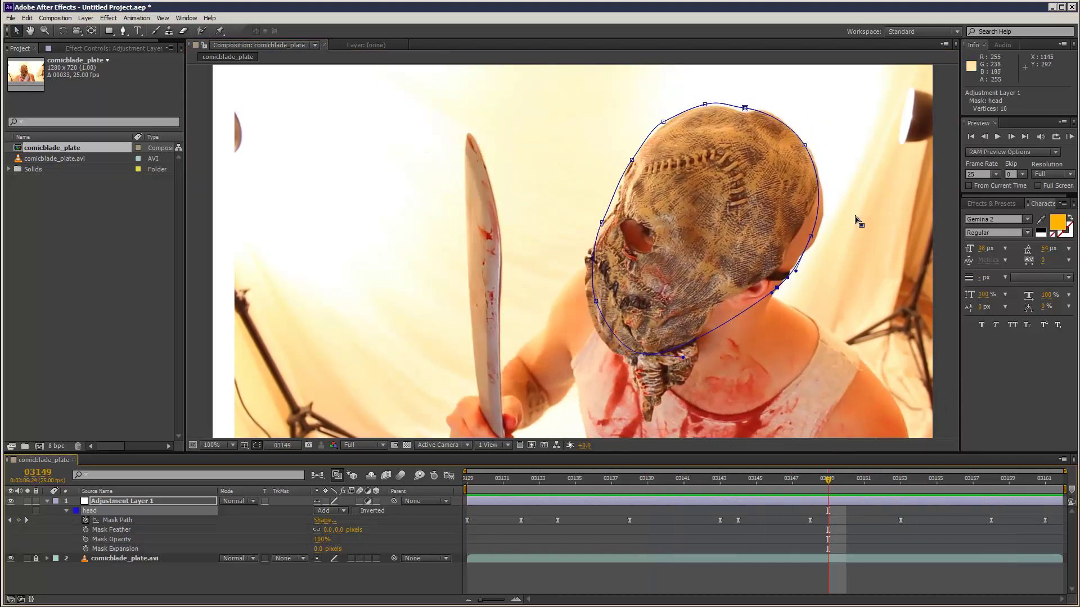
click(810, 237)
drag(810, 236, 842, 268)
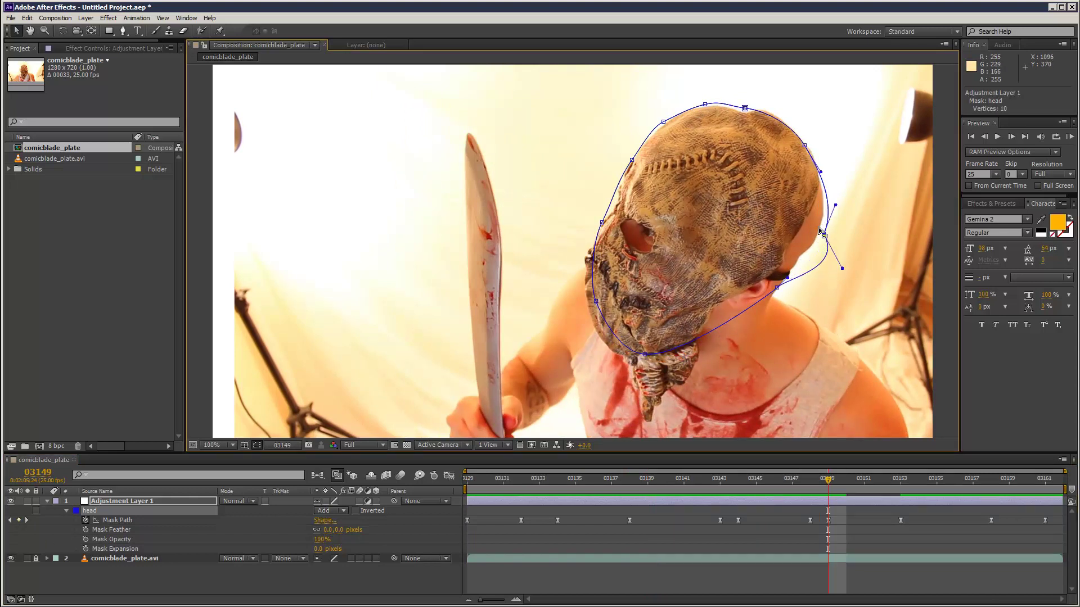
drag(831, 210, 839, 207)
ctrl+alt+click(824, 236)
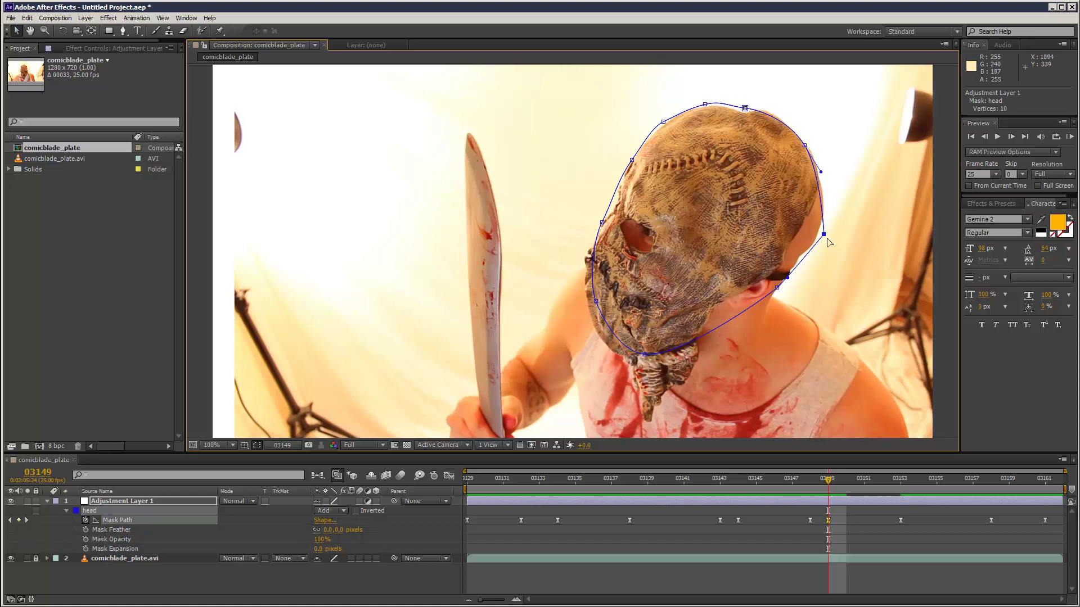
Step: Pull curve handles out of the back-of-head vertex and reposition it to follow the curve above the ear
drag(824, 235, 827, 296)
drag(821, 260, 834, 221)
drag(817, 260, 824, 237)
drag(819, 253, 824, 237)
drag(843, 241, 857, 212)
drag(831, 258, 823, 261)
Step: Toggle the back-of-head vertex between corner and smooth, and try adjusting both of its curve handles
ctrl+alt+click(820, 231)
ctrl+alt+click(820, 231)
drag(816, 255, 813, 257)
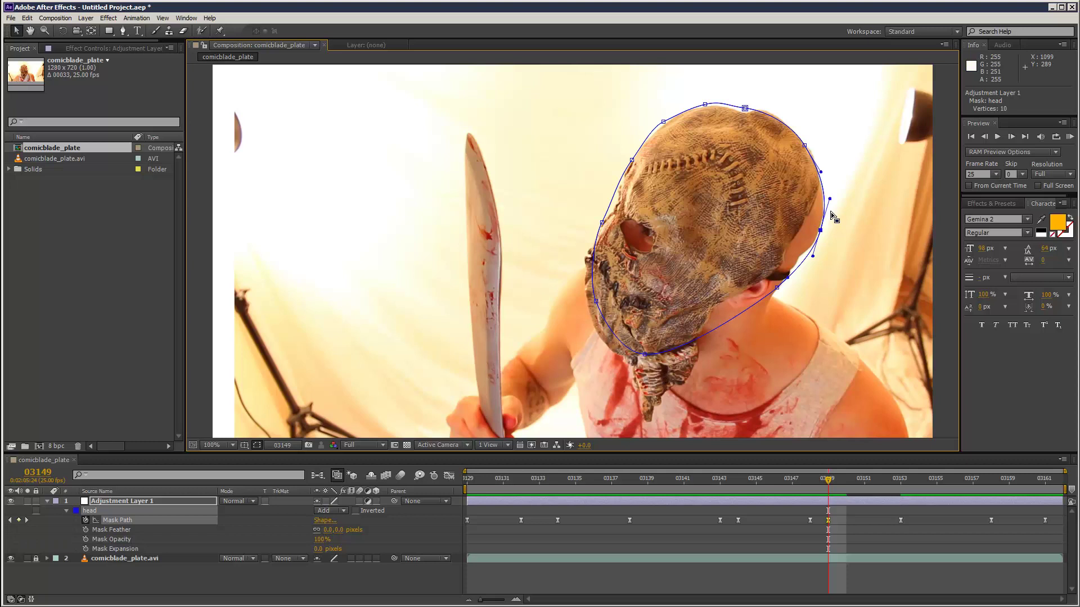
drag(831, 203, 835, 202)
Step: Collapse the back-of-head vertex's handles and pull out new ones that fit the curve of the head
ctrl+alt+click(820, 231)
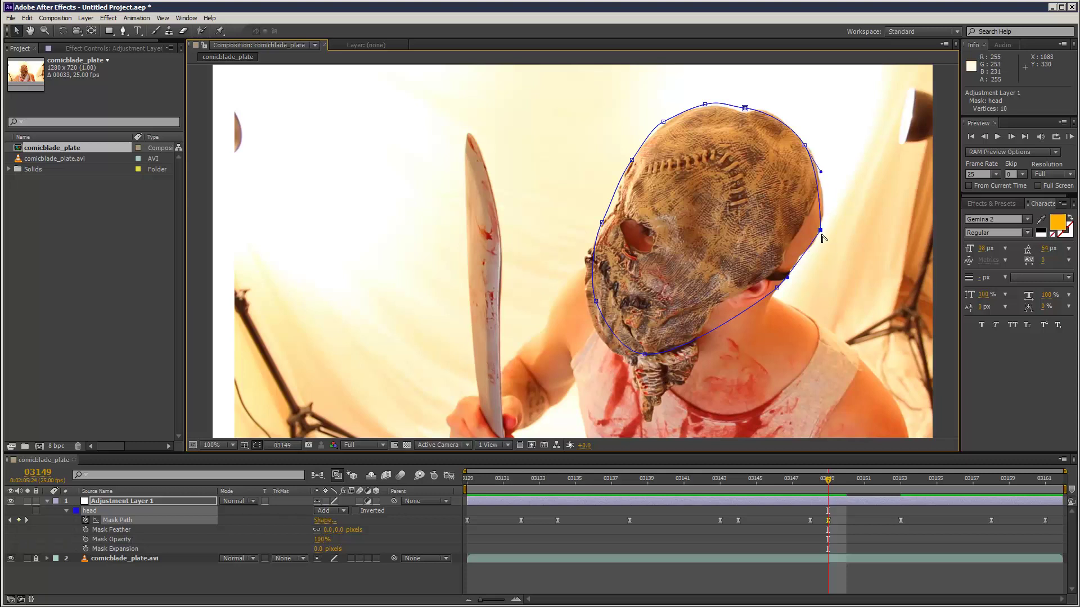
drag(820, 230, 837, 262)
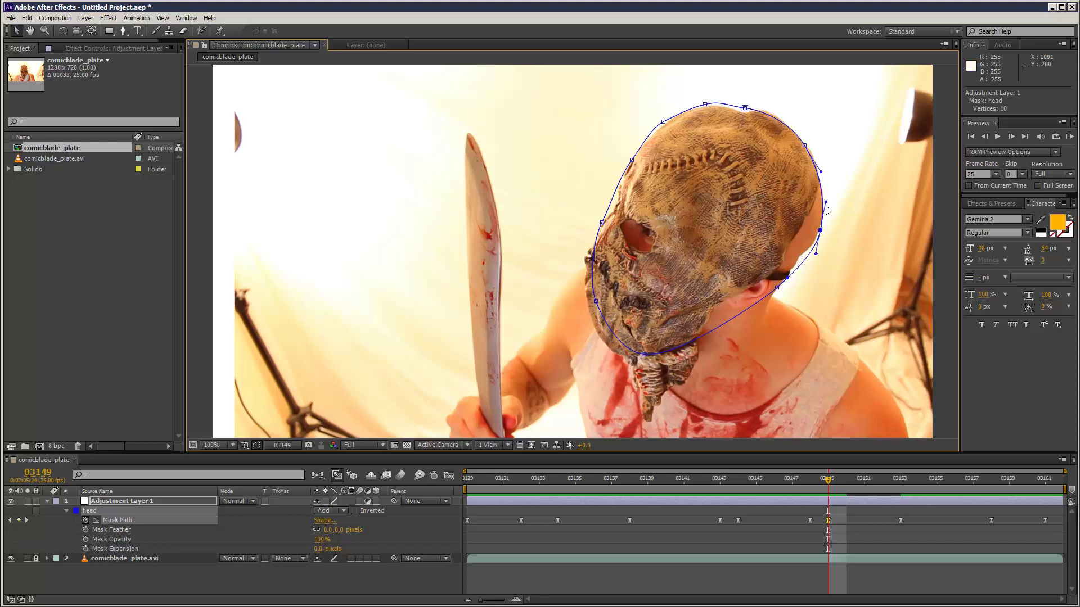
drag(826, 209, 833, 201)
drag(811, 253, 812, 254)
Step: Check the head mask at other frames, return to frame 03149, and select Adjustment Layer 1 with the head mask's properties collapsed
drag(830, 484, 629, 479)
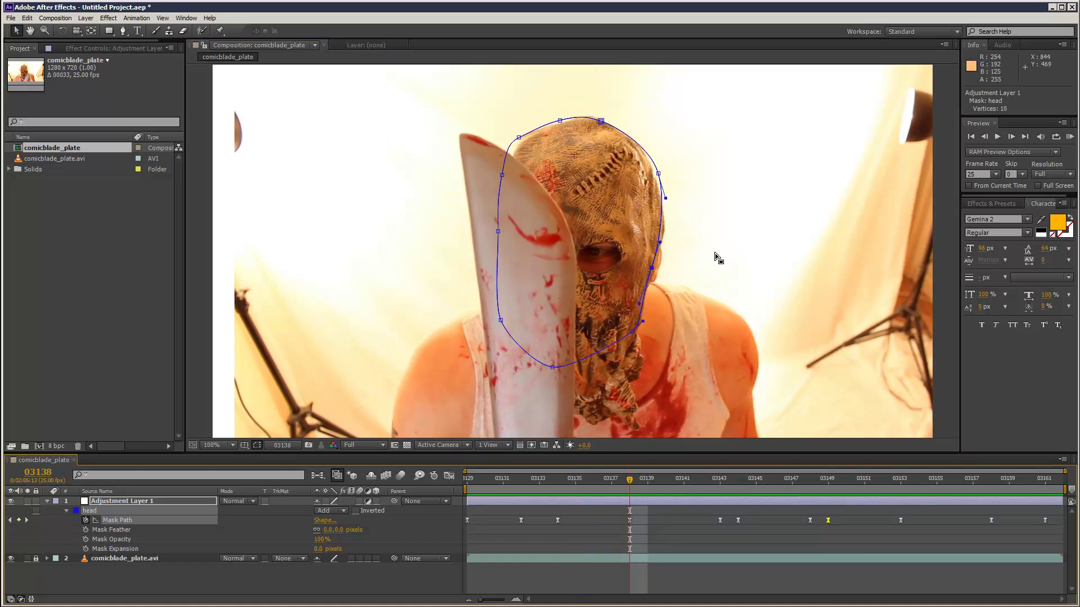
drag(621, 484, 882, 464)
click(893, 482)
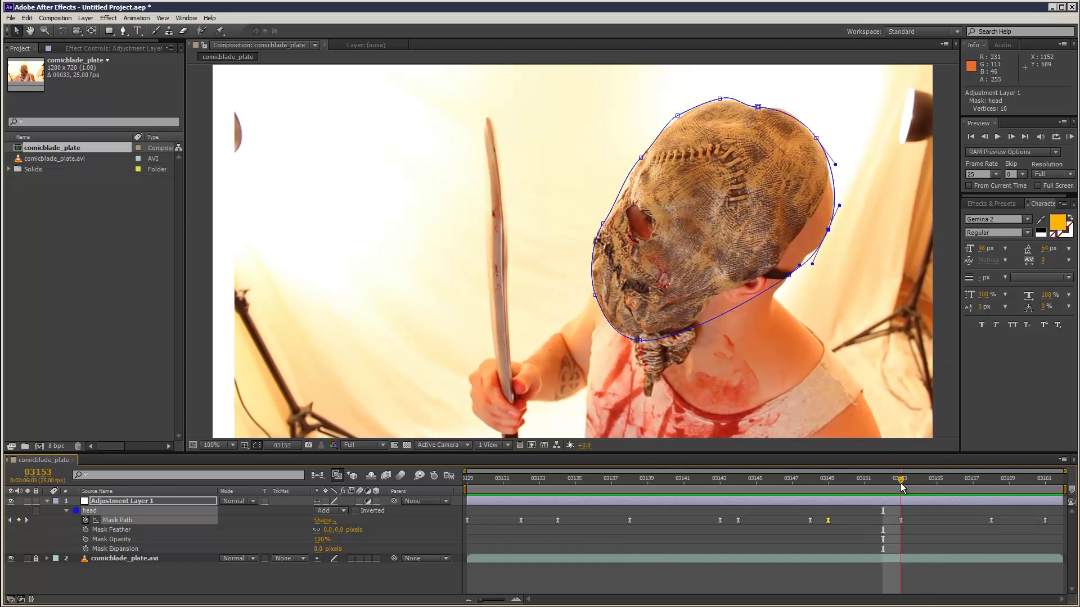
drag(680, 488, 827, 464)
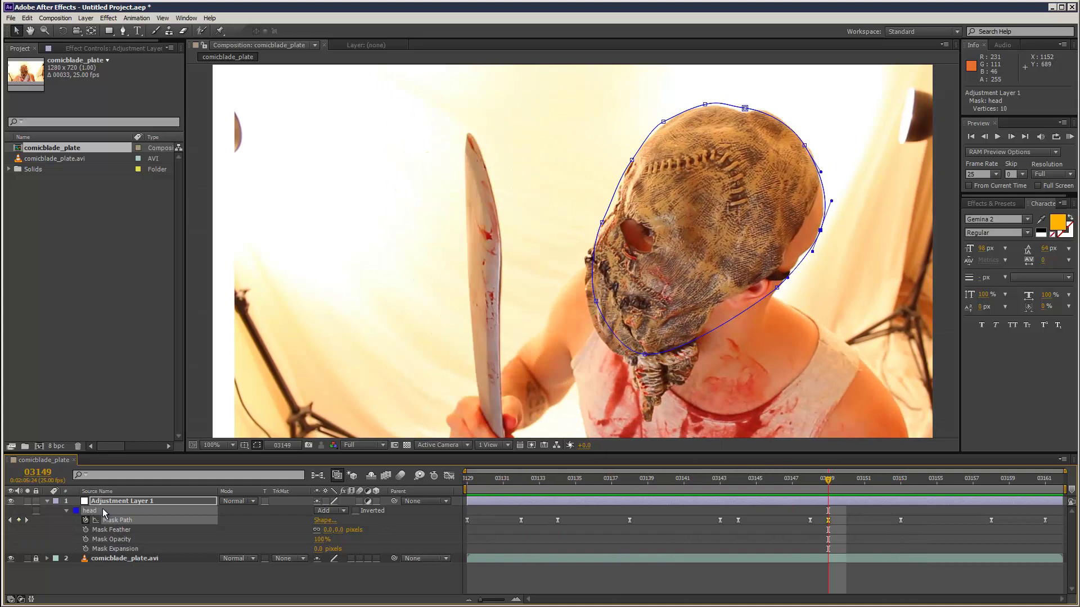
click(118, 502)
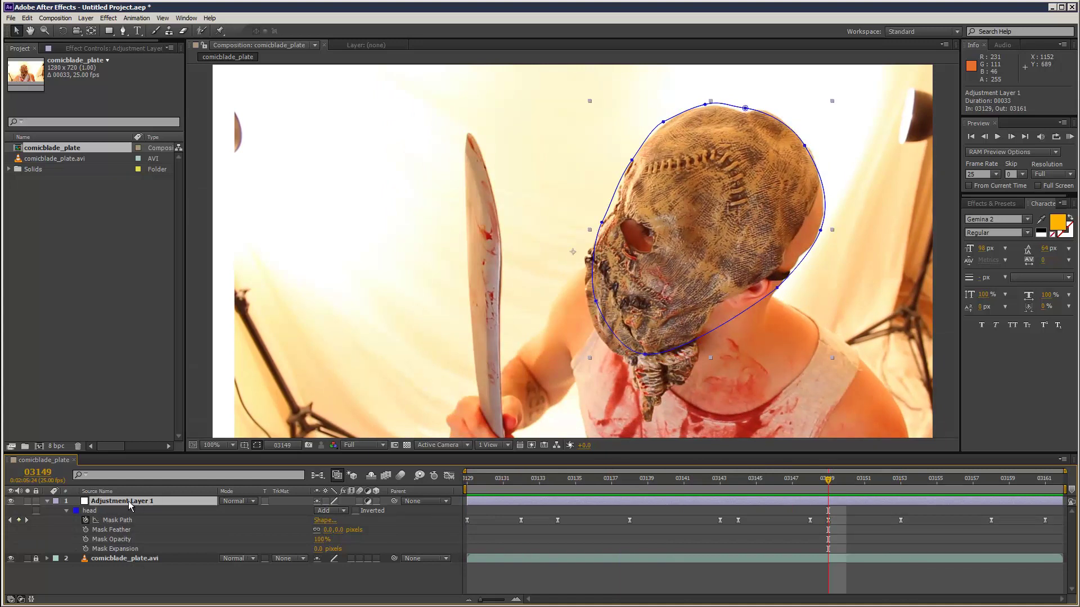
click(66, 511)
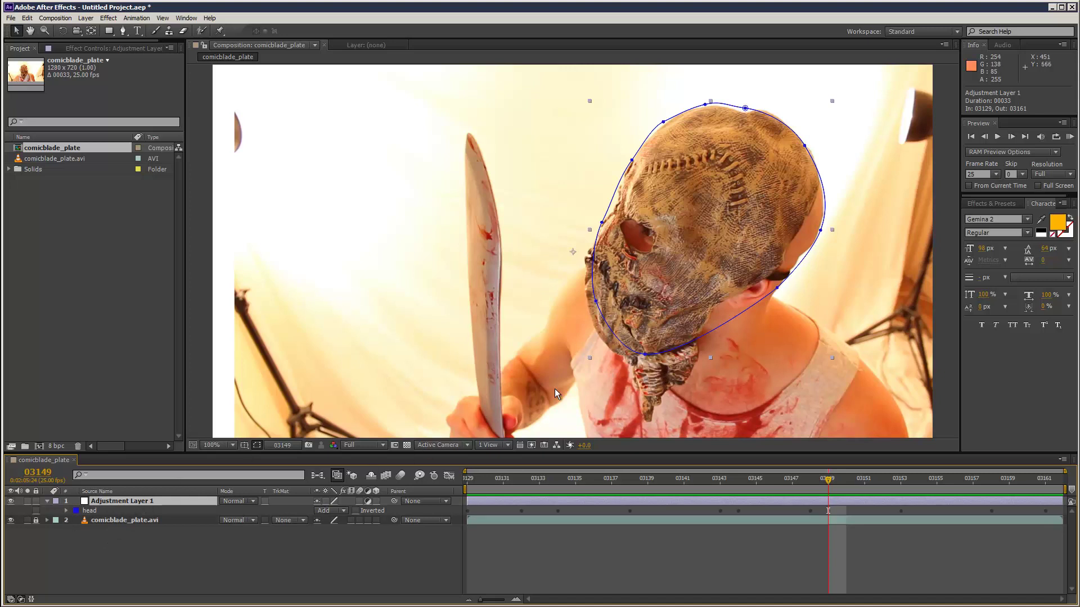
Step: Draw a closed curved mask around the machete blade with the Pen tool on the adjustment layer at frame 03149
click(123, 30)
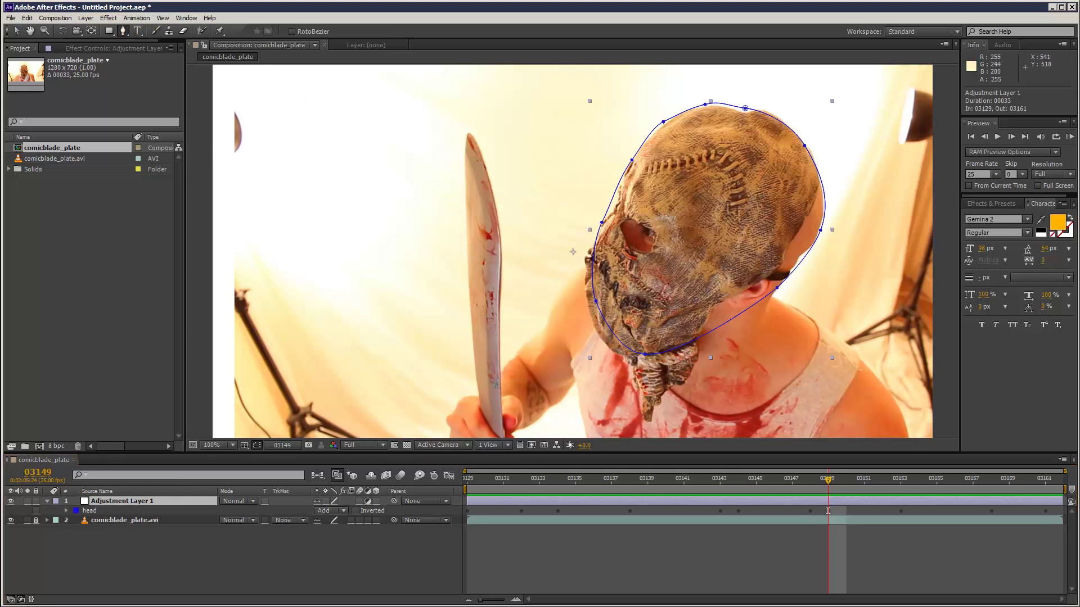
drag(476, 399, 473, 361)
drag(465, 262, 462, 220)
drag(469, 134, 478, 132)
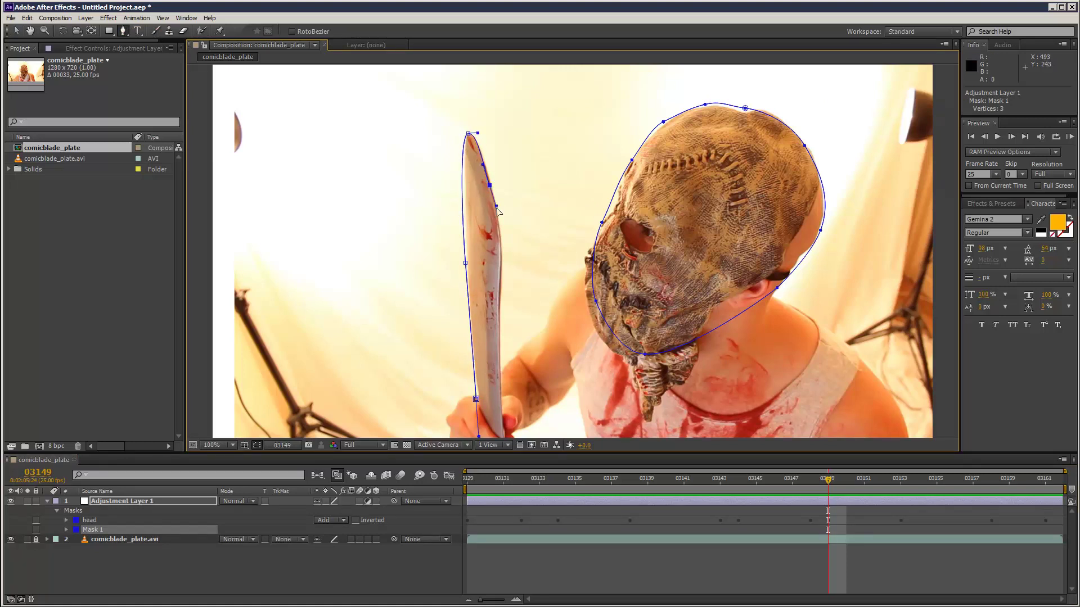
drag(501, 318, 499, 346)
drag(502, 405, 504, 438)
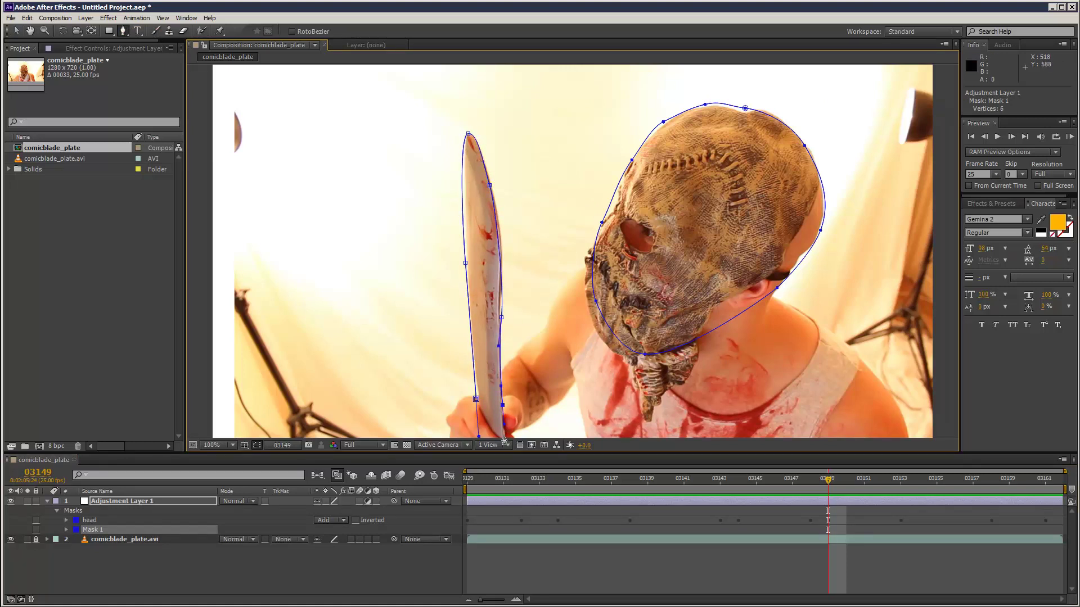
click(476, 399)
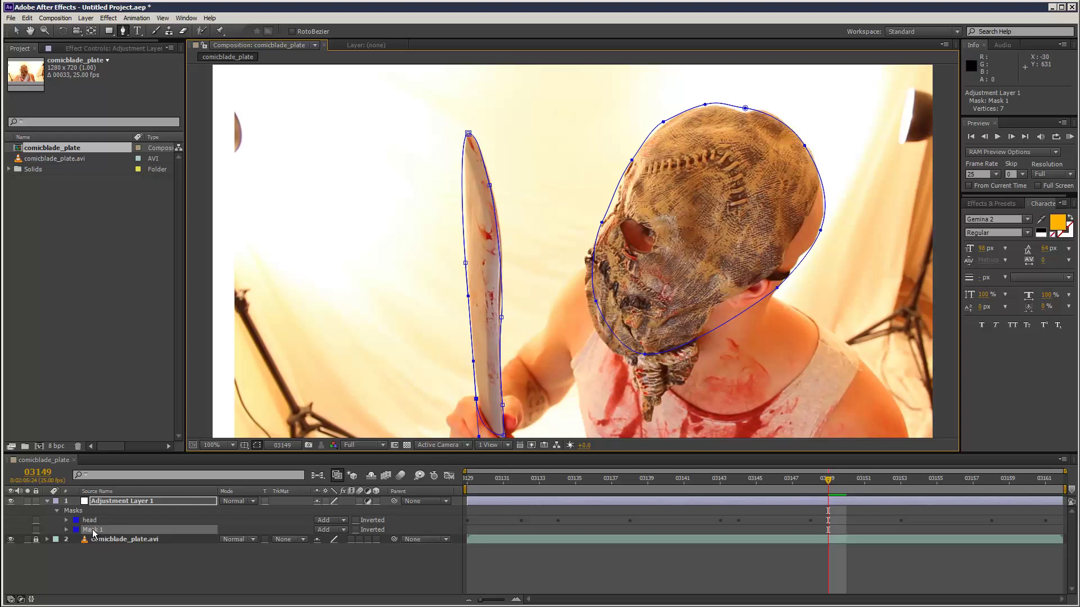
Step: Set the blade mask's color to magenta and rename the mask sword
click(77, 529)
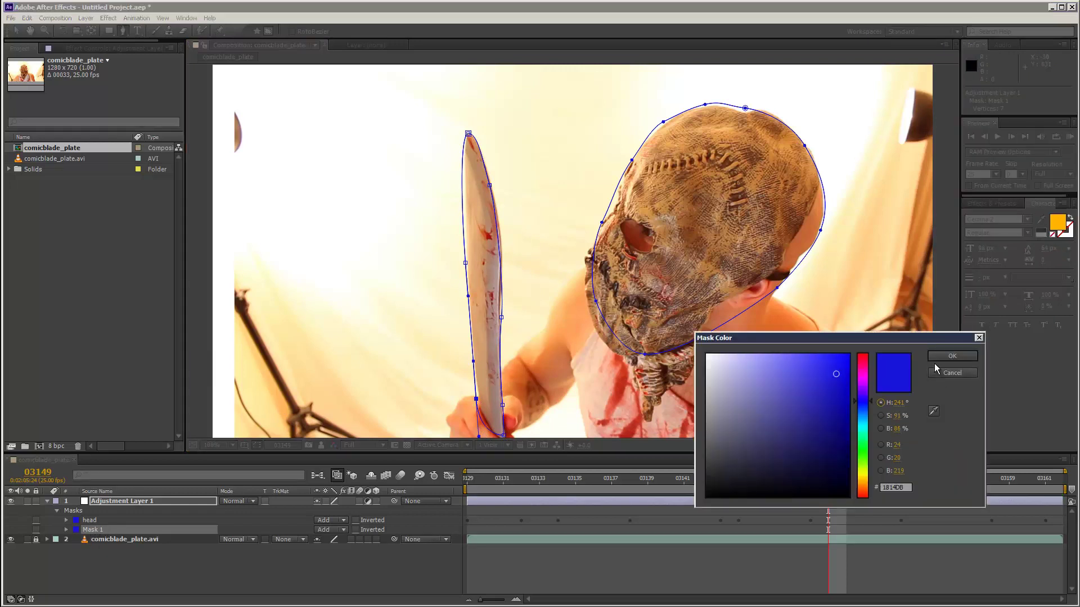
click(867, 375)
click(950, 356)
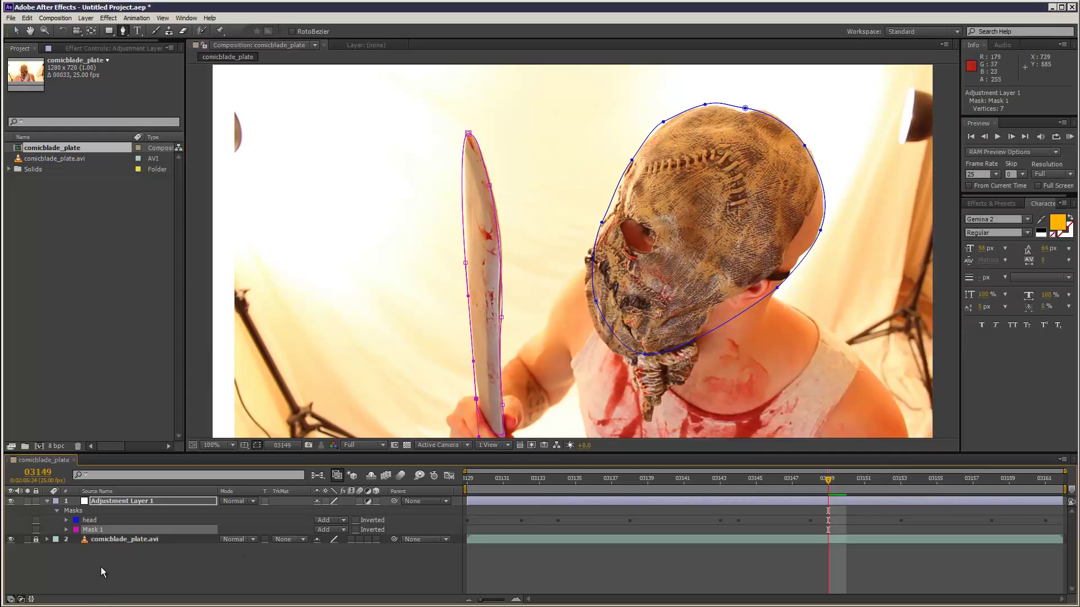
click(103, 572)
click(94, 530)
key(Return)
text(sw)
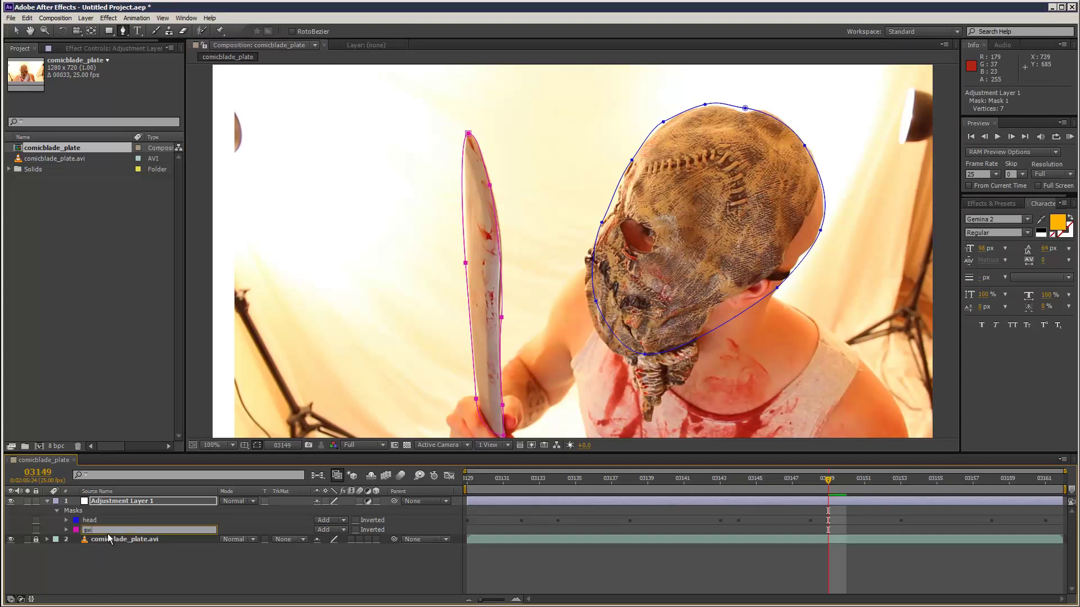
text(ord)
click(158, 555)
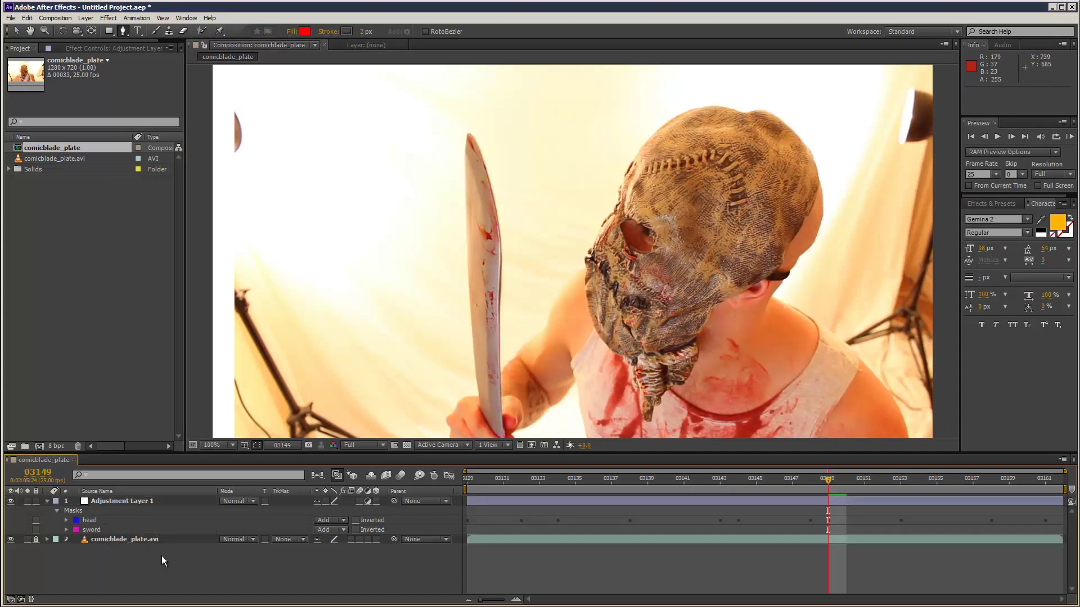
Step: Try the Subtract mode on the sword mask and move the whole mask over the head mask
click(94, 529)
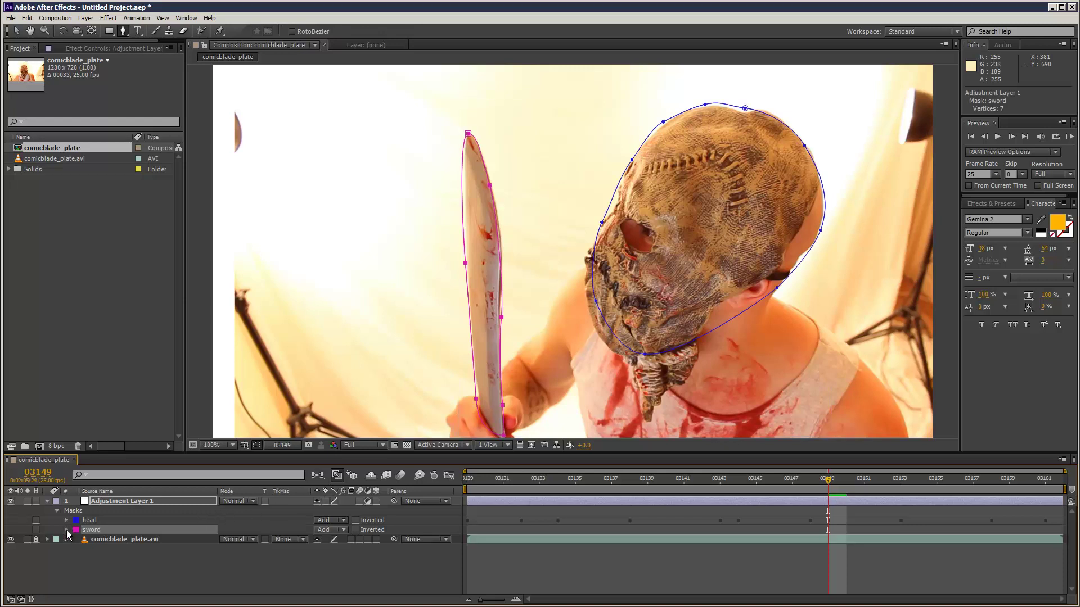
click(326, 522)
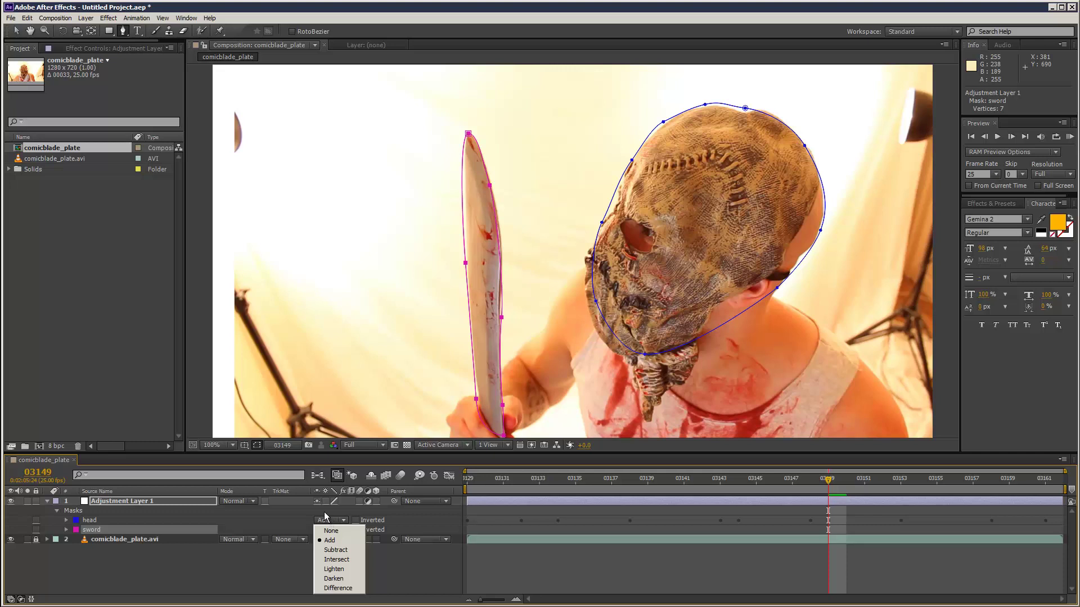
click(324, 513)
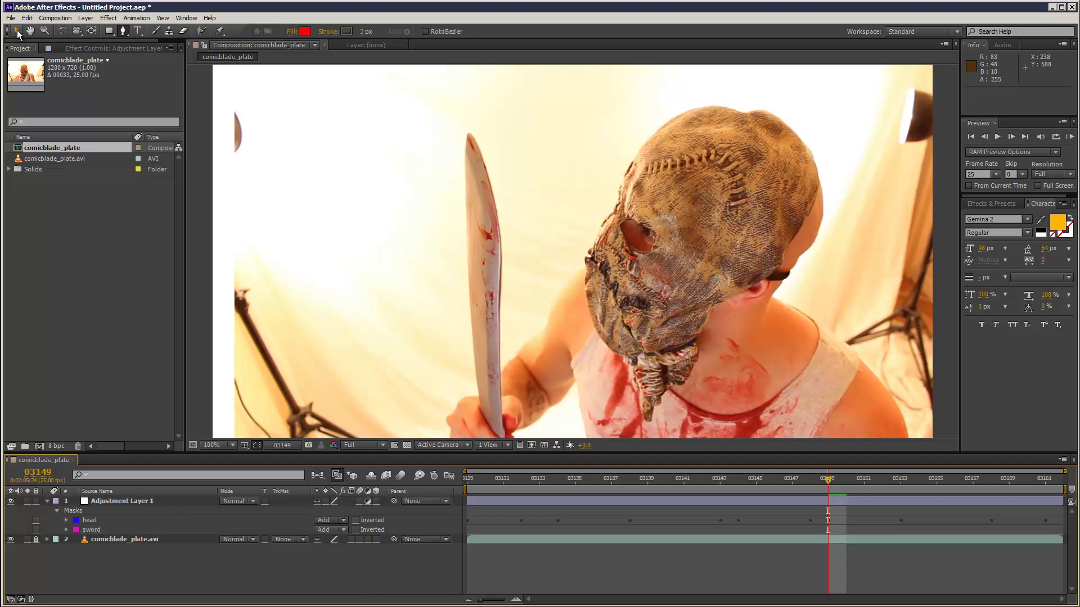
click(93, 530)
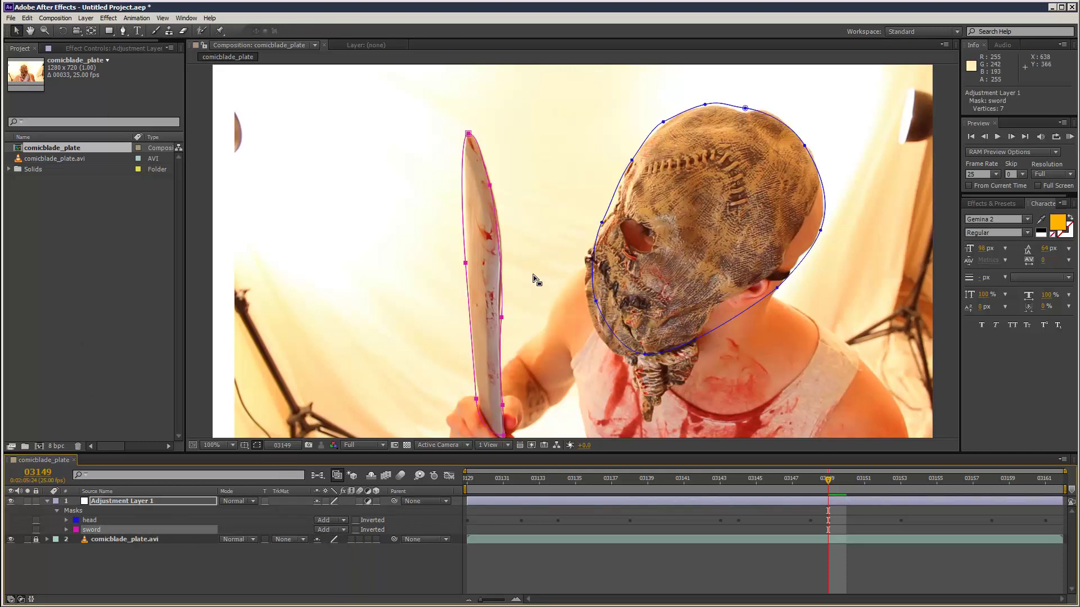
click(330, 530)
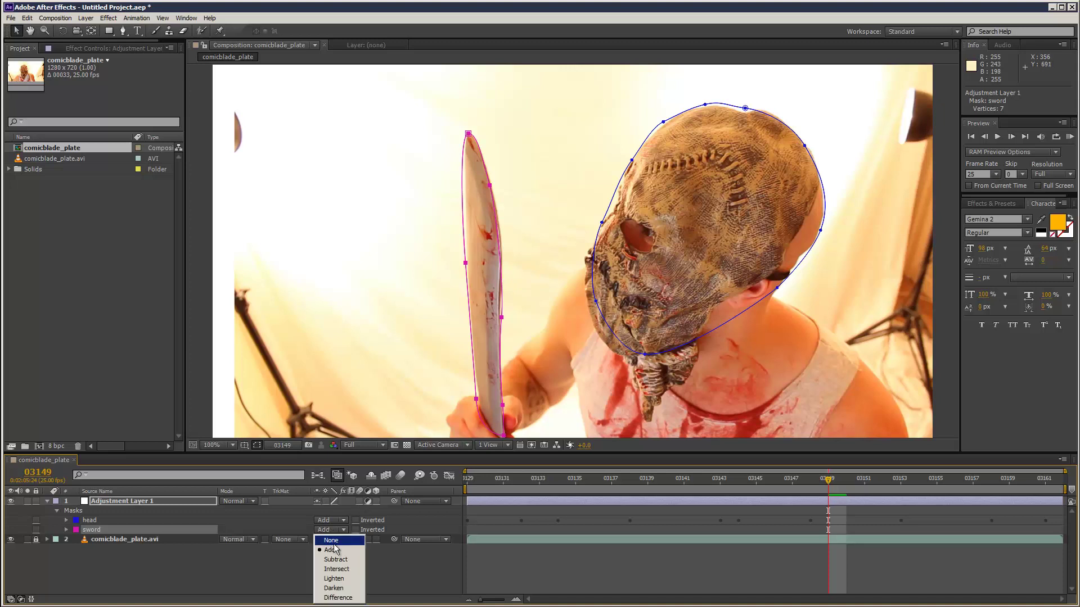
click(341, 560)
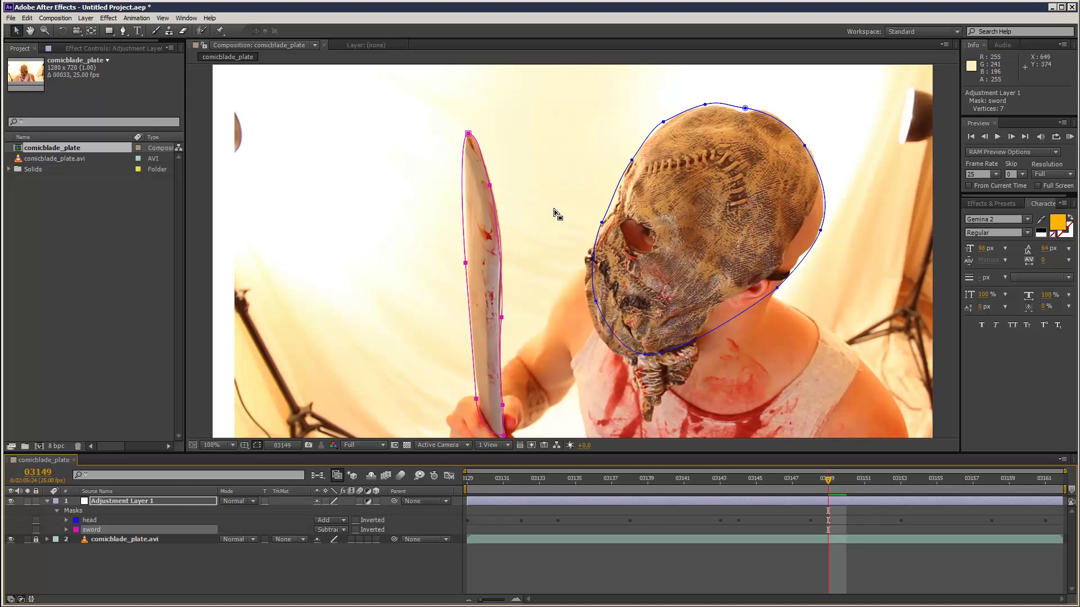
double_click(470, 135)
drag(473, 194, 619, 185)
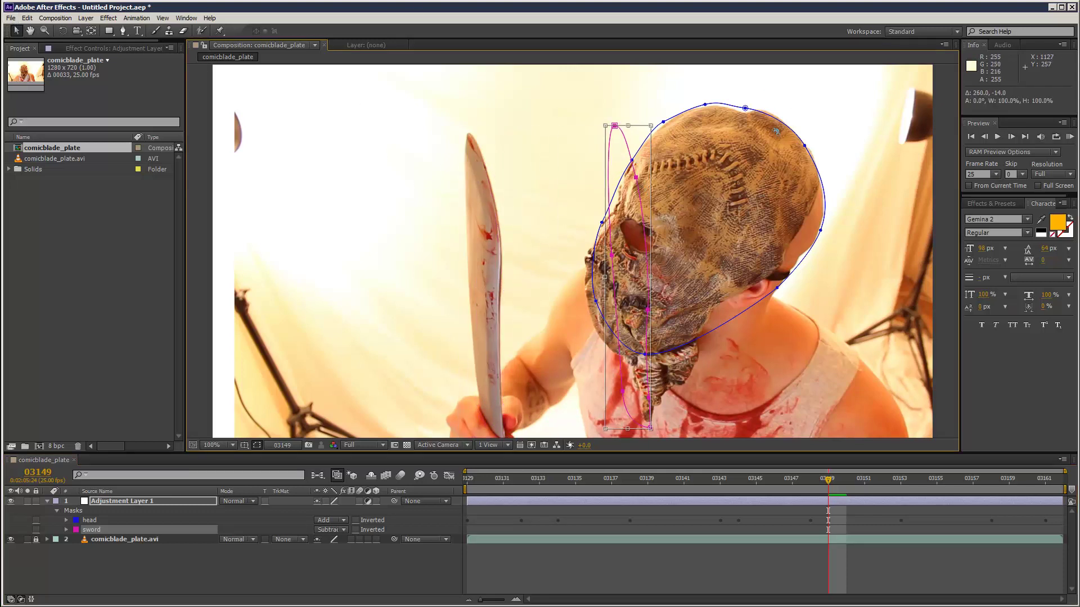
Step: Restore the sword mask's mode to Add and move the mask back onto the blade
click(330, 531)
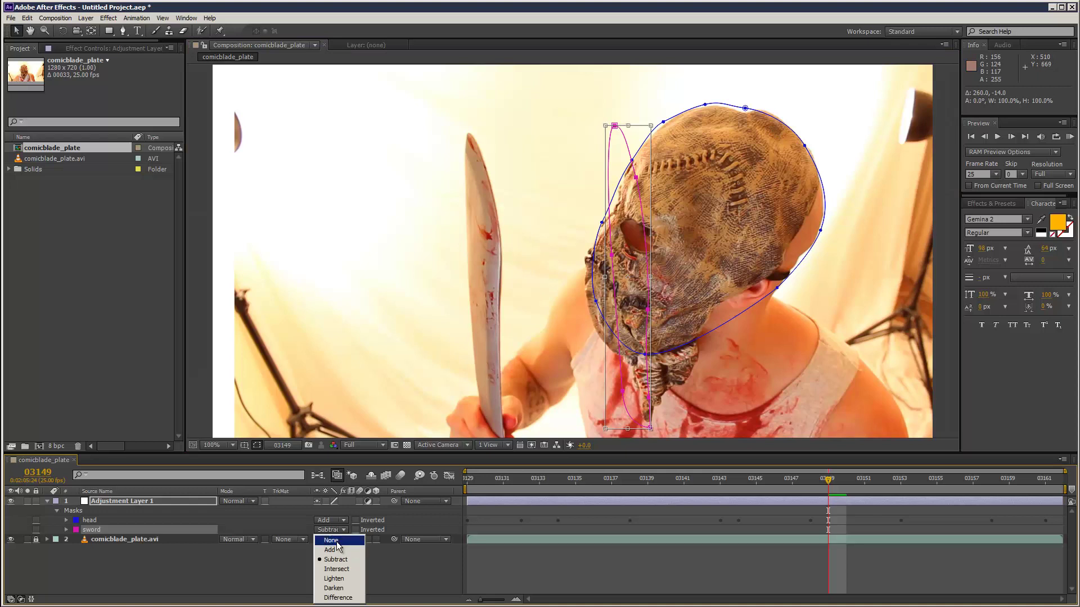
click(331, 550)
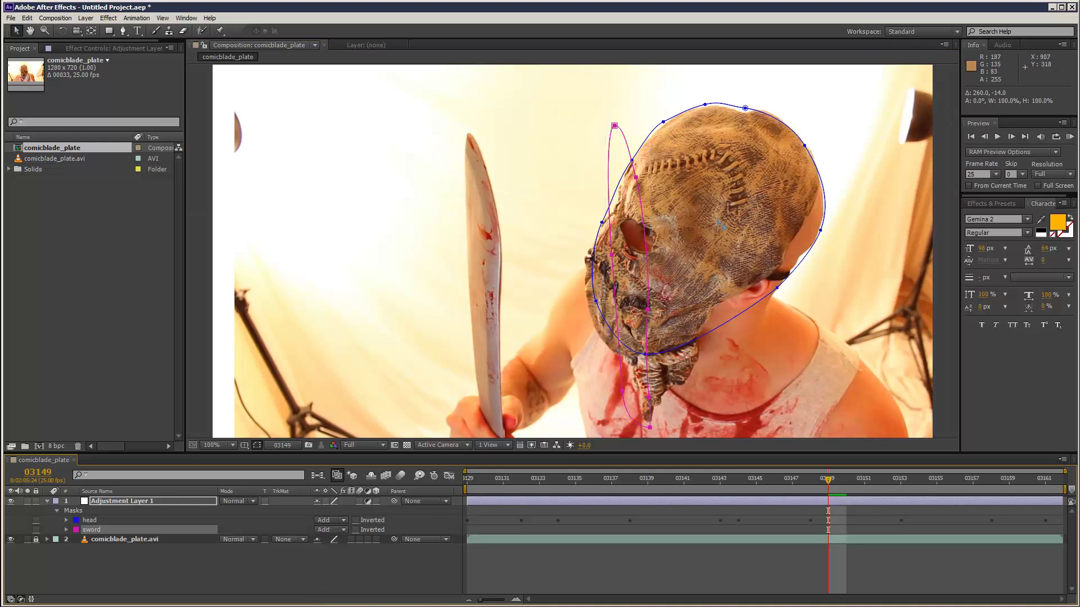
drag(639, 176, 495, 185)
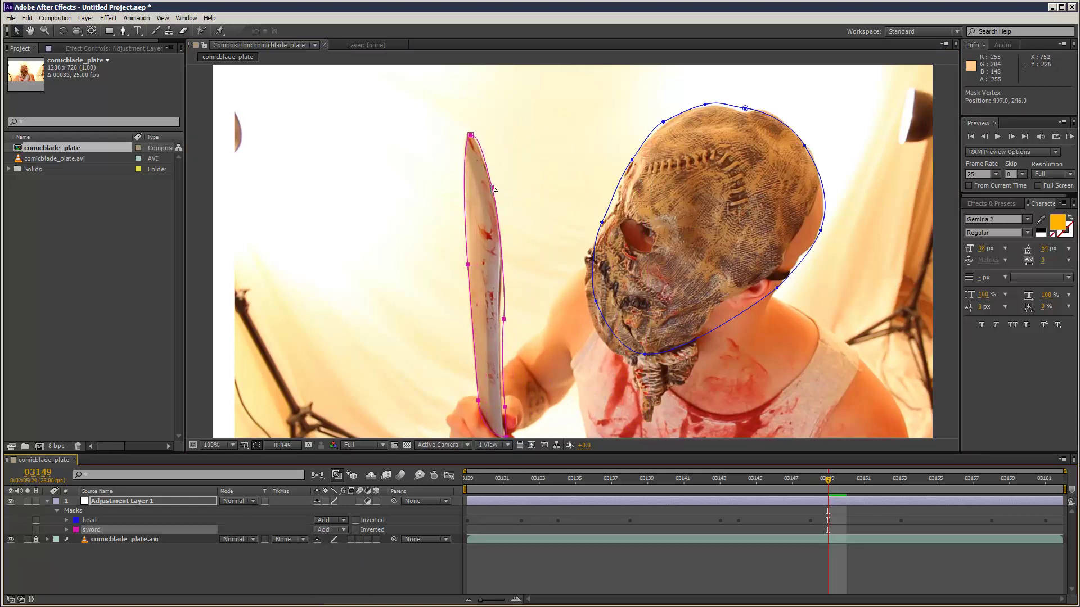
Step: Enable Mask Path keyframing for the sword mask at frame 03149, and at frame 03155 move, narrow and rotate it 5° over the blade
click(66, 530)
click(86, 539)
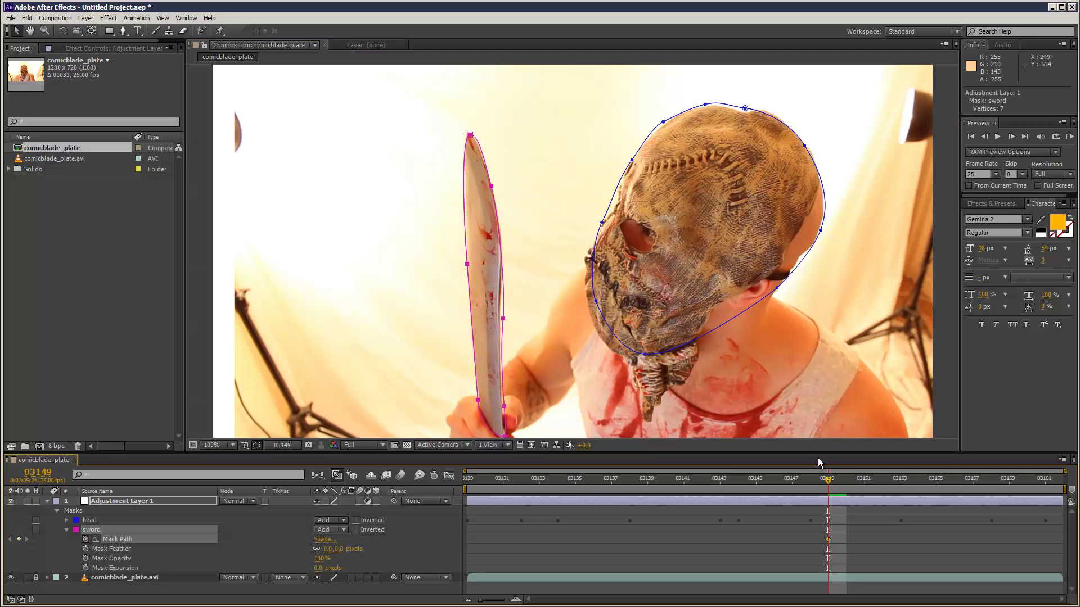
drag(853, 479, 930, 484)
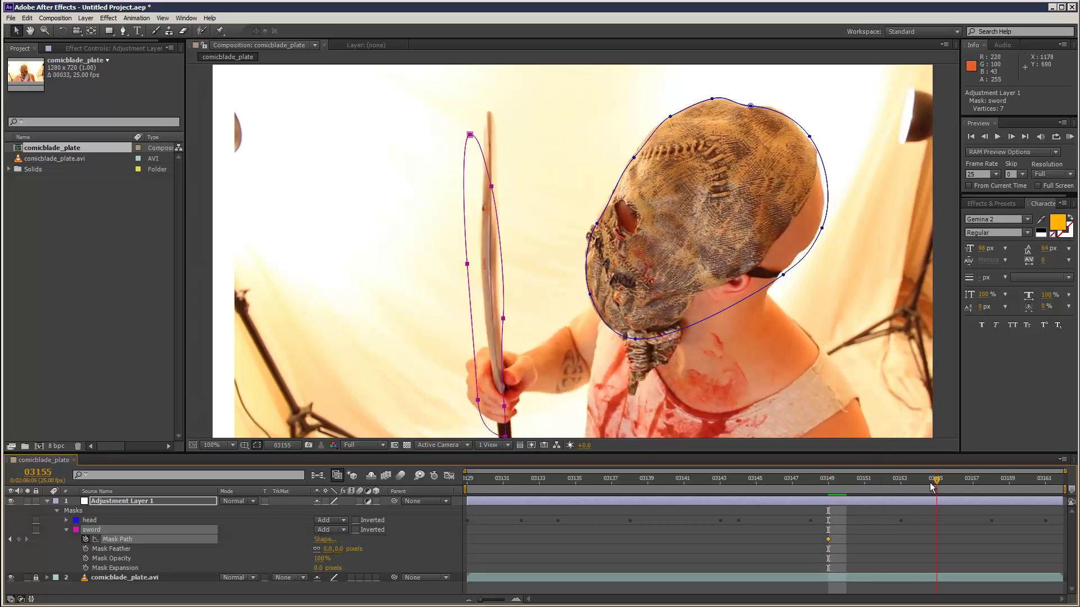
double_click(492, 189)
drag(485, 227, 491, 194)
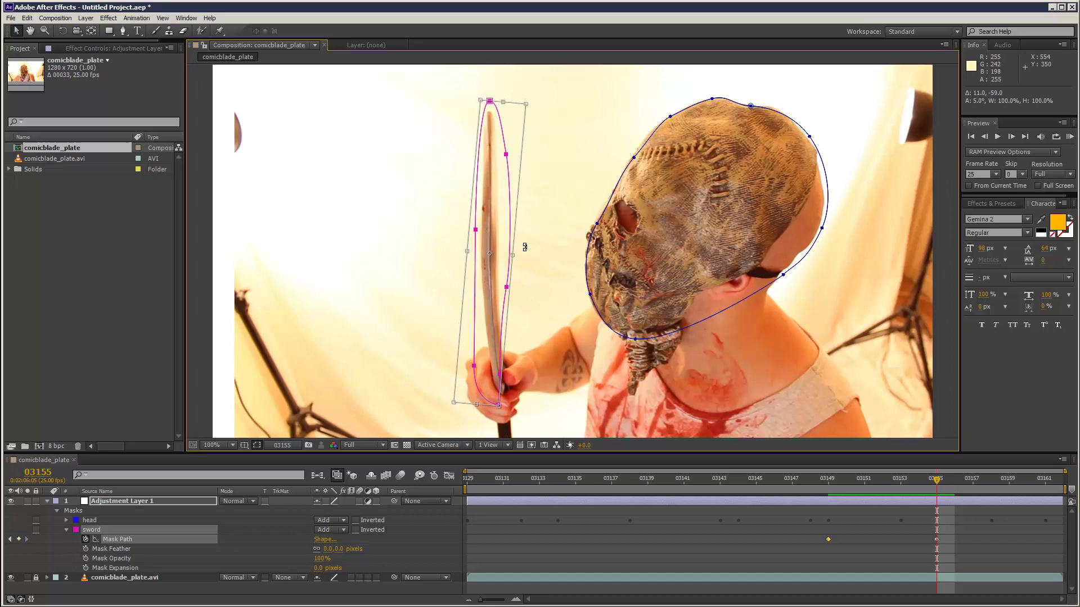
drag(508, 256, 471, 252)
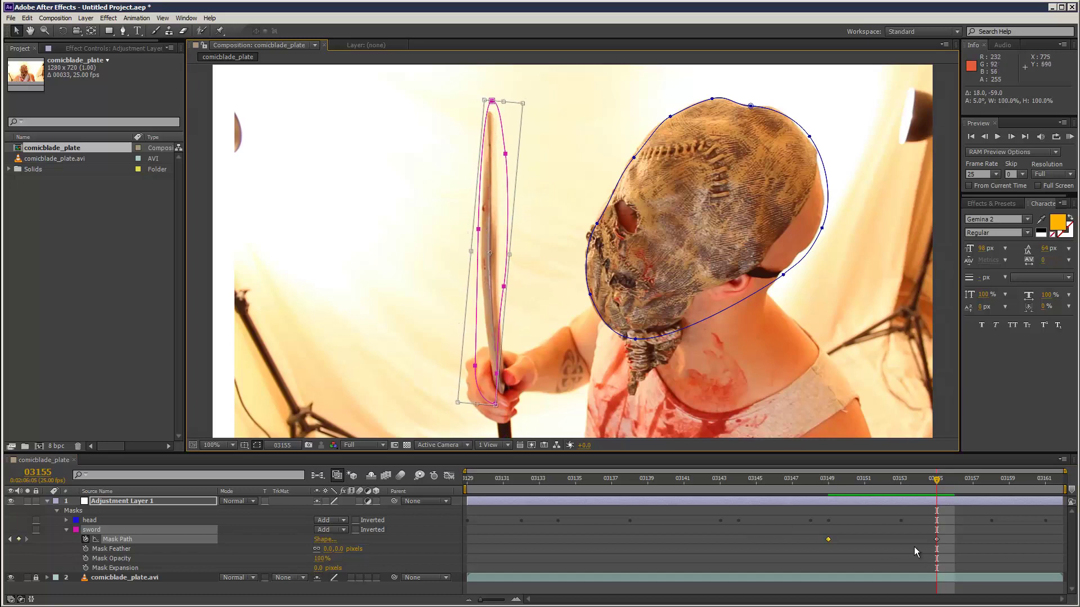
Step: At frame 03136, move the sword mask's vertices to fit the outline of the wide blade, extending below the frame edge
drag(896, 479, 596, 457)
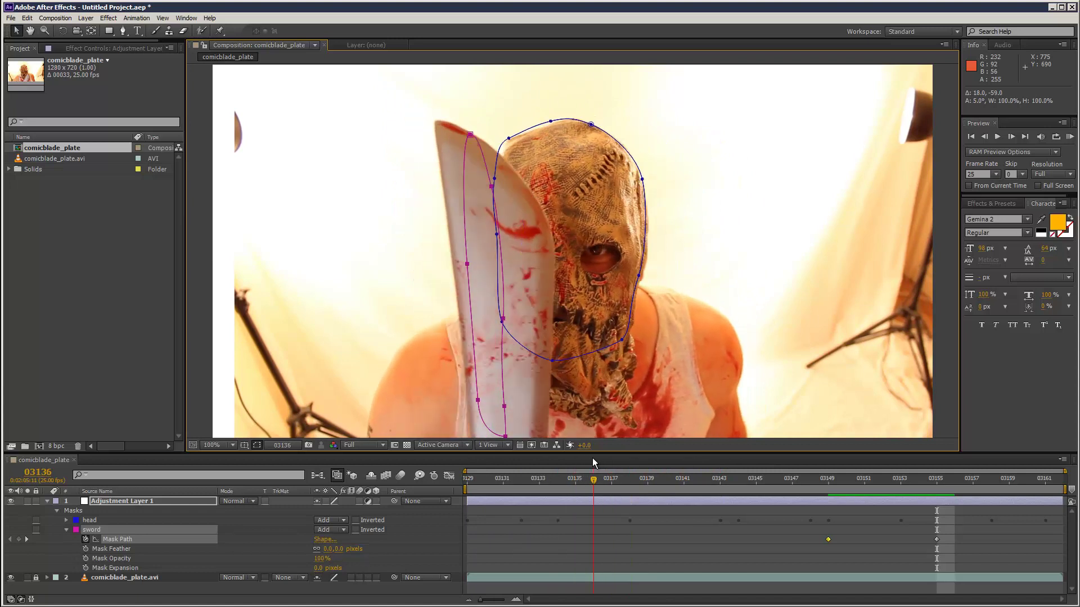
drag(471, 135, 437, 121)
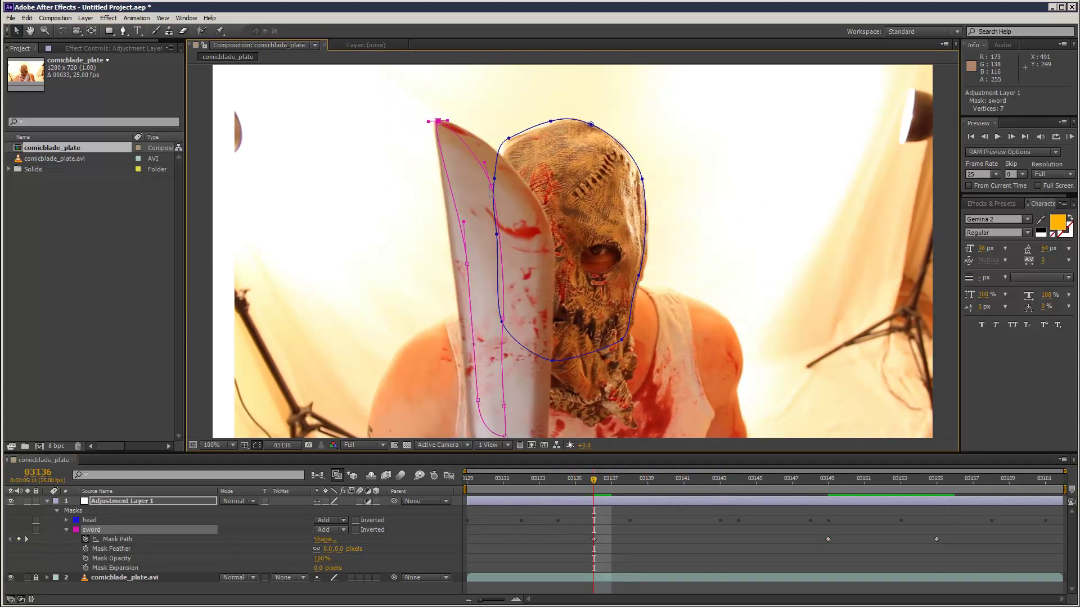
drag(491, 187, 521, 179)
drag(467, 263, 452, 265)
drag(502, 319, 555, 333)
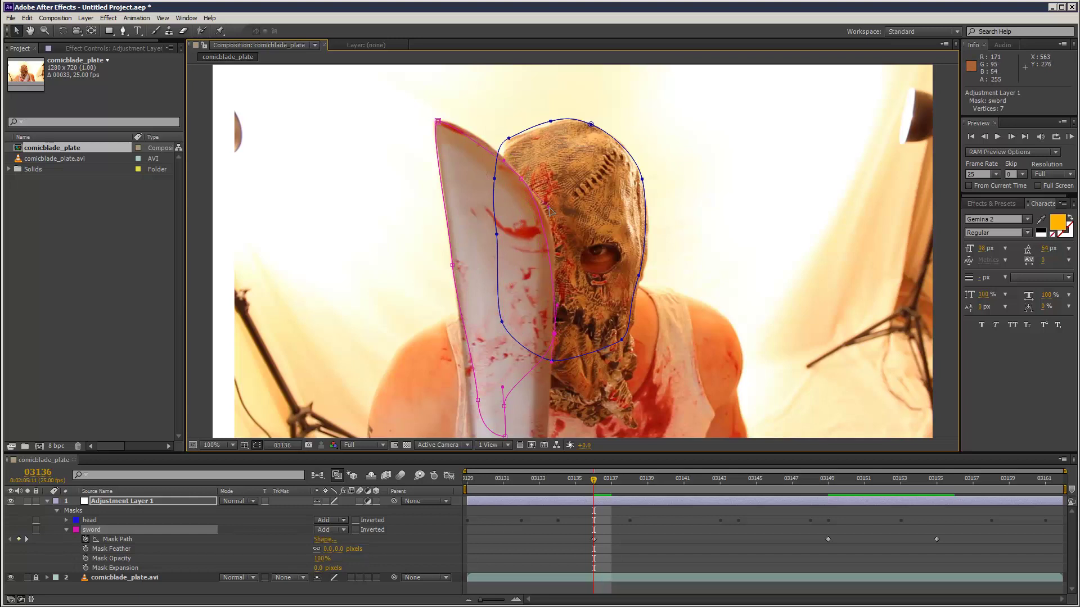
drag(504, 406, 552, 428)
drag(478, 400, 471, 404)
drag(505, 436, 484, 453)
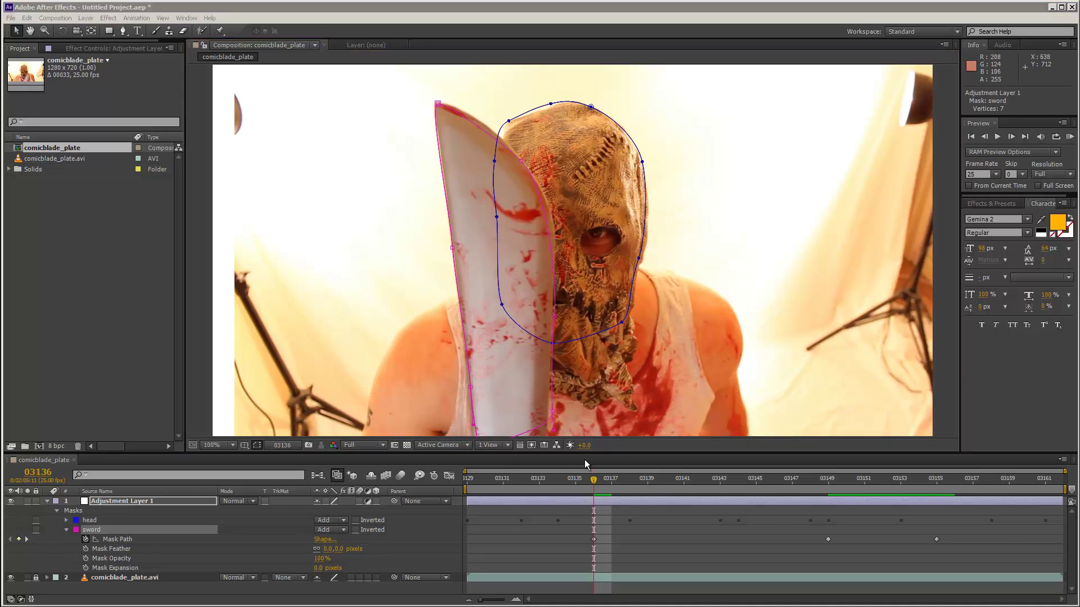
Step: At frame 03147, adjust the sword mask's vertices and curve handles to follow both edges of the blade
drag(602, 486, 795, 486)
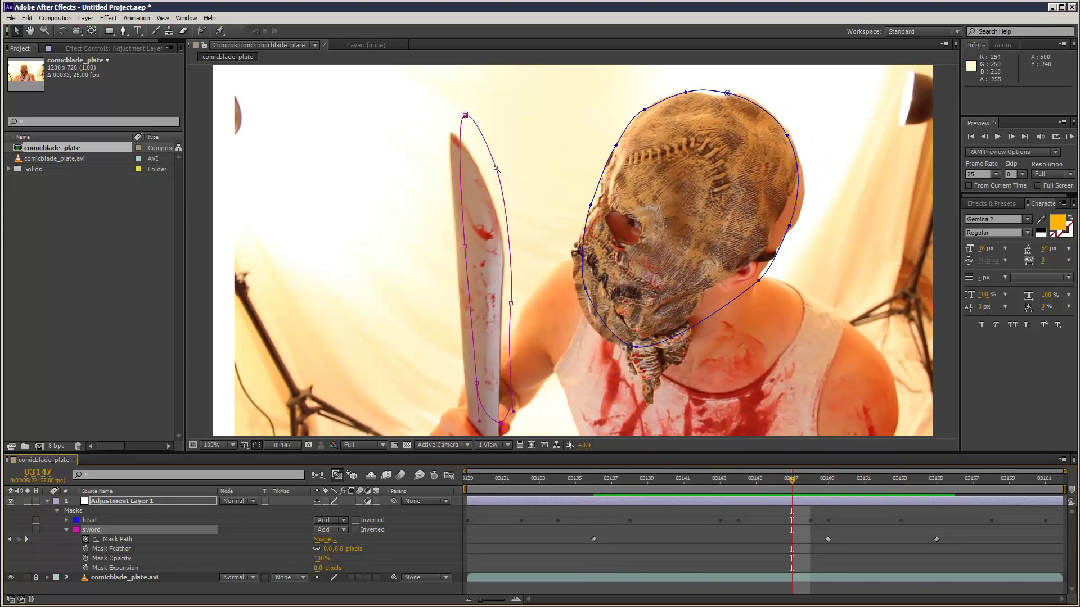
drag(496, 171, 489, 190)
click(492, 189)
drag(453, 264, 456, 264)
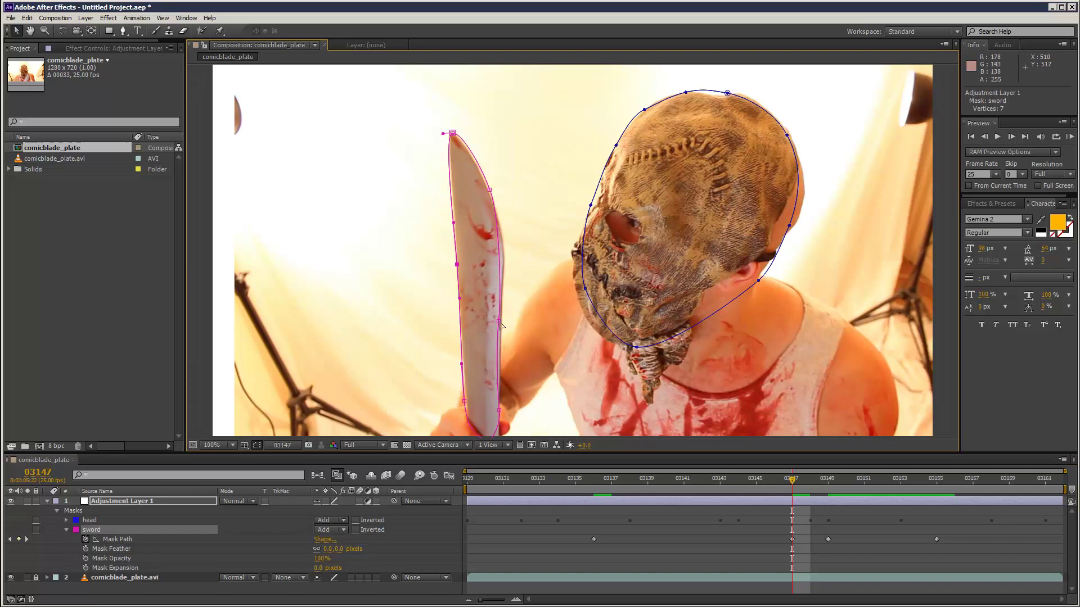
drag(499, 321, 504, 264)
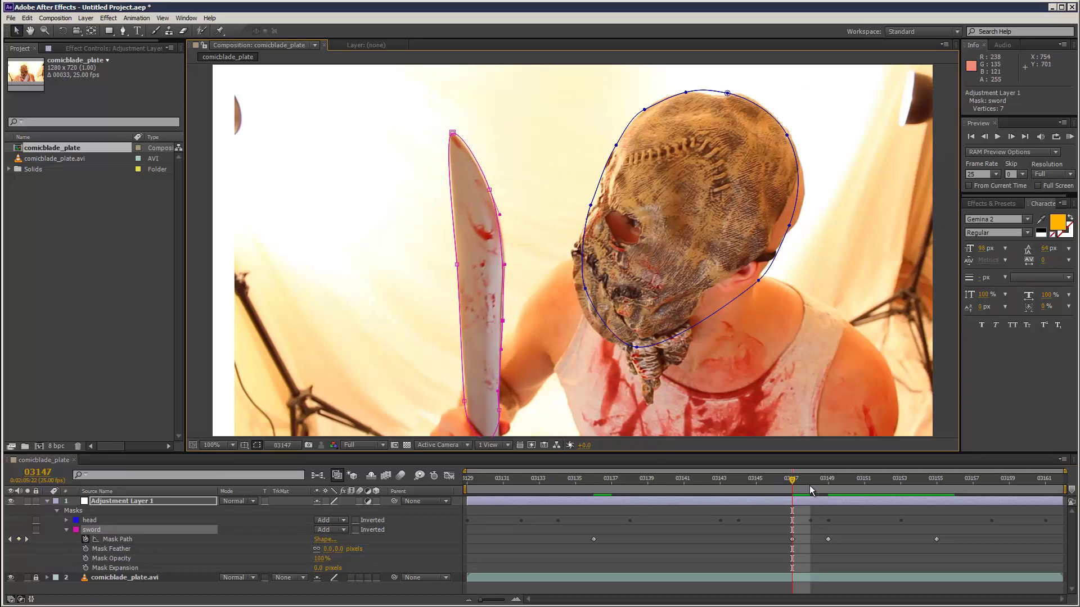
Step: Convert all of the sword's Mask Path keyframes to hold keyframes and scrub through the footage to check them
mouse_move(811, 491)
mouse_down()
mouse_move(1052, 485)
mouse_move(599, 485)
mouse_move(828, 494)
mouse_up()
drag(582, 539, 984, 553)
right_click(937, 540)
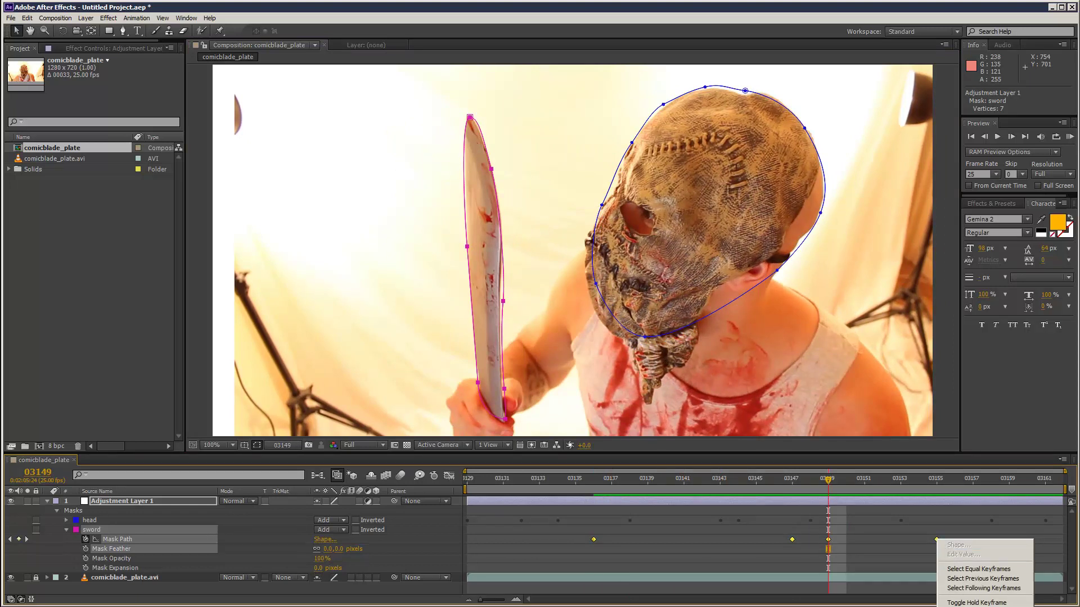
click(976, 602)
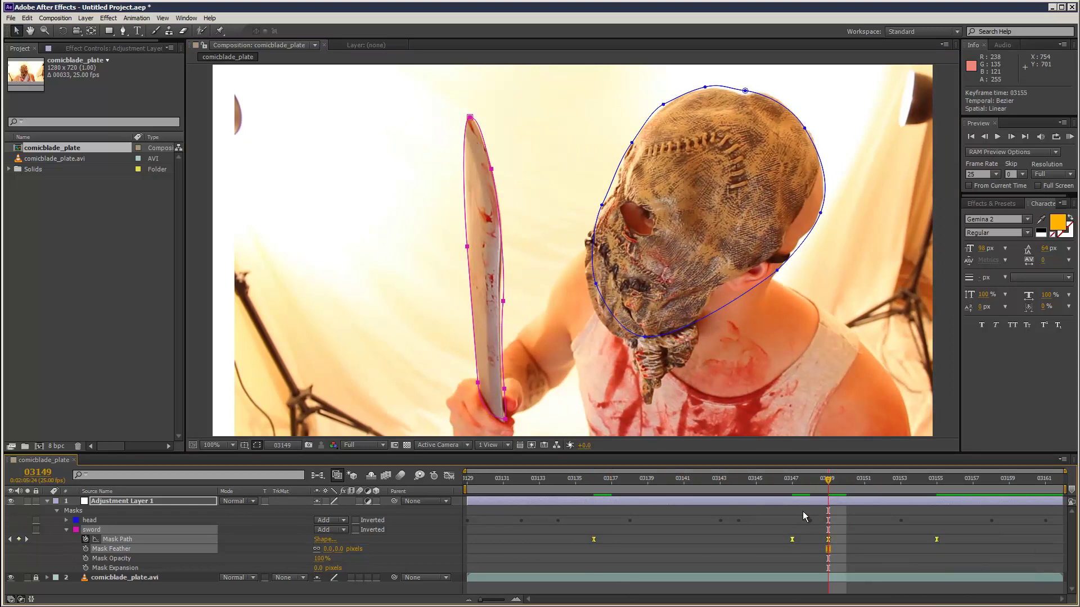
right_click(791, 541)
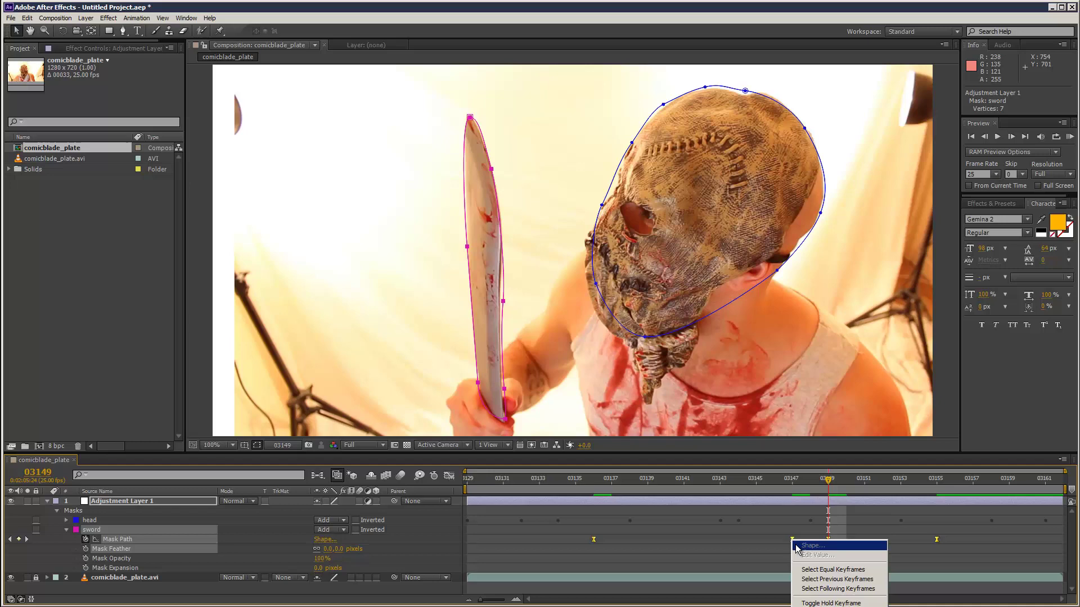
click(771, 526)
drag(578, 479, 801, 478)
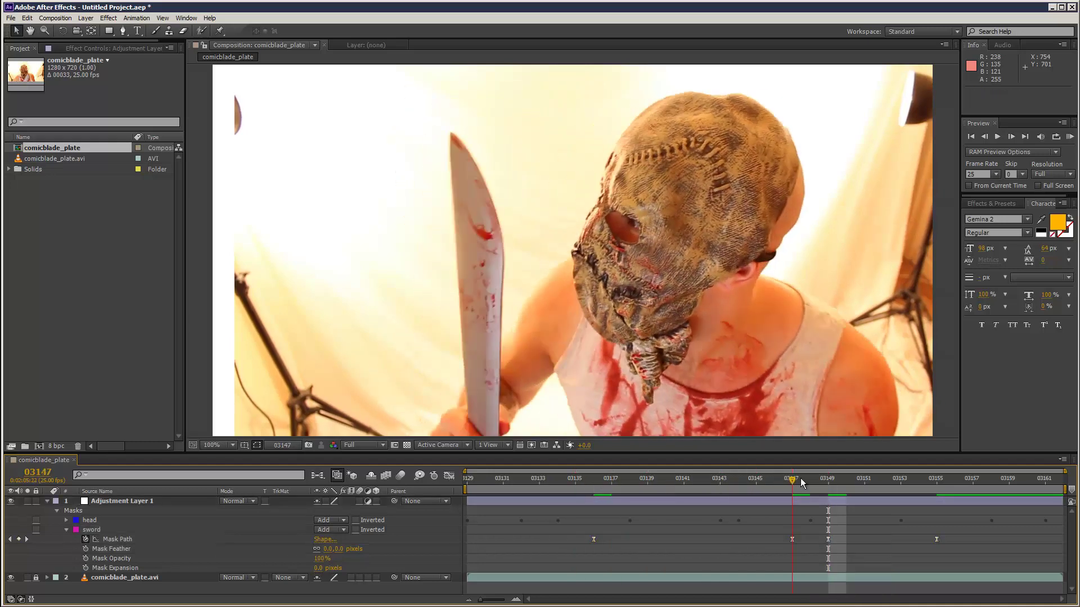
Step: At frame 03143, rotate and move the whole sword mask onto the blade
click(141, 530)
drag(571, 488, 720, 478)
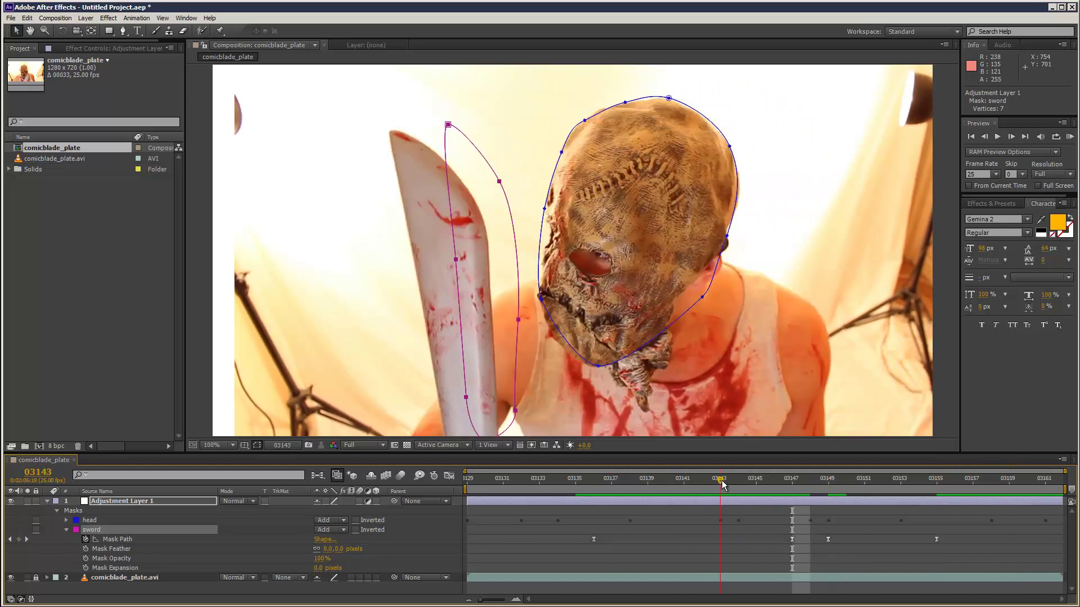
double_click(499, 182)
drag(535, 175, 528, 171)
drag(499, 194, 461, 180)
click(480, 201)
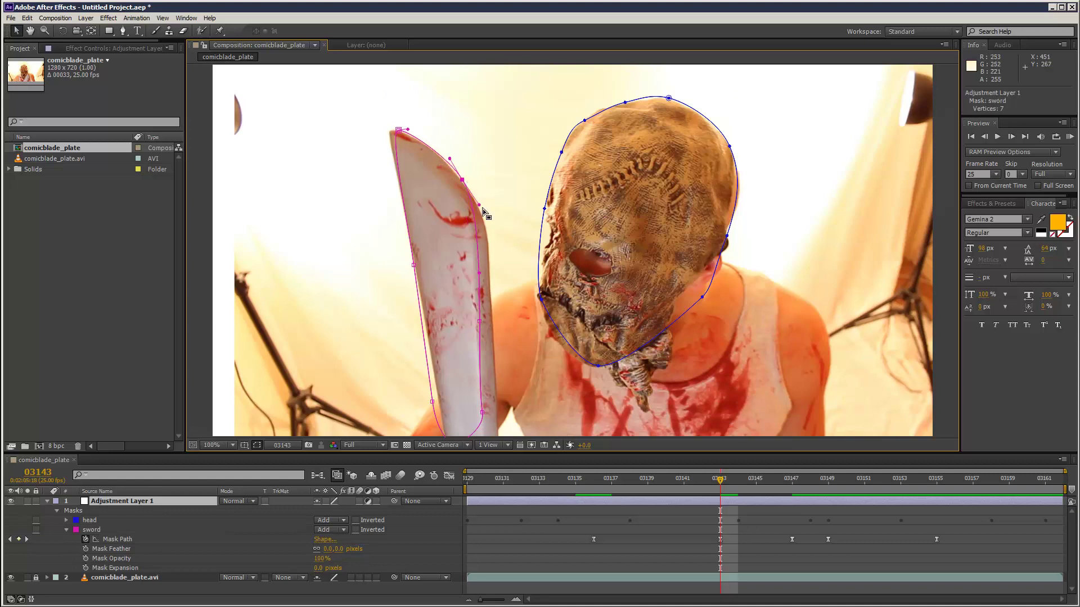
Step: Refine the sword mask's lower vertices and the curve below the tip to match the blade's edges at frame 03143
drag(479, 322, 491, 323)
drag(483, 413, 498, 438)
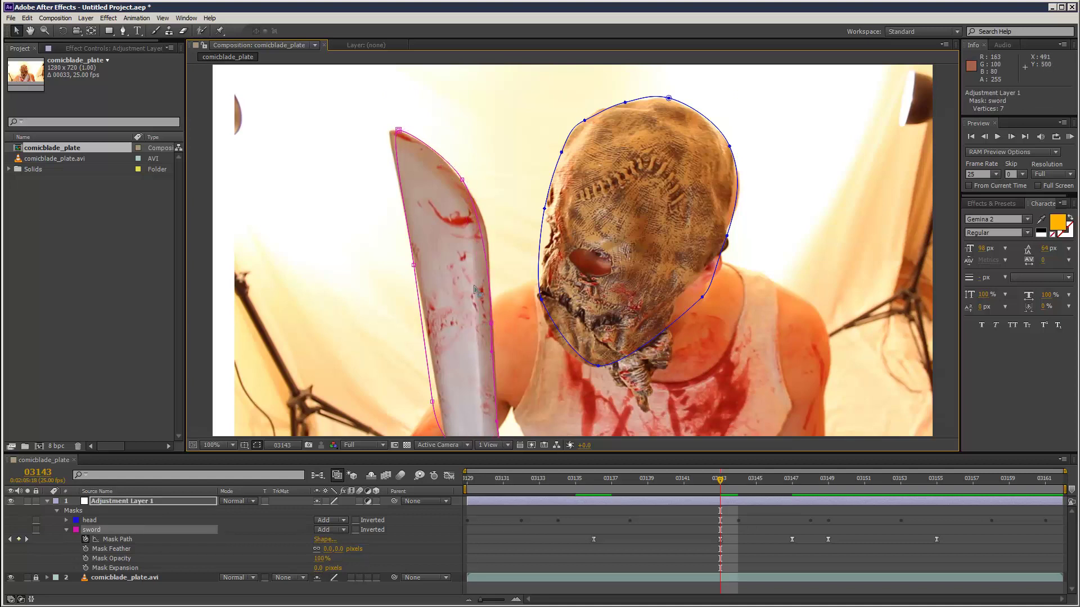
drag(432, 401, 438, 403)
click(462, 180)
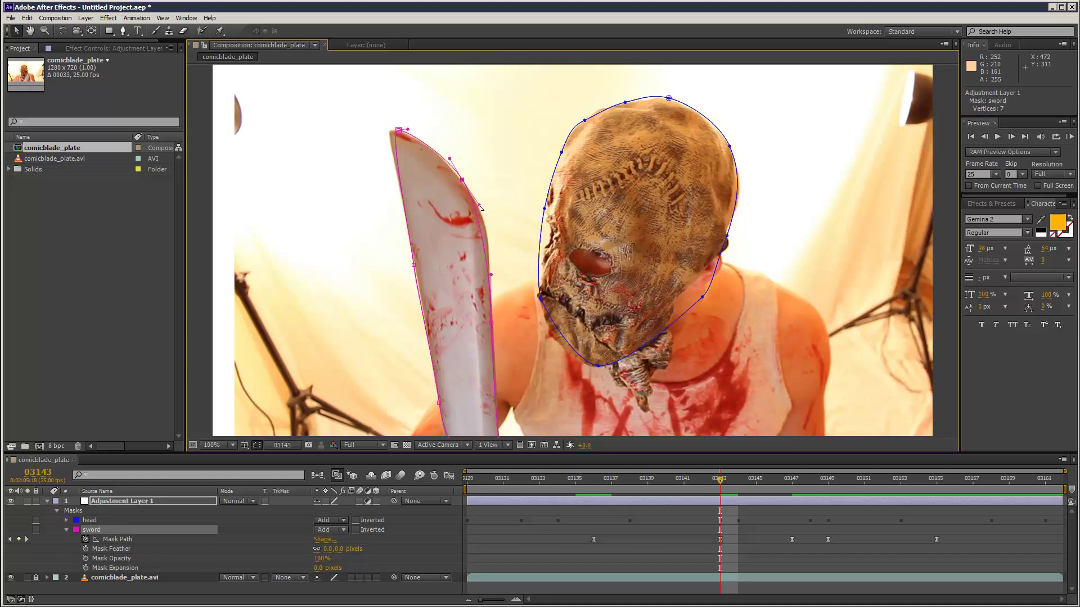
drag(482, 208, 488, 213)
Step: At frame 03140, move the whole sword mask down onto the blade and rotate it -3.9°
drag(720, 482, 665, 493)
double_click(494, 173)
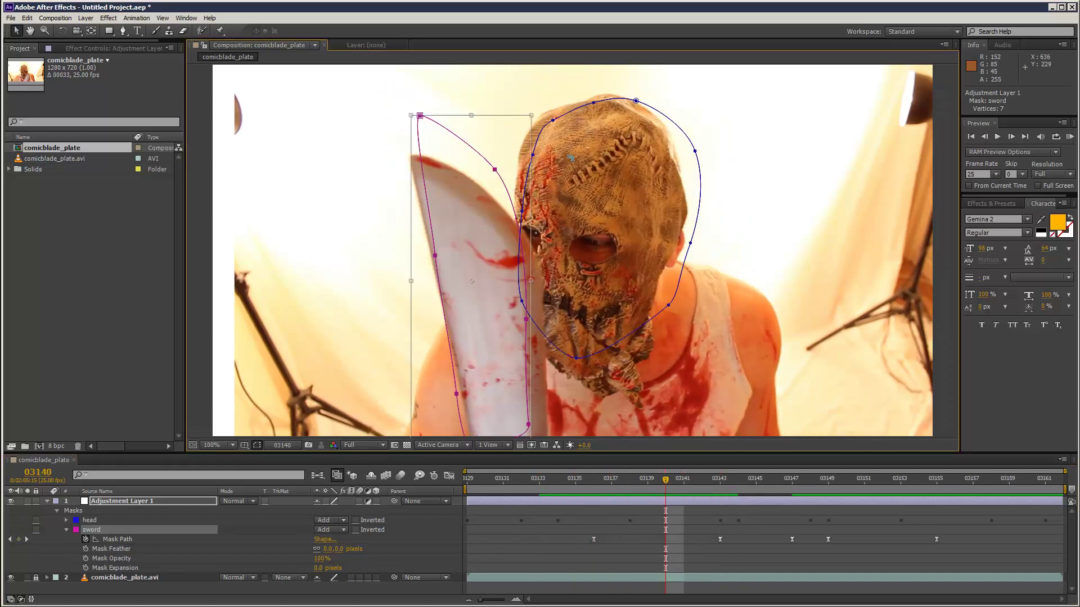
drag(469, 184, 476, 219)
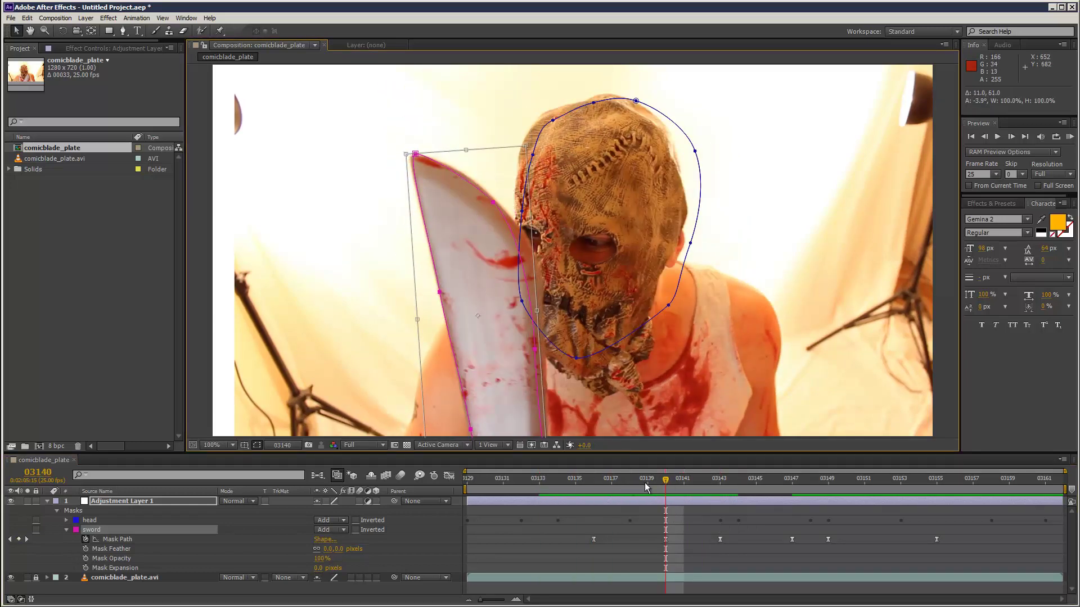
Step: At frame 03132, rotate the sword mask about 8.4°, move it onto the blade, and refine its vertices along the blade's edges
drag(644, 487, 517, 505)
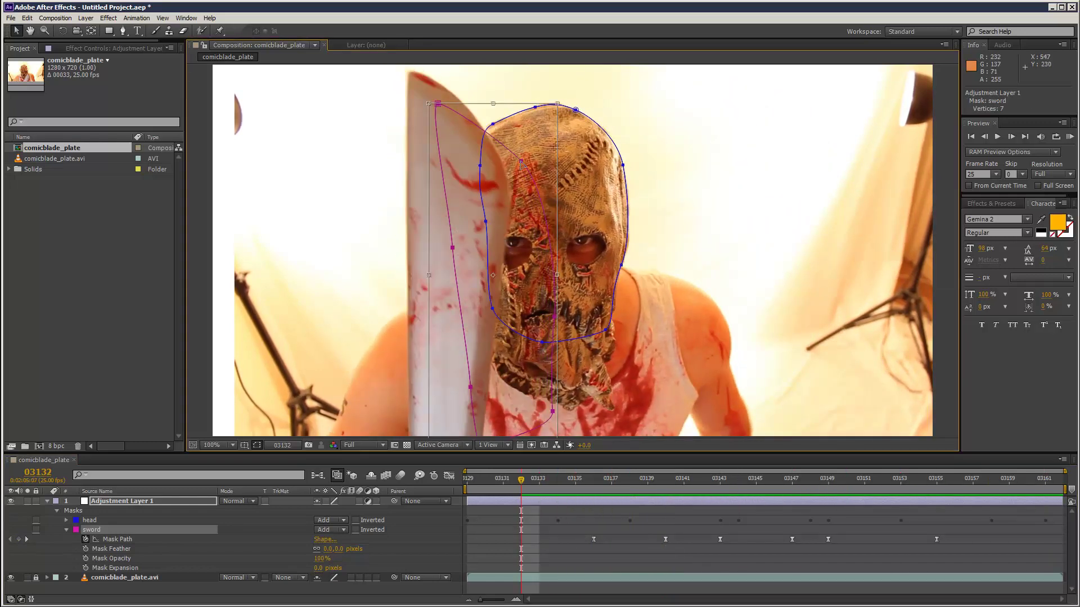
drag(569, 151, 586, 165)
drag(550, 197, 496, 172)
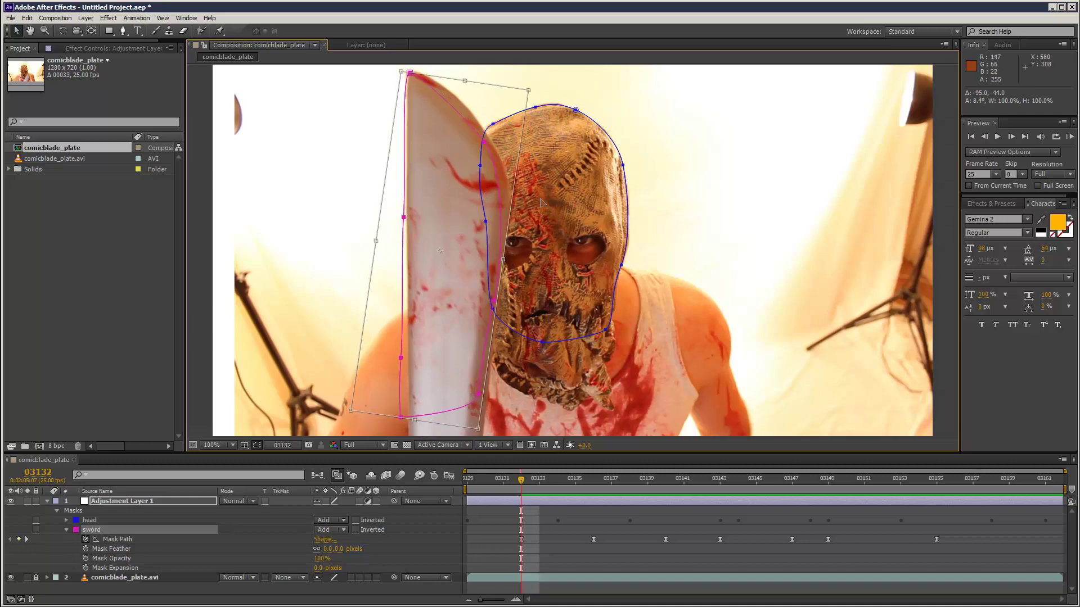
drag(497, 225, 502, 223)
double_click(521, 219)
drag(482, 392, 484, 390)
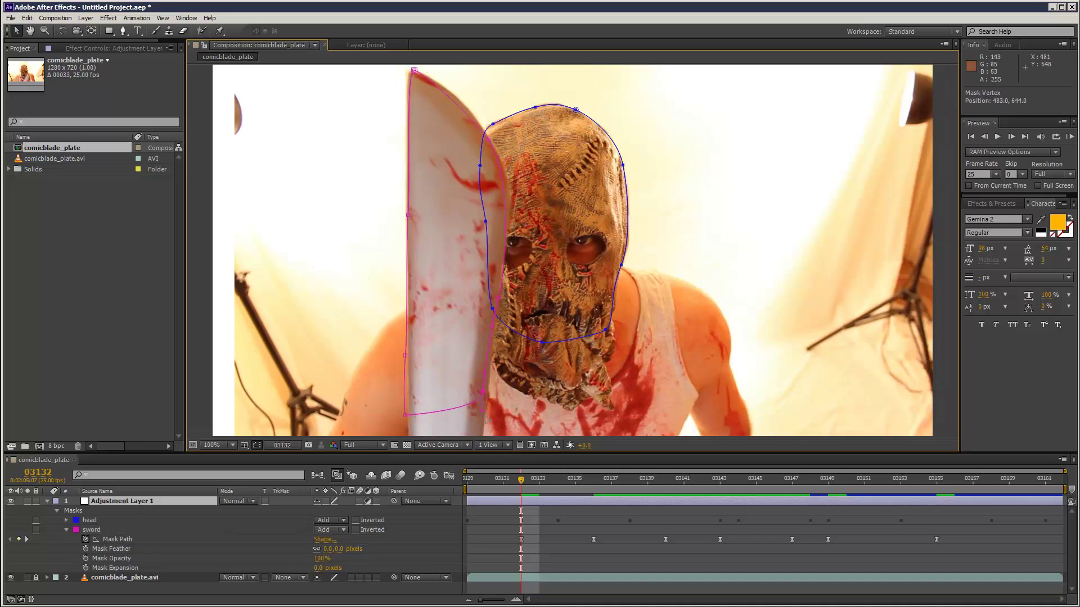
Step: At frame 03129, rotate the whole sword mask about 21.3° and move it down onto the blade in front of the man's chest
drag(505, 482, 457, 493)
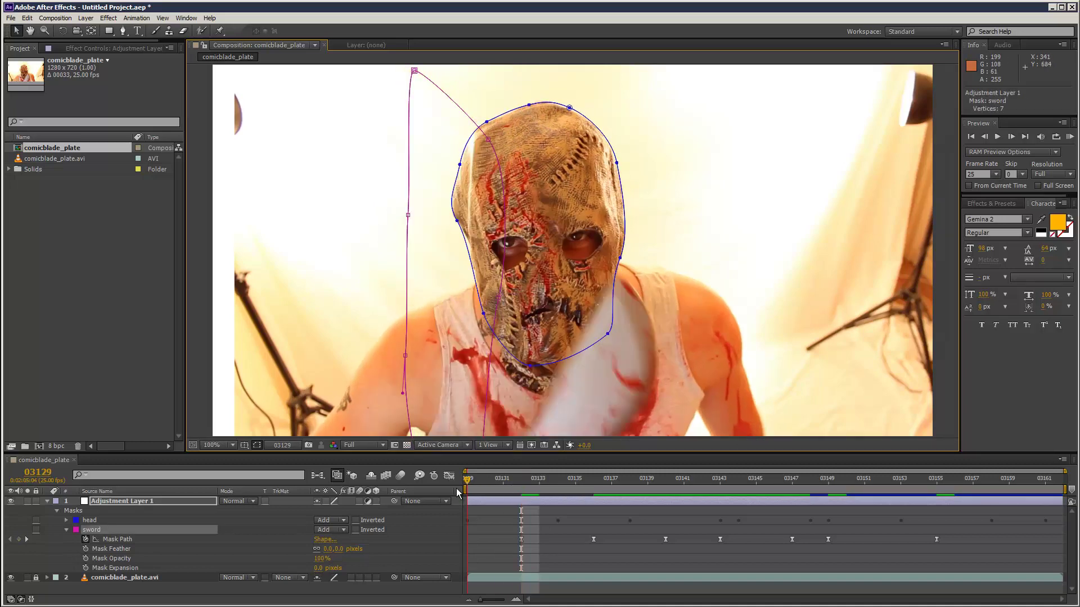
double_click(488, 144)
drag(520, 141, 555, 167)
drag(543, 158, 710, 364)
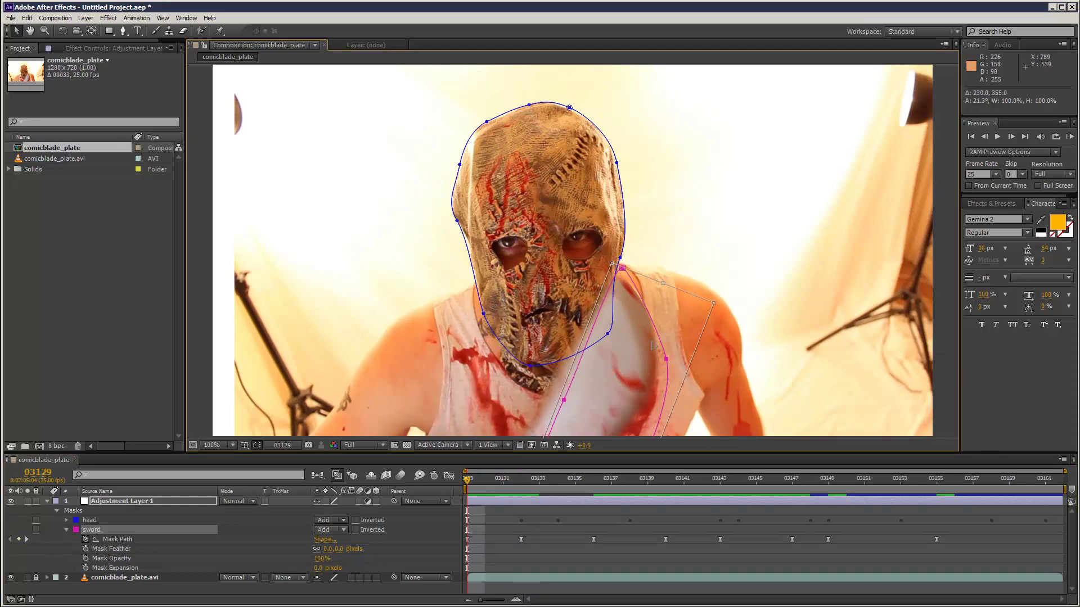
drag(647, 304, 640, 312)
Step: Adjust the sword mask to follow the blade at frames 03139 and 03138
drag(471, 489, 633, 457)
drag(467, 479, 647, 479)
drag(483, 195, 550, 219)
click(635, 486)
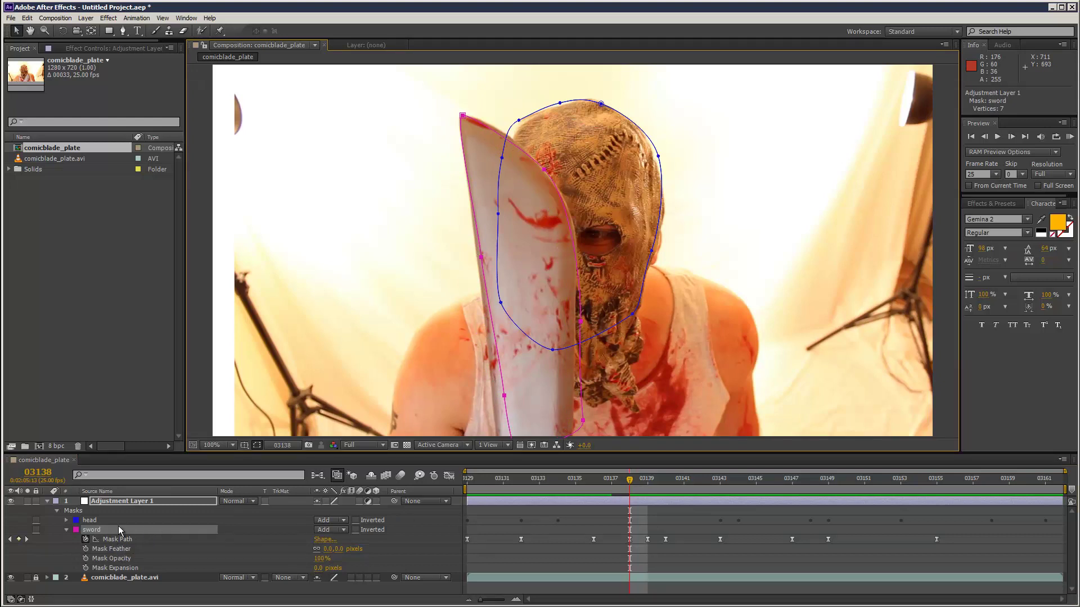
Step: Set the sword mask's Mask Feather to 4 pixels and reselect the mask to compare its outline with the blade
click(117, 549)
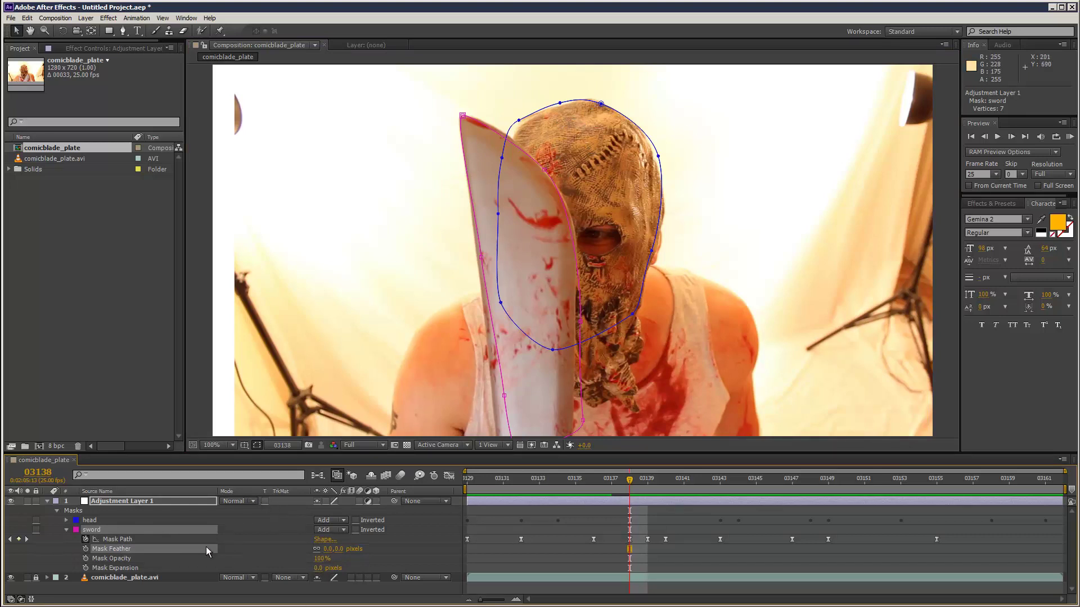
click(331, 550)
text(4)
click(390, 546)
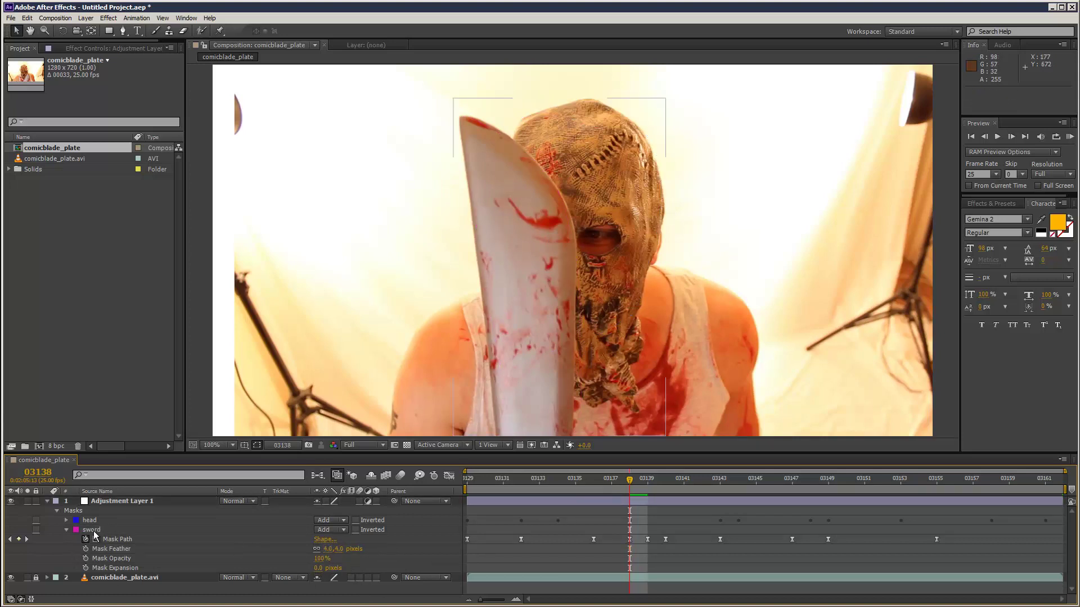
click(93, 530)
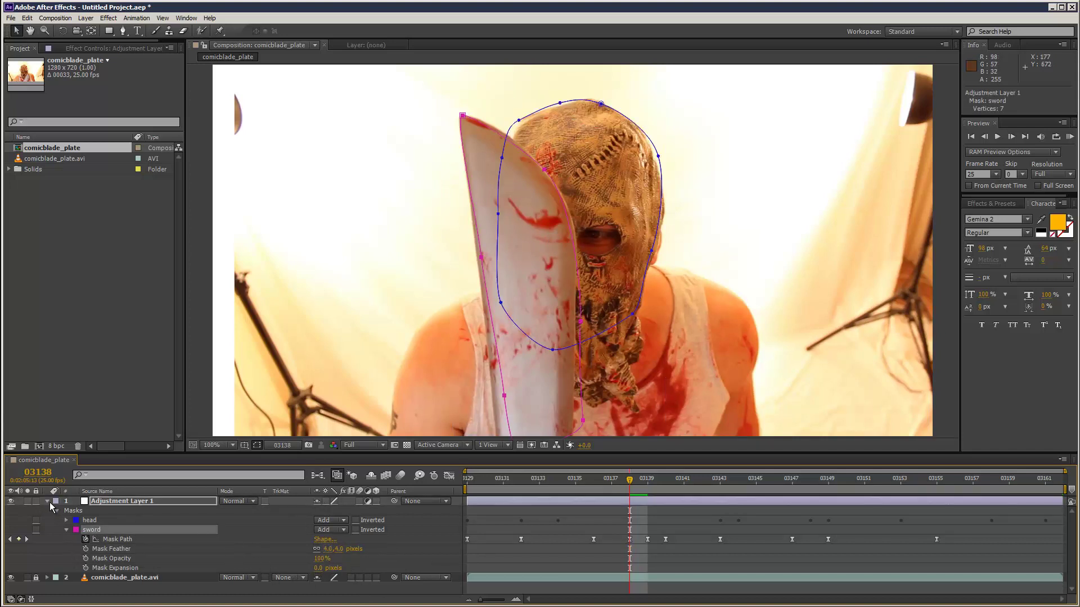
Step: Collapse the adjustment layer and set the comicblade_plate.avi layer's track matte to Luma Matte "Adjustment Layer 1"
click(48, 501)
click(148, 511)
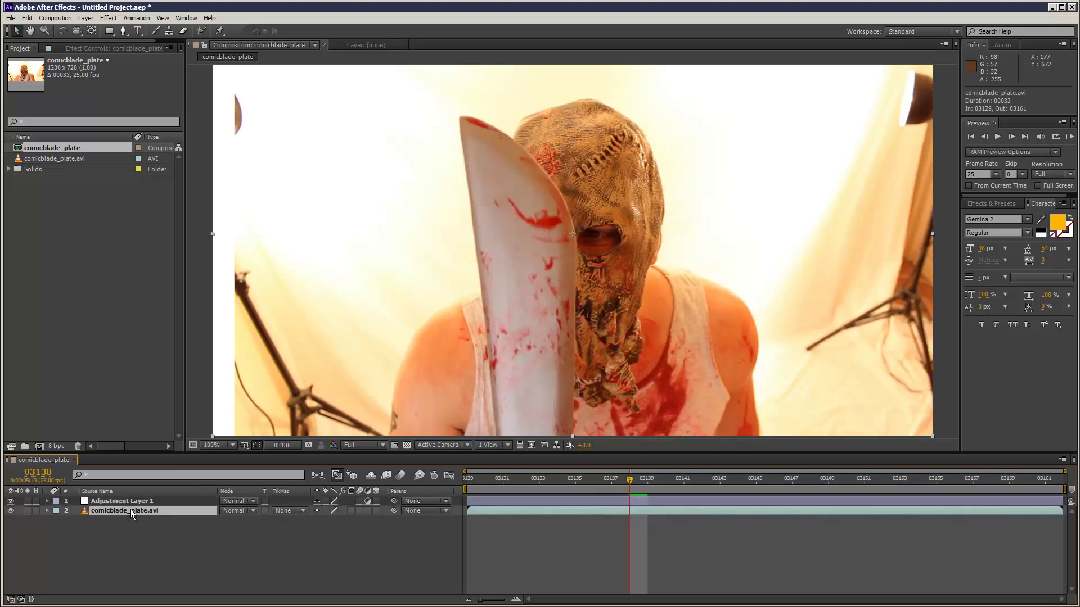
click(289, 510)
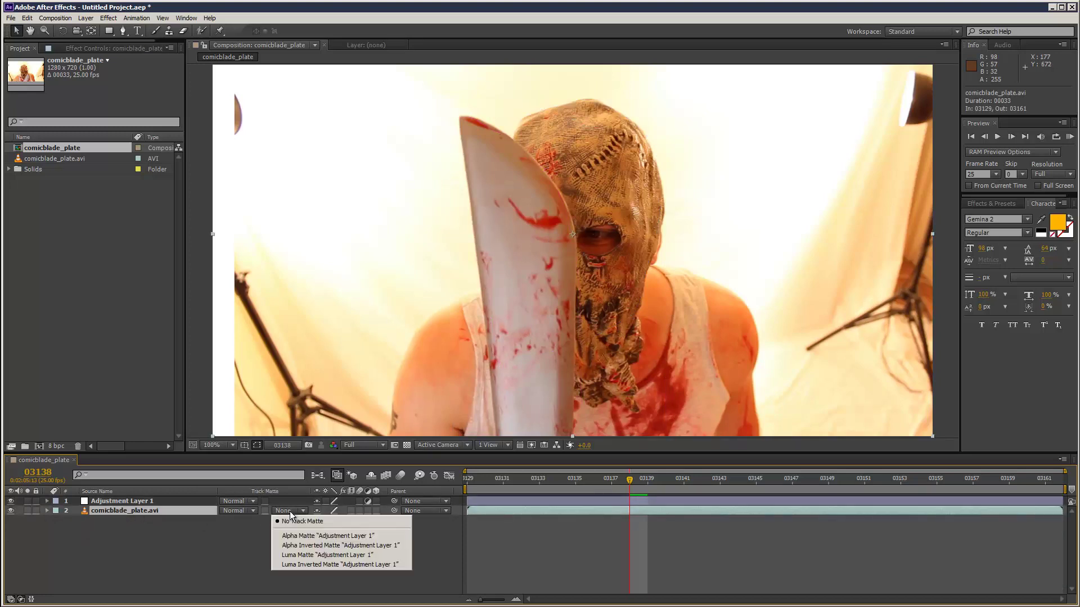
click(317, 556)
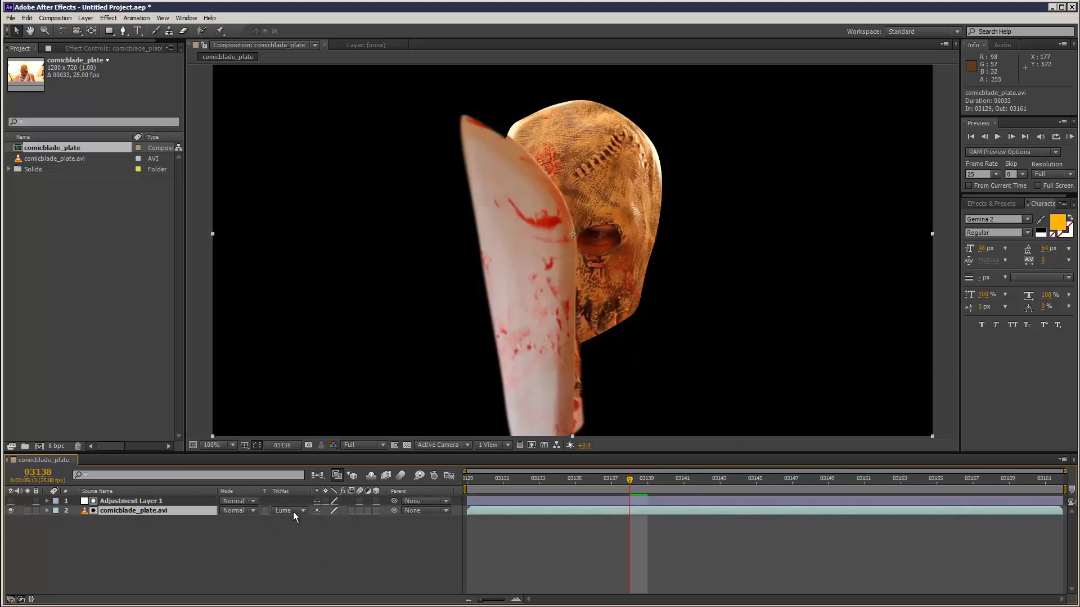
Step: Lock the footage layer, move to frame 03146, and turn on the transparency grid to show the cut-out
click(205, 500)
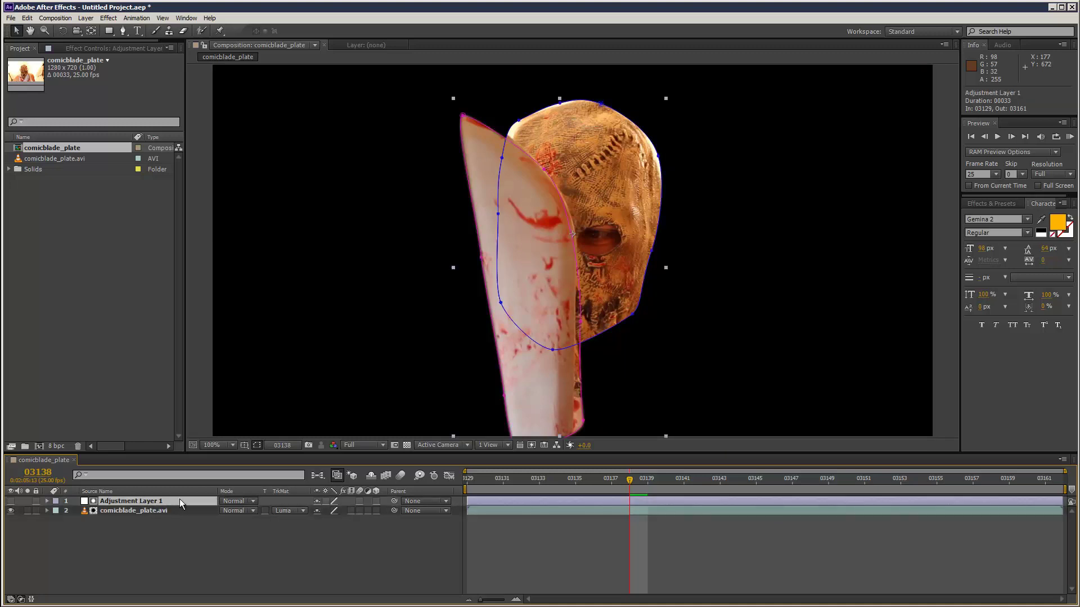
click(36, 511)
drag(529, 483, 773, 478)
click(203, 366)
click(406, 445)
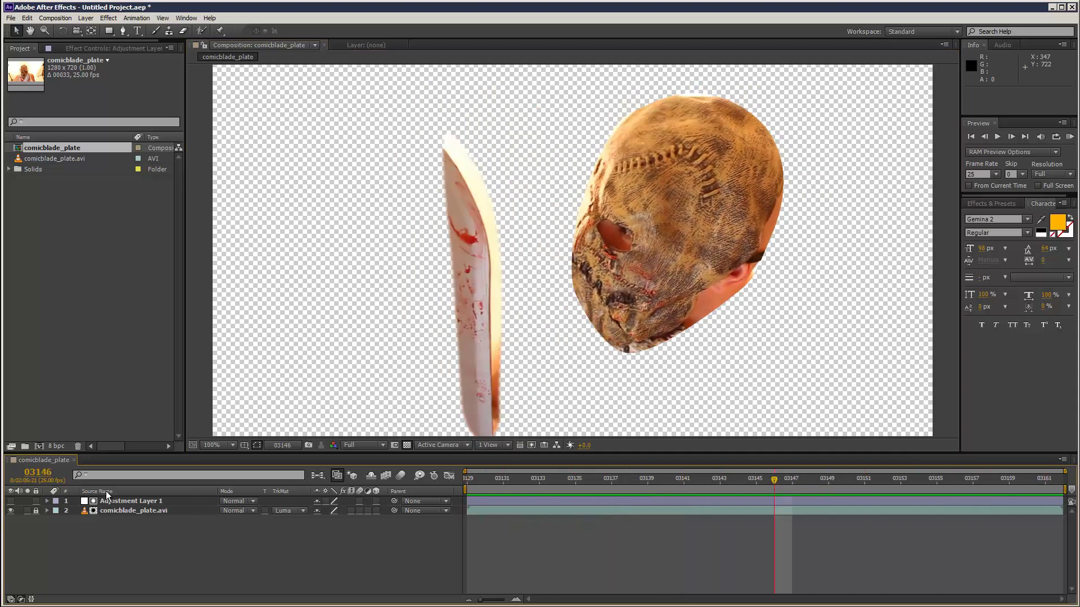
Step: Examine the head mask's properties, including Mask Expansion, and collapse the adjustment layer again
click(48, 501)
click(67, 530)
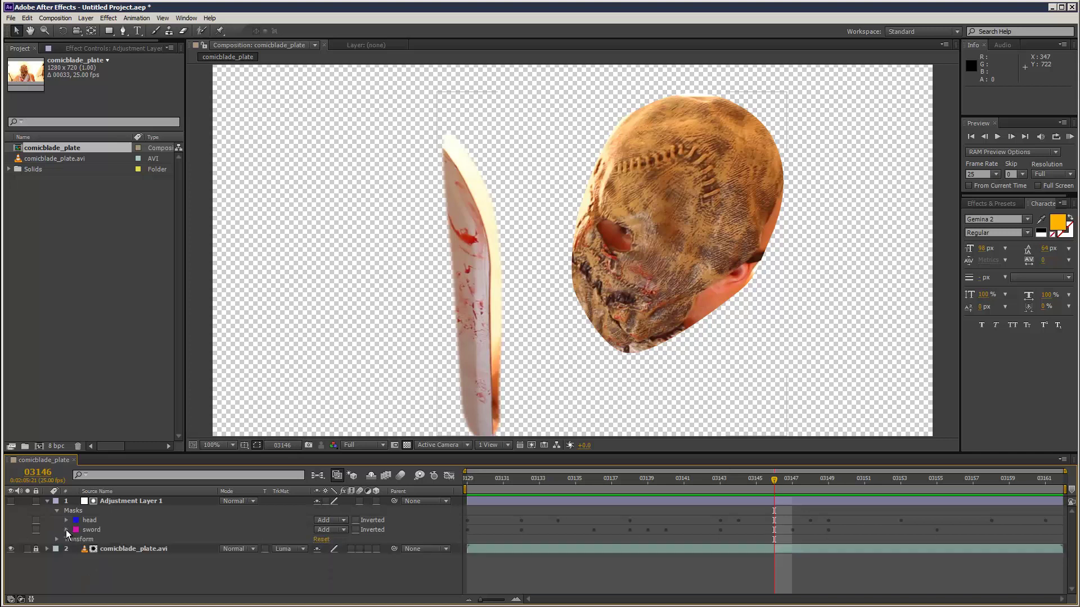
click(66, 520)
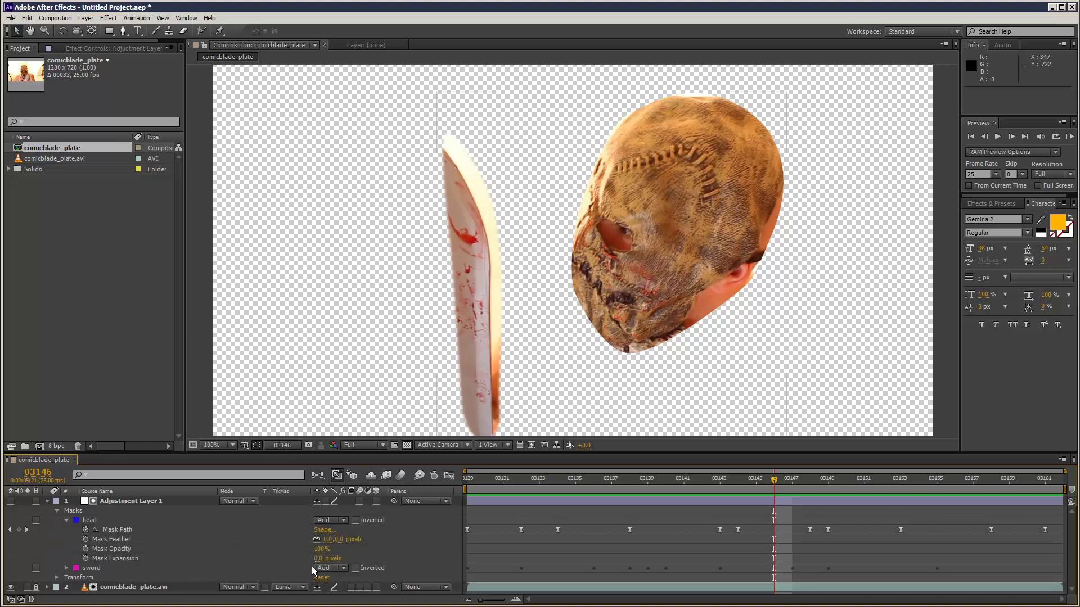
drag(317, 562, 276, 553)
click(50, 501)
Step: Apply the Simple Choker effect to Adjustment Layer 1
click(128, 503)
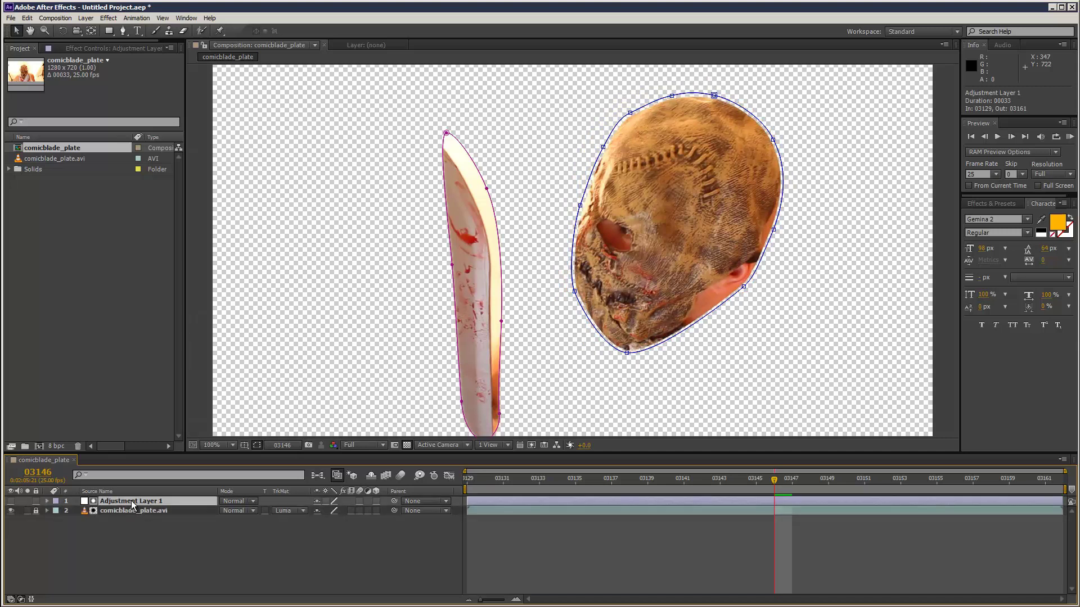
click(107, 49)
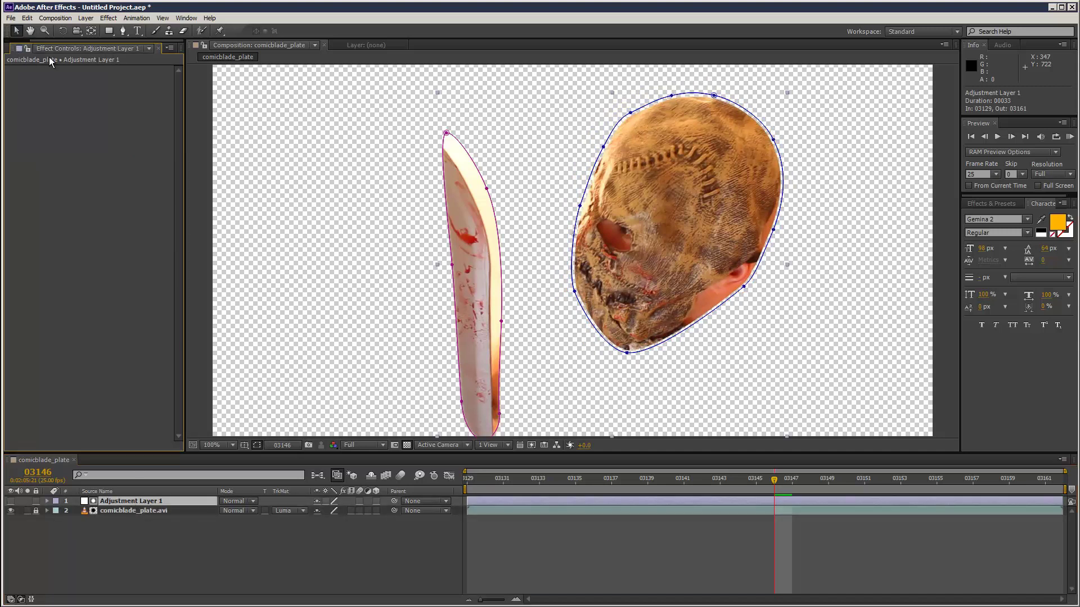
click(109, 17)
mouse_move(169, 177)
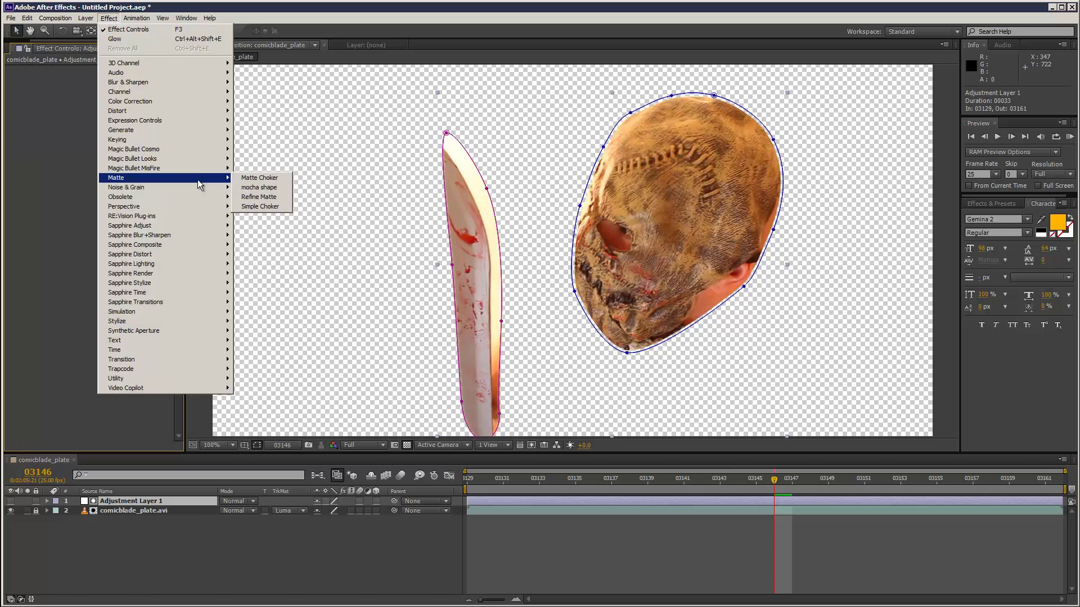
click(259, 207)
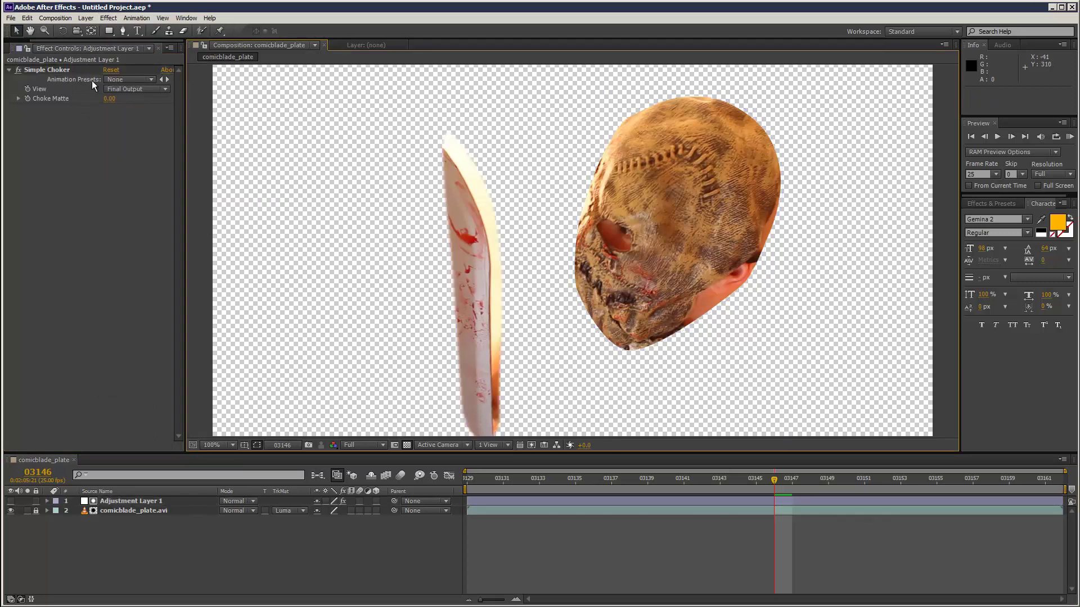
Step: Try a Choke Matte value of 9.60 on the cut-out's edges and set it back to 0.00
drag(110, 98, 157, 110)
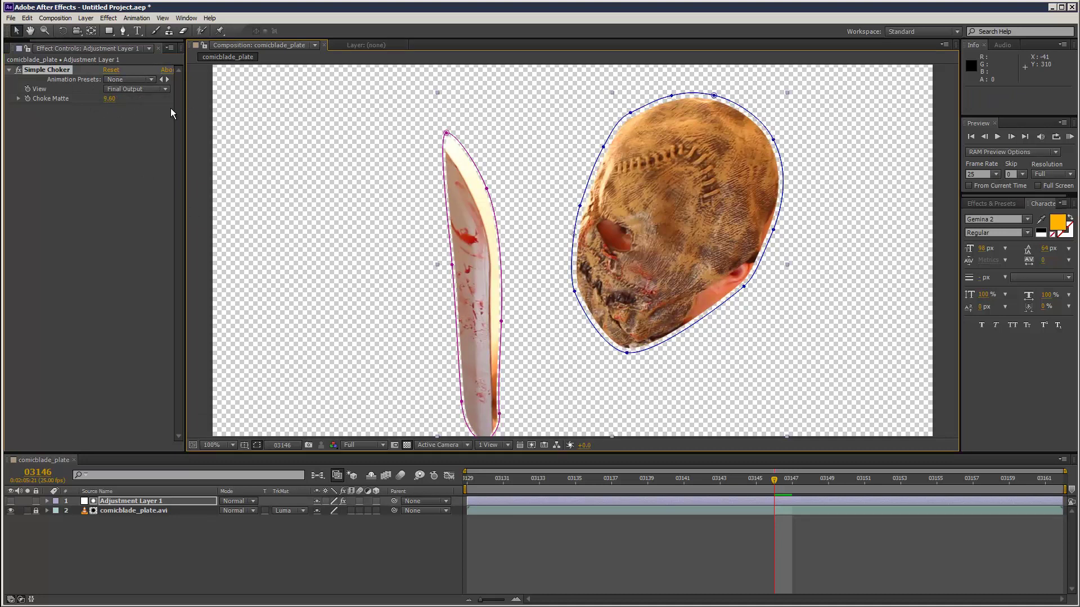
key(period)
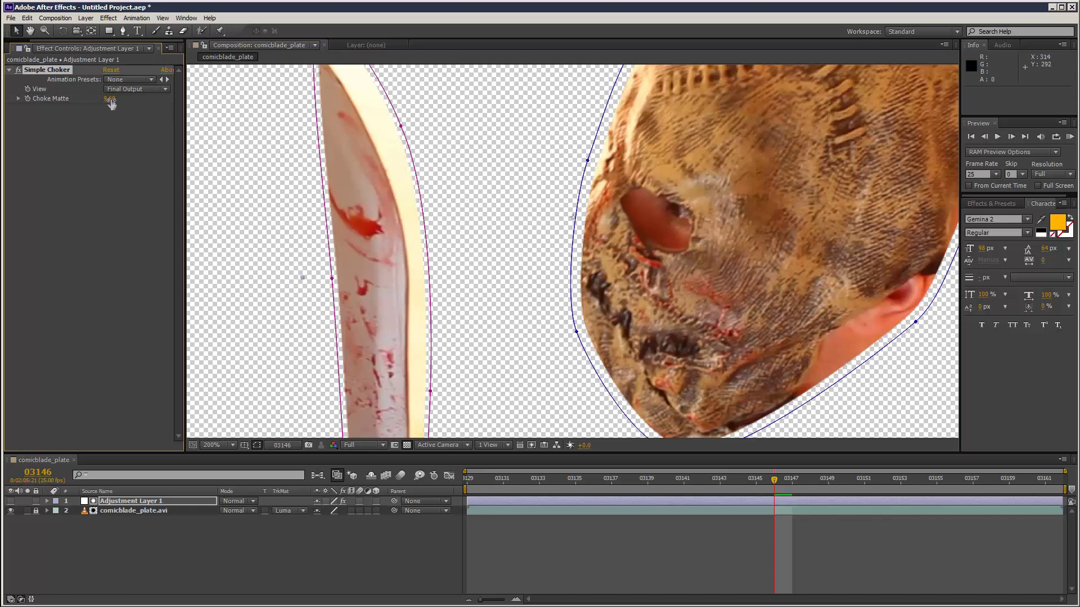
drag(111, 104, 63, 104)
scroll(539, 272, down, 2)
scroll(540, 272, up, 1)
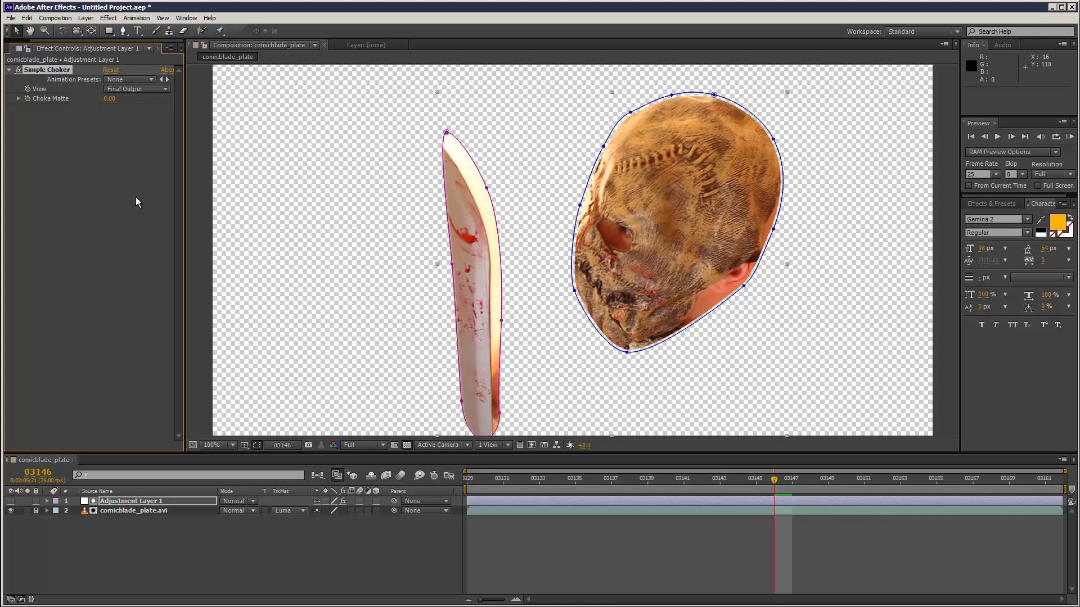
Step: Turn off the transparency grid, then play and scrub through the matted footage to check the head and sword masks
click(168, 505)
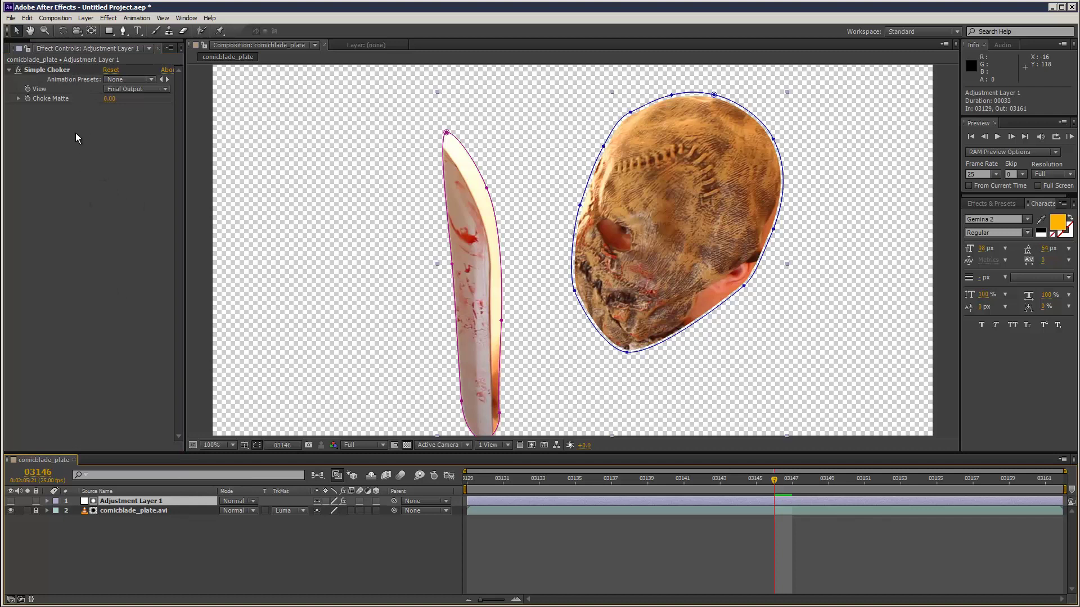
drag(767, 486, 1026, 472)
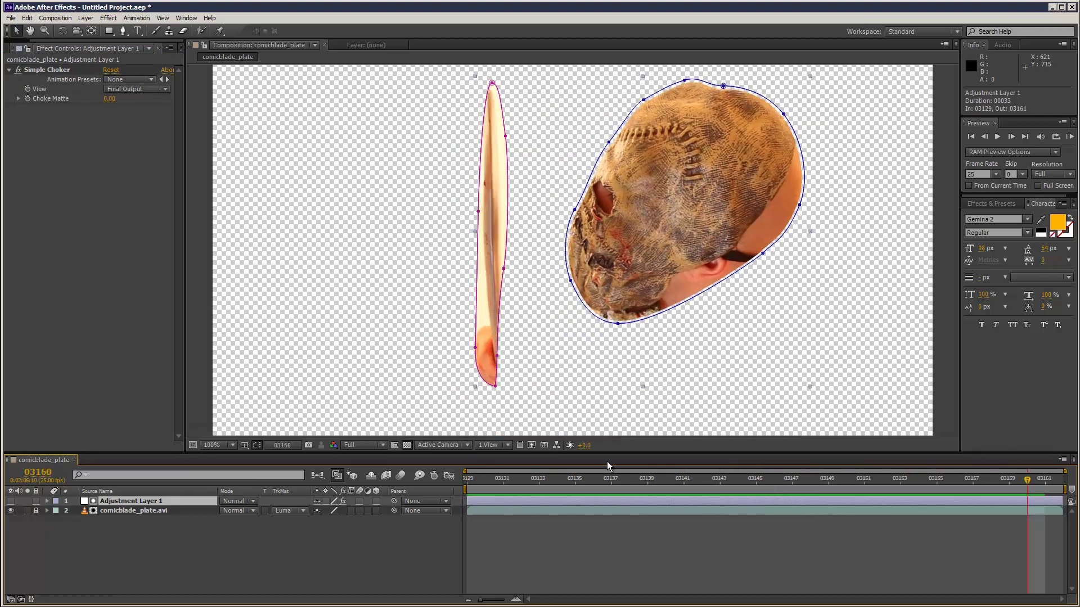
click(407, 445)
drag(626, 484, 619, 423)
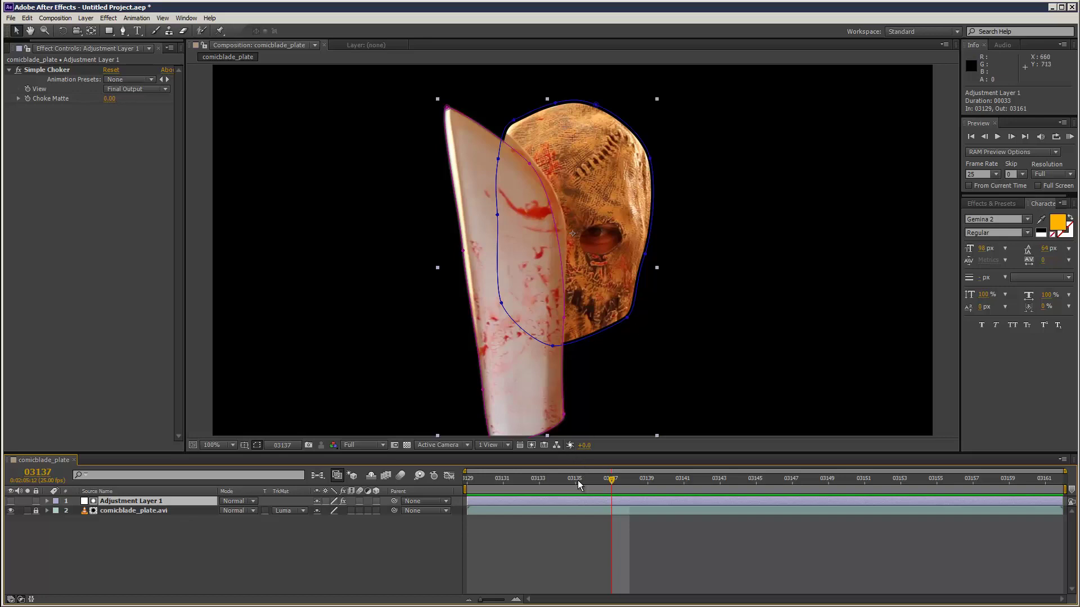
key(Home)
key(space)
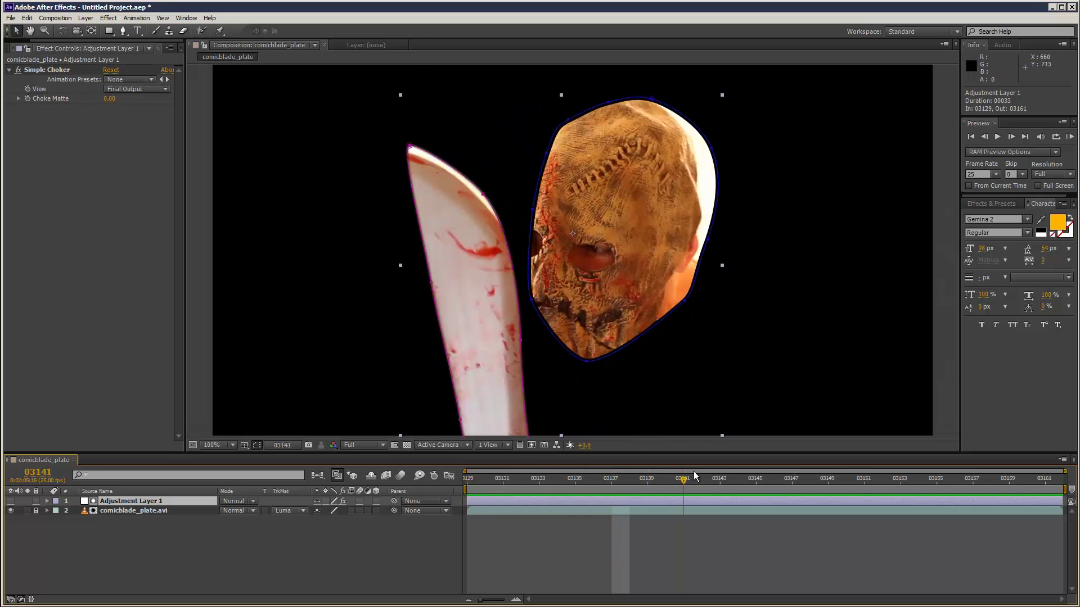
drag(1001, 472, 595, 477)
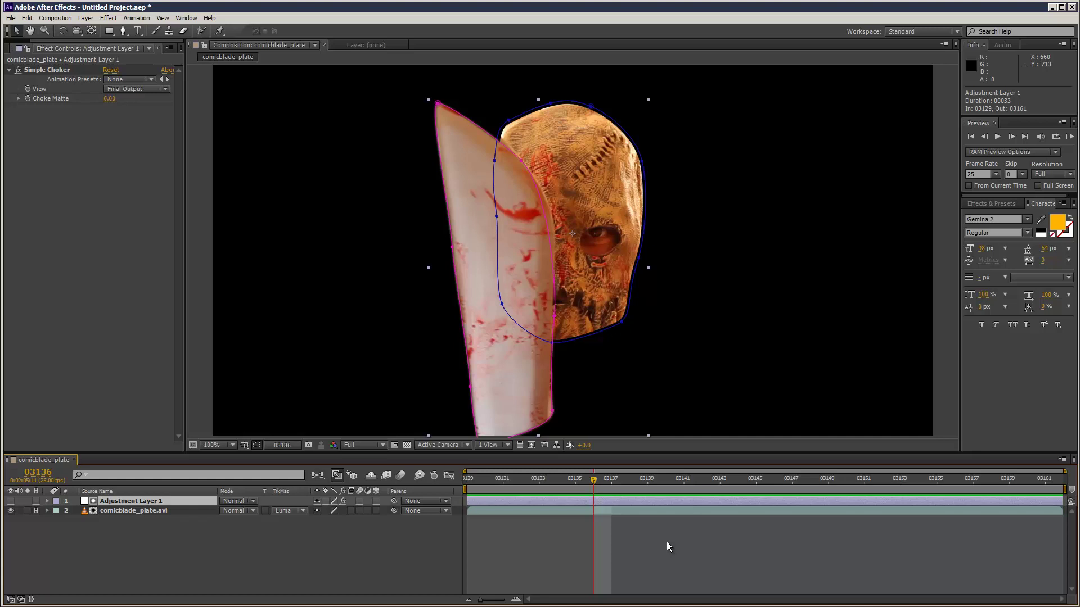